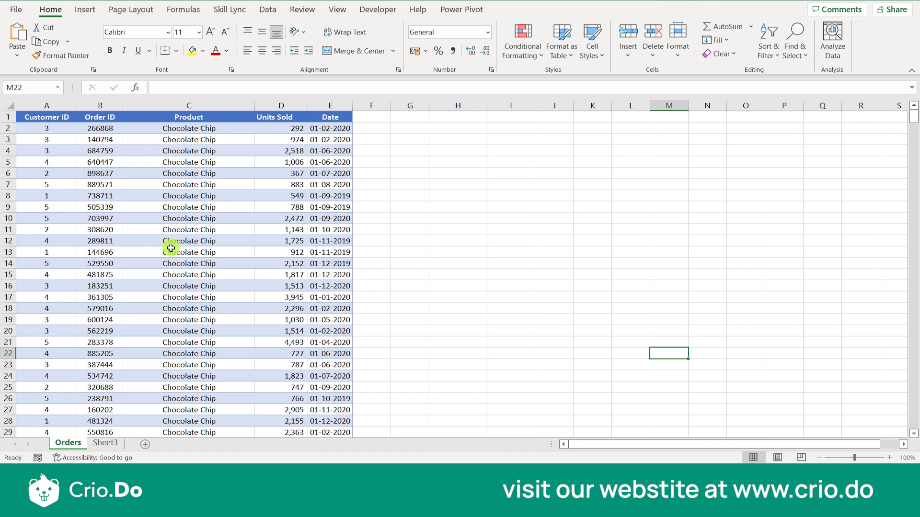
- Enter criteria headers Product in I4 and Customer ID in J4, autofitting column J
left_click(101, 106)
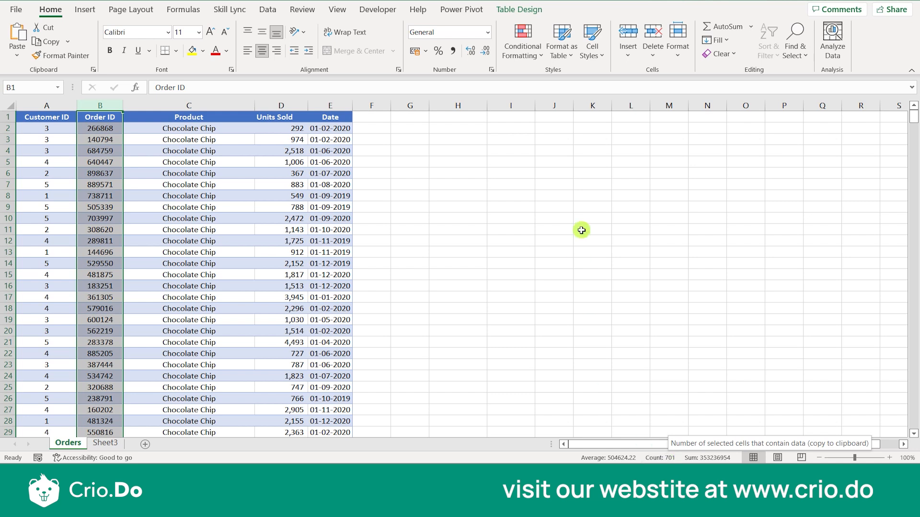
left_click(465, 206)
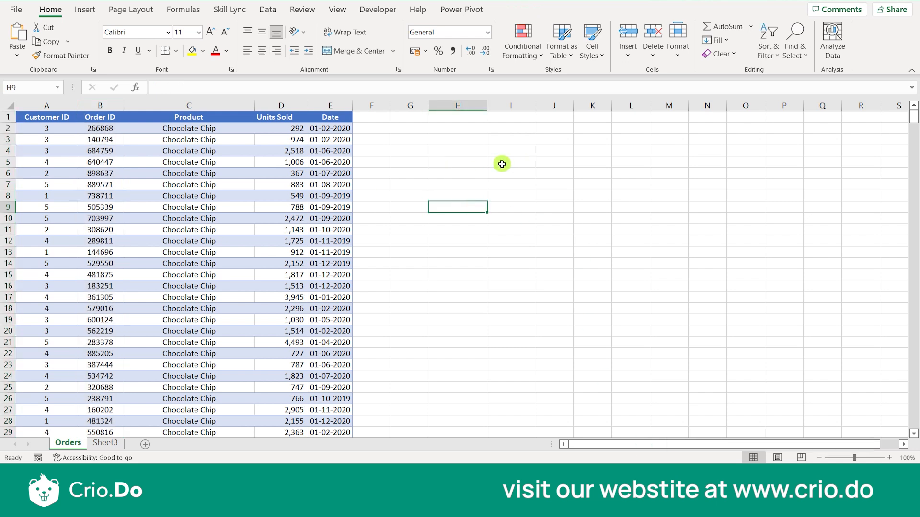
left_click(516, 151)
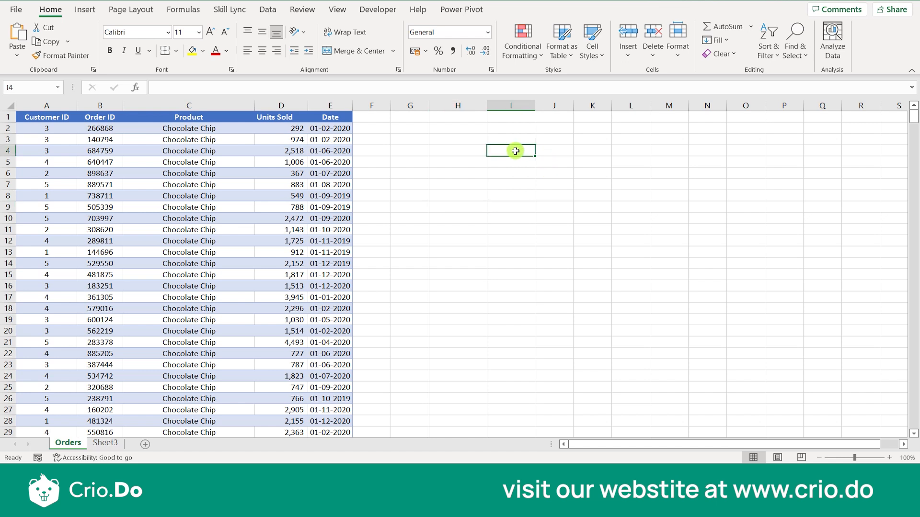
type("Product")
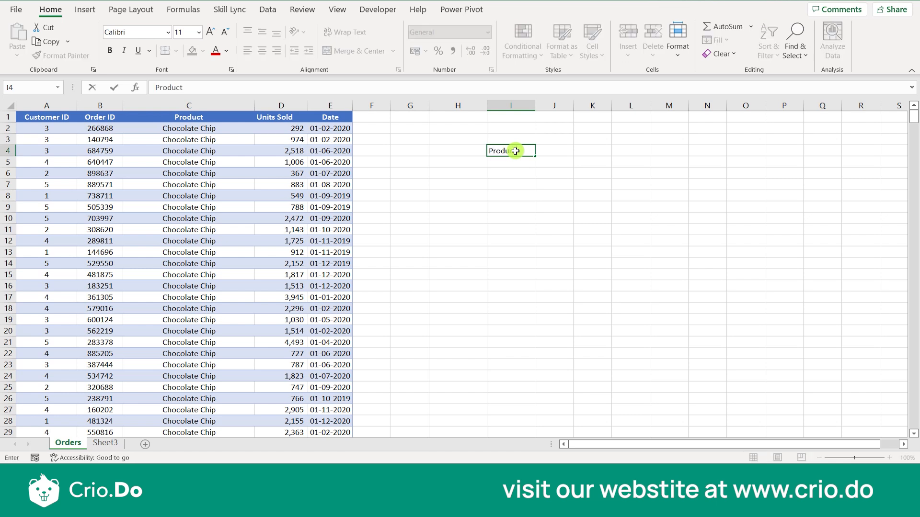
key("Tab")
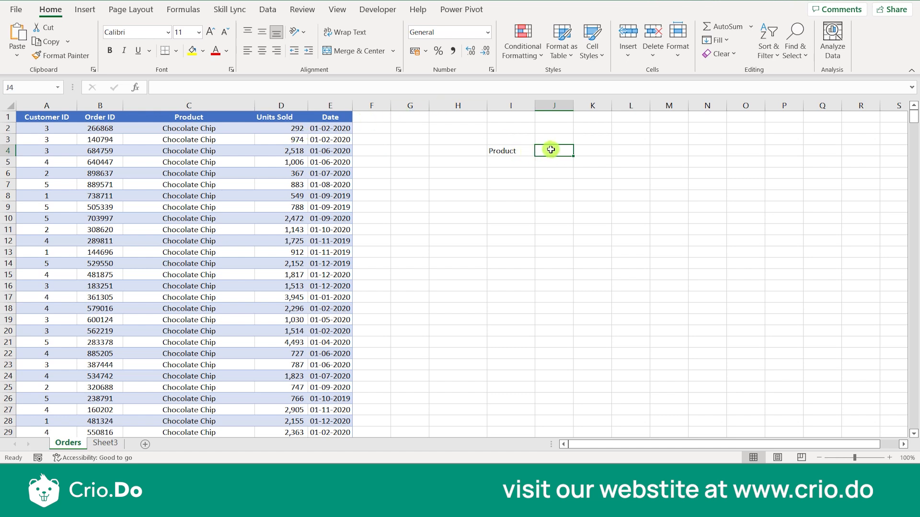
type("Cus")
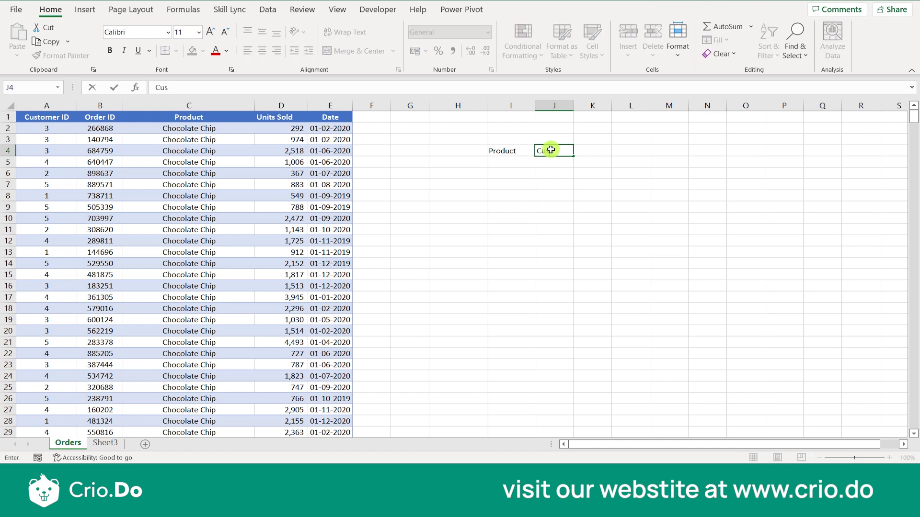
type("tomer ID")
double_click(575, 106)
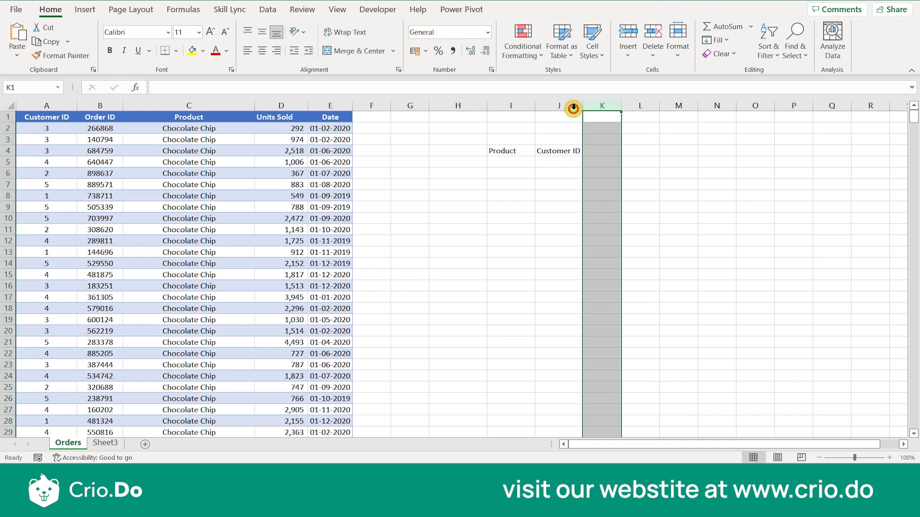
- Copy Chocolate Chip from C2 into I5 and autofit column I
left_click(516, 163)
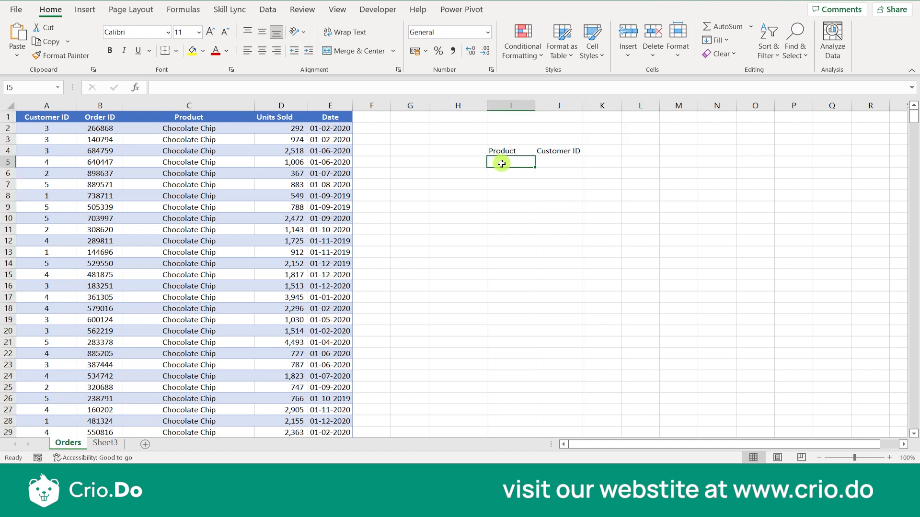
left_click(212, 129)
double_click(222, 129)
left_click_drag(223, 128, 153, 129)
key("ctrl+c")
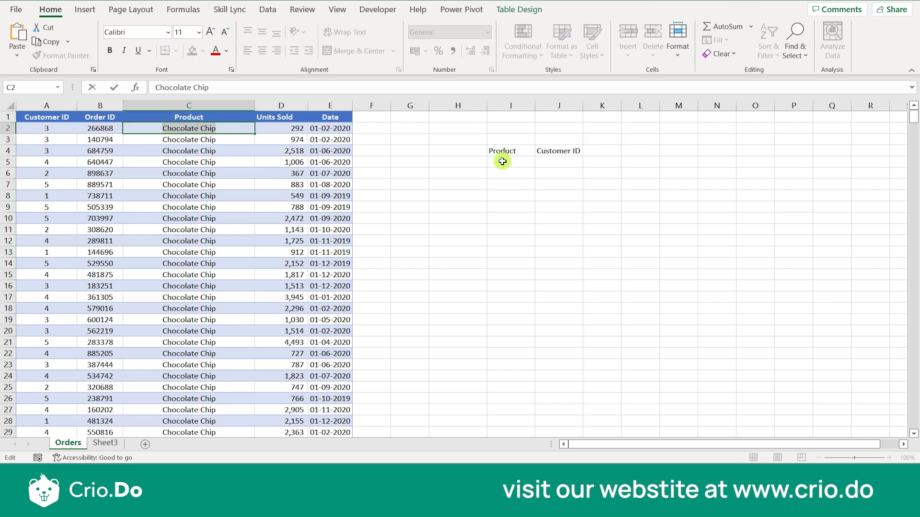
double_click(502, 162)
key("ctrl+v")
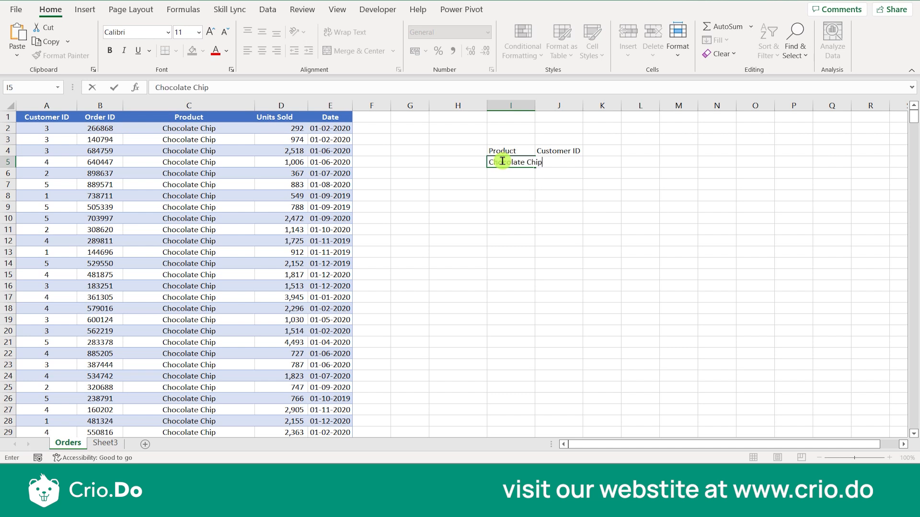
double_click(534, 105)
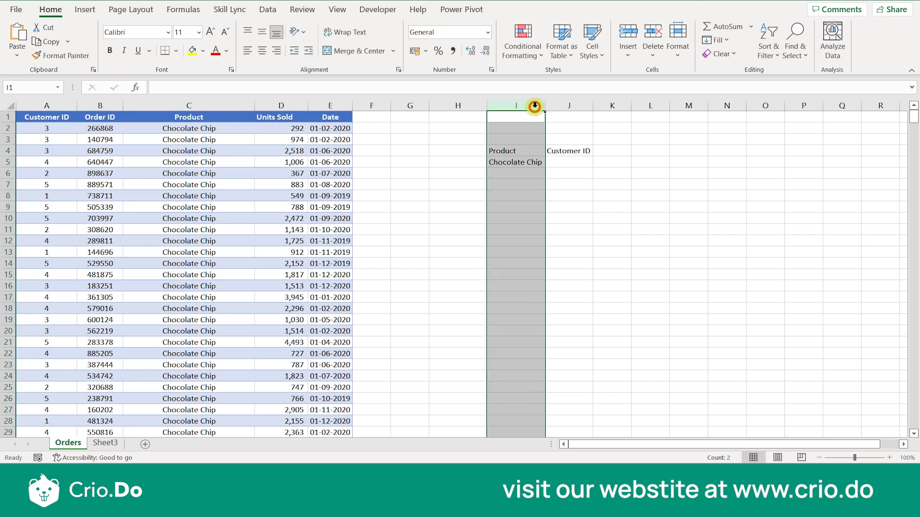
scroll(672, 304, "up", 2)
left_click(671, 302)
- Enter 3 as the Customer ID criterion in J5
left_click(725, 178)
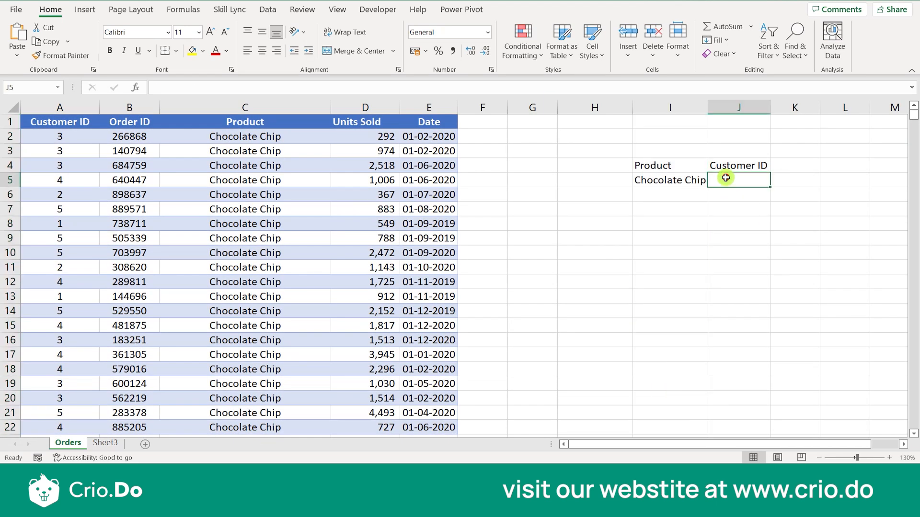
type("3")
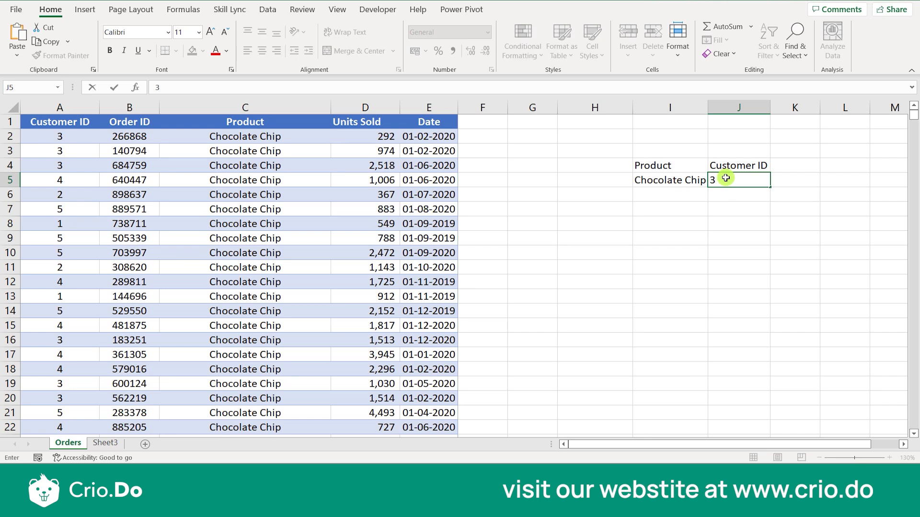
key("Return")
left_click(725, 177)
left_click(654, 210)
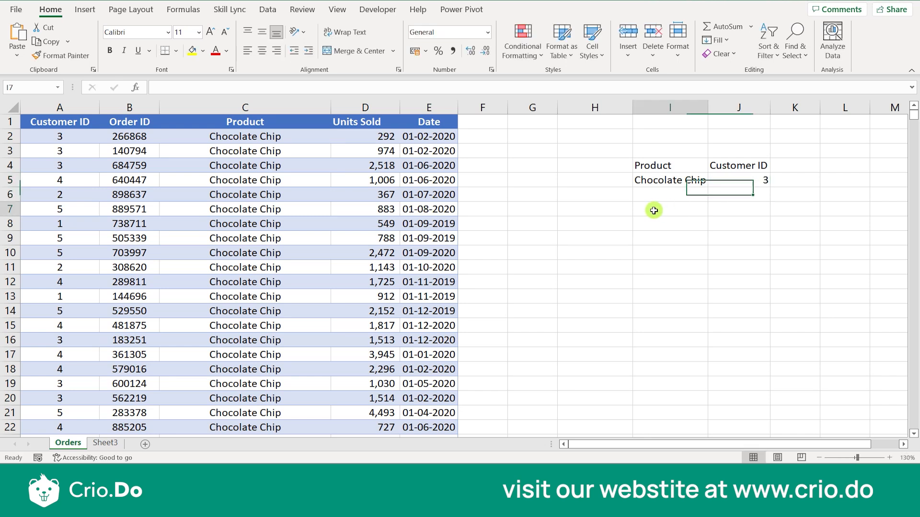
- Label H7 'Total Units Sold', correcting typos, and widen column H to fit it
left_click(585, 211)
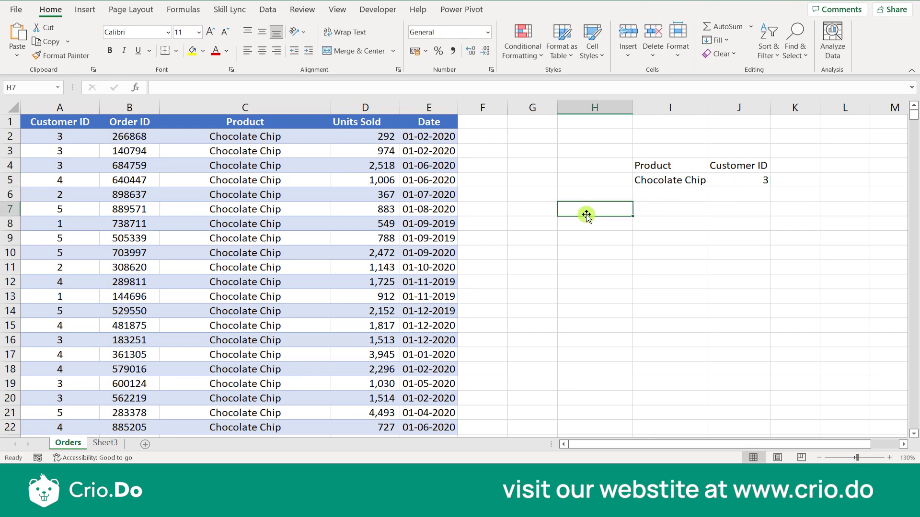
type("Total")
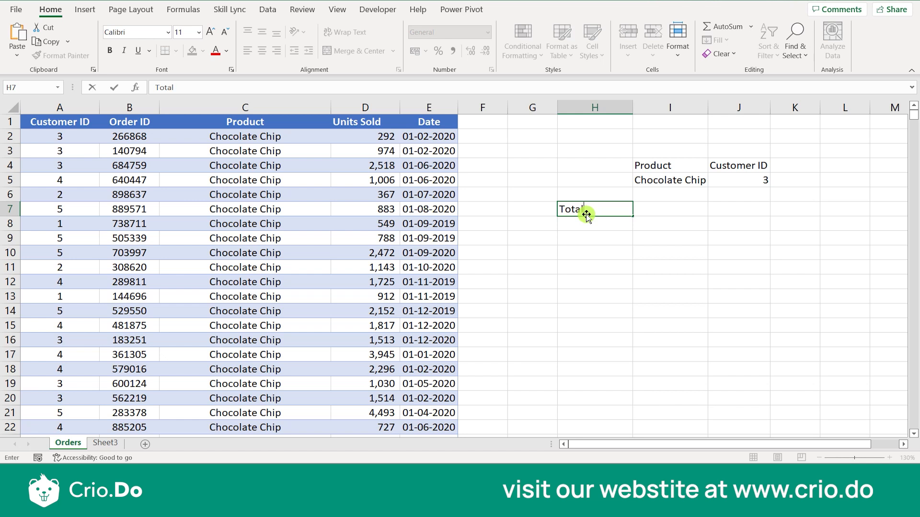
type(" Units Sols")
key("Tab")
left_click(586, 214)
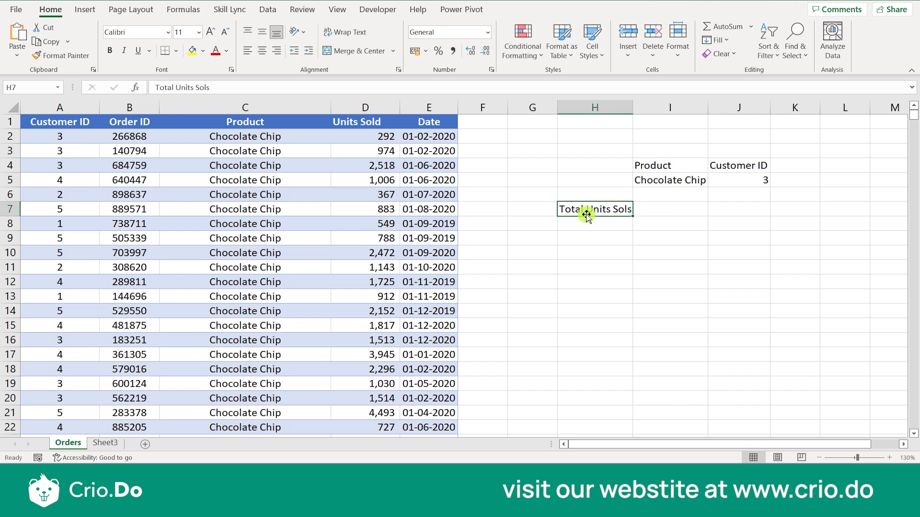
left_click(228, 90)
key("BackSpace")
type("d")
left_click(684, 264)
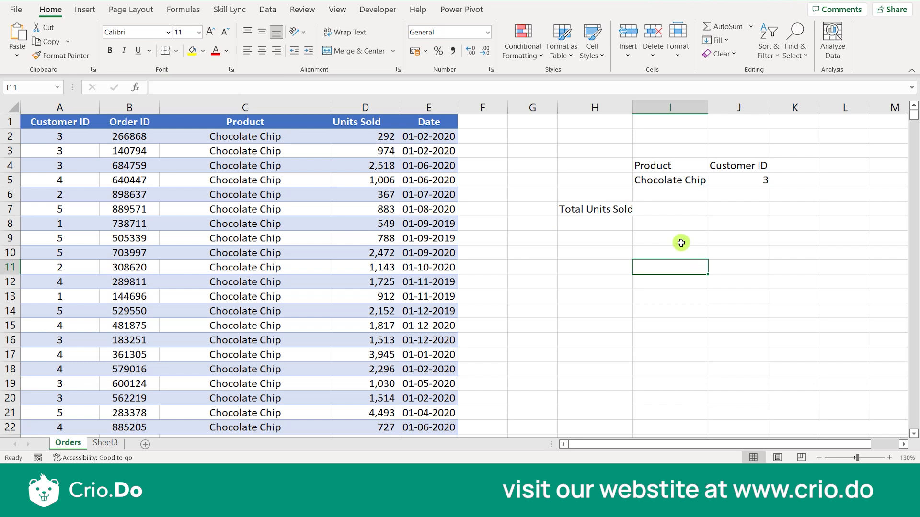
left_click(699, 182)
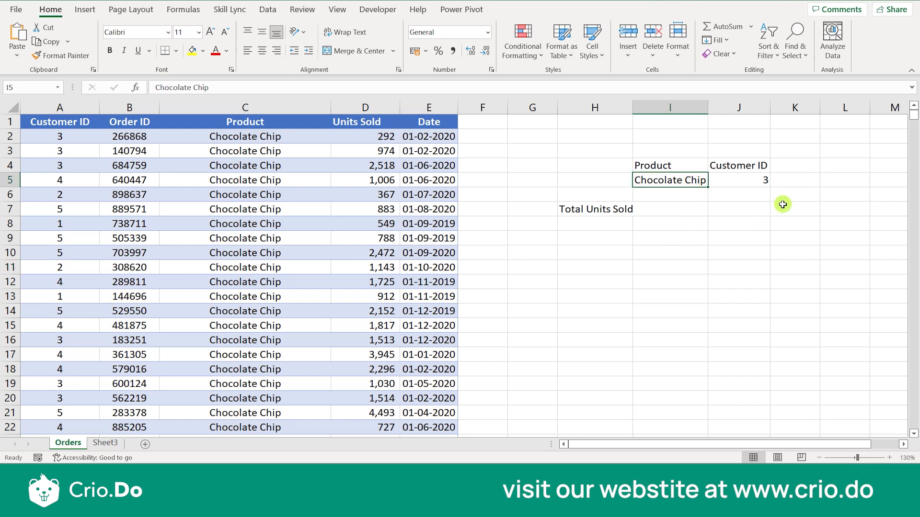
left_click(677, 211)
left_click_drag(632, 110, 641, 112)
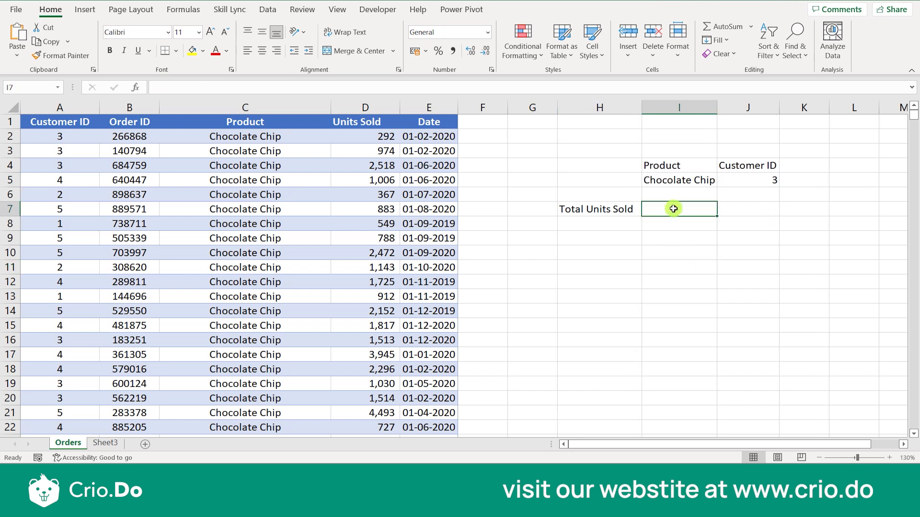
- Start a DSUM formula in I7 using the whole Table3 as the database
type("=")
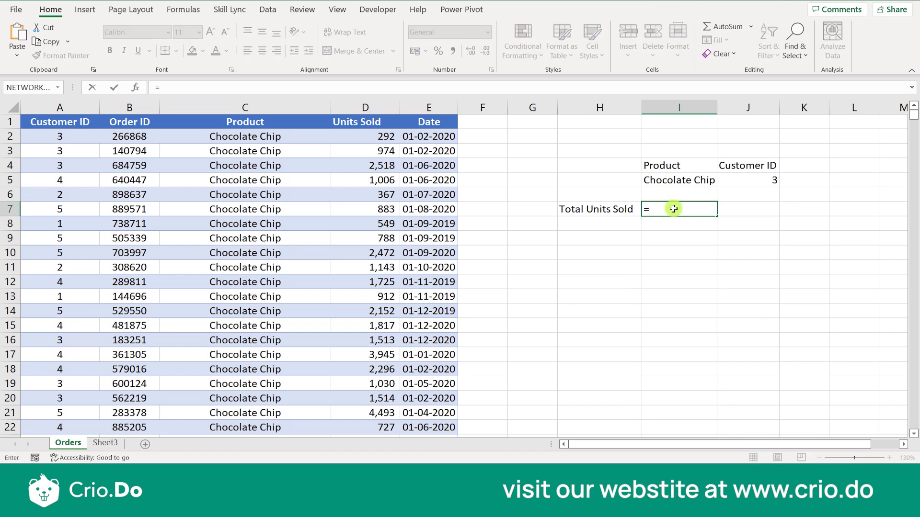
type("DSUM")
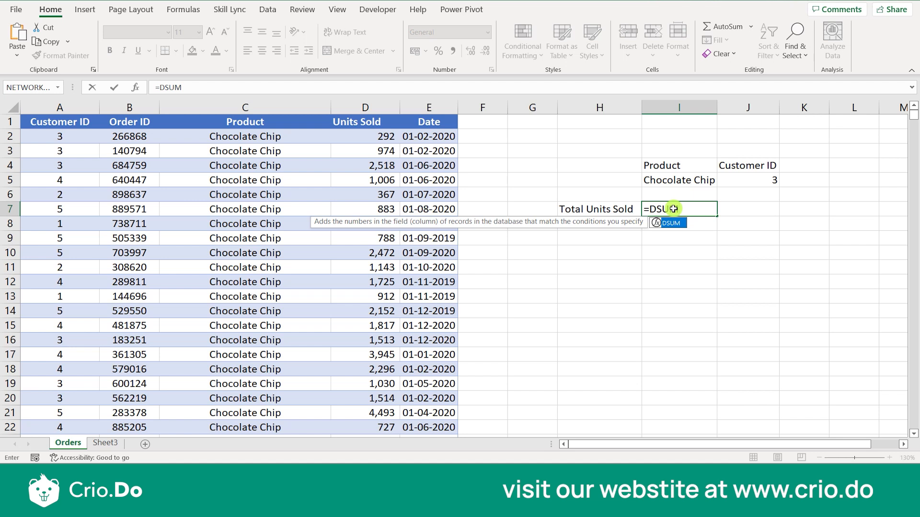
type("(")
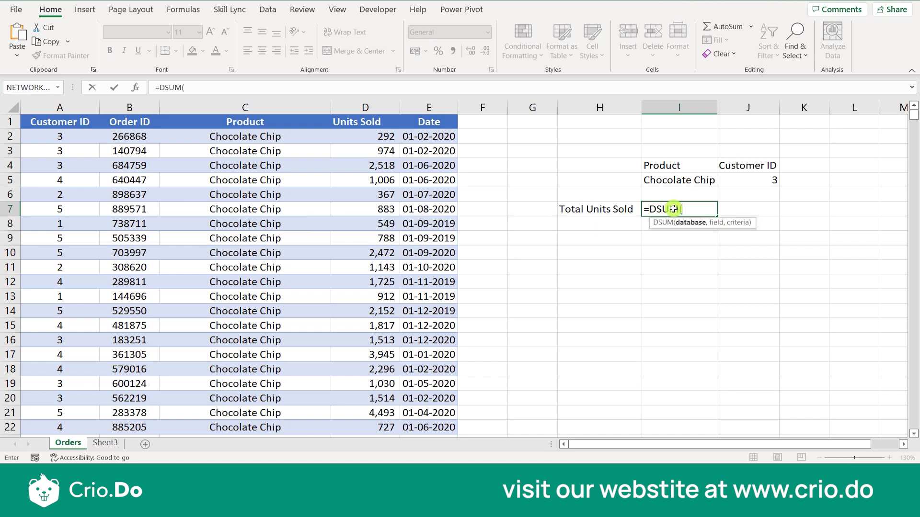
left_click_drag(46, 120, 435, 329)
key("Return")
left_click(463, 260)
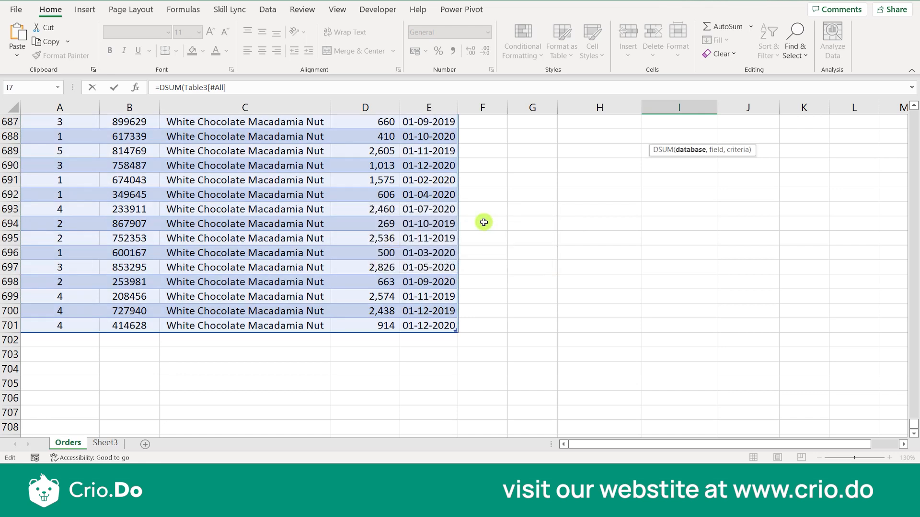
scroll(561, 188, "up", 20)
scroll(561, 188, "up", 20)
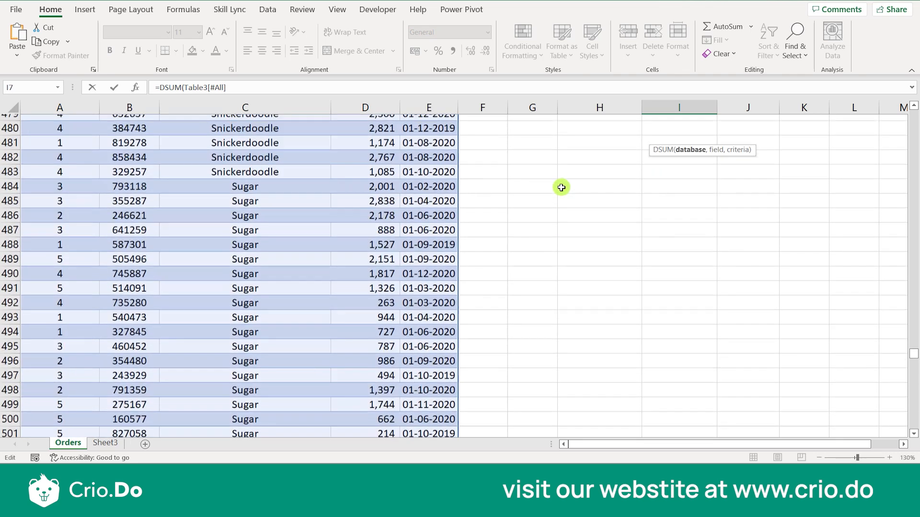
scroll(561, 188, "up", 20)
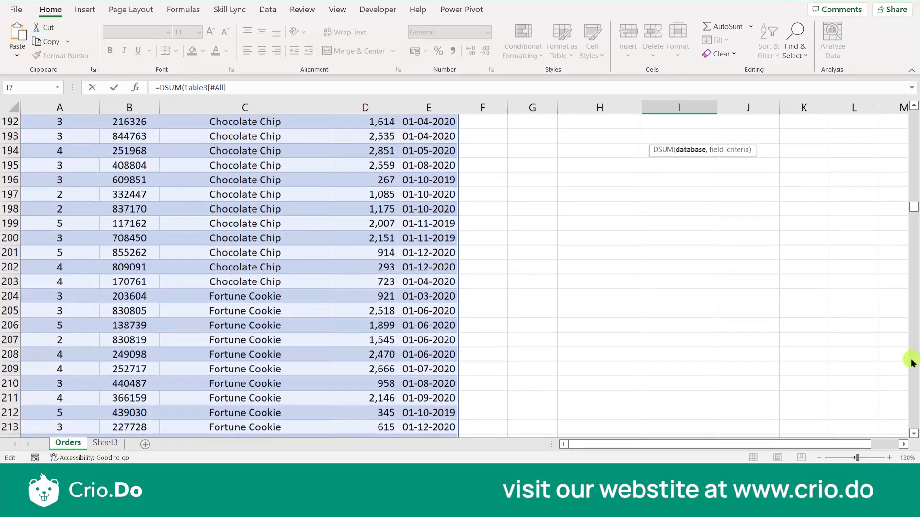
left_click_drag(912, 198, 912, 115)
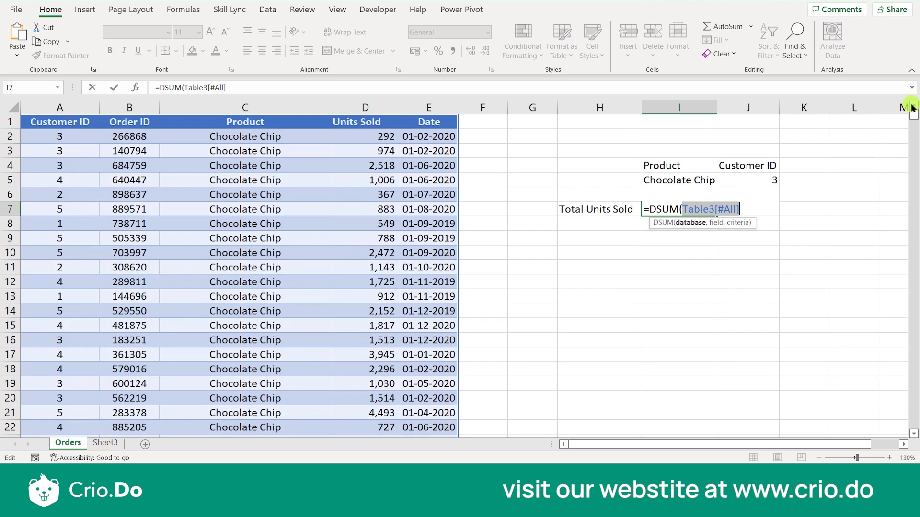
- Complete the DSUM with field 4 and criteria I4:J5, returning 117840
left_click(744, 210)
type(",4")
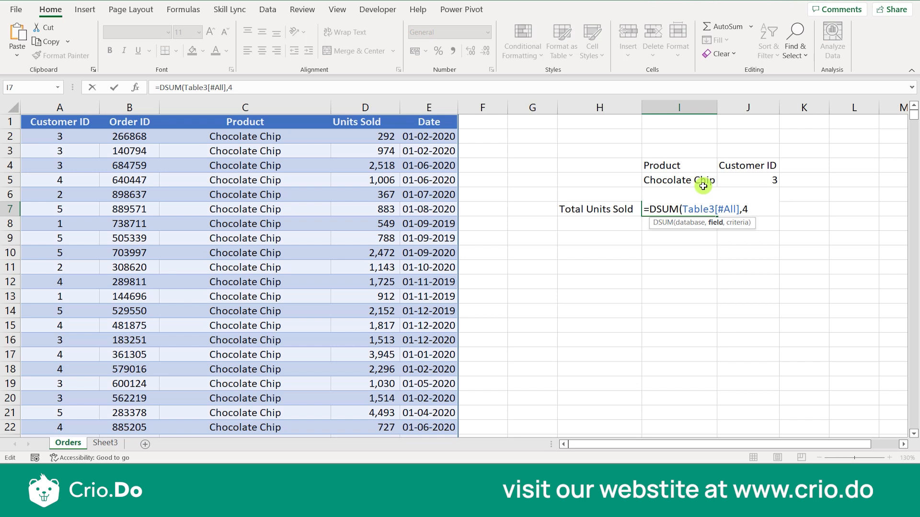
type(",")
left_click_drag(677, 163, 750, 180)
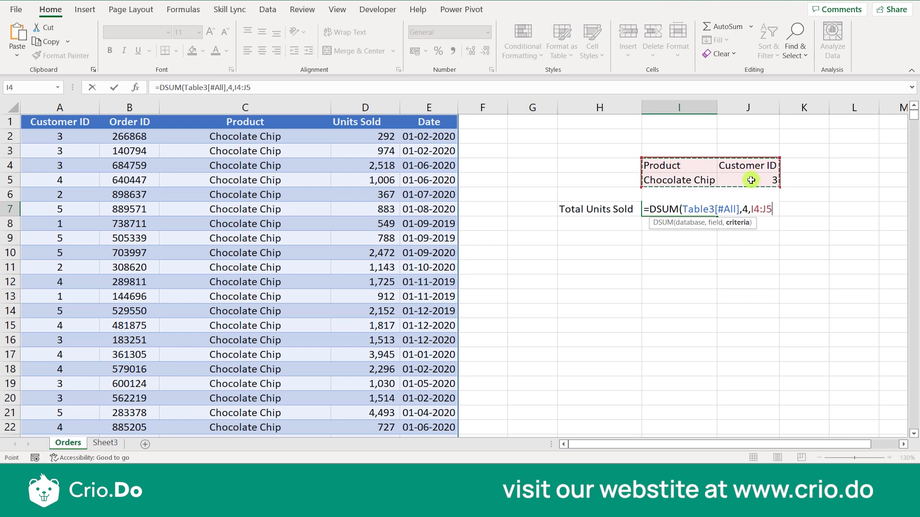
type(")")
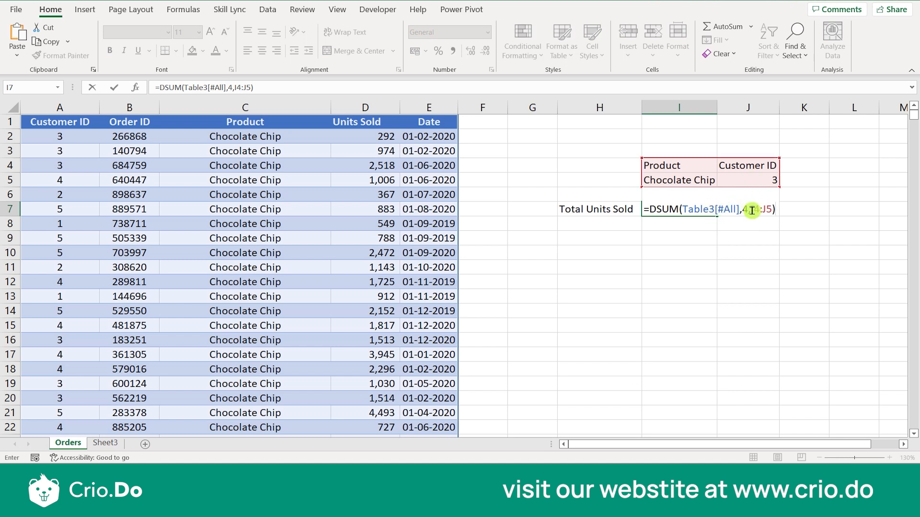
key("Return")
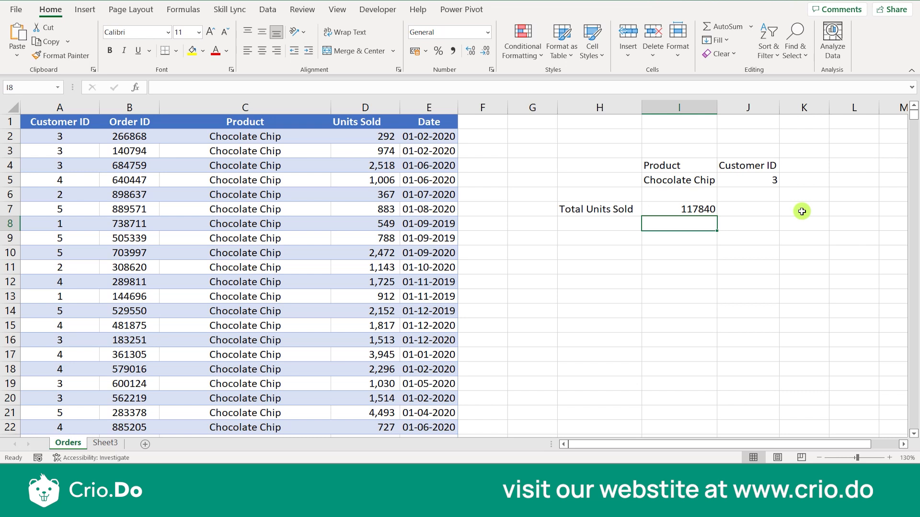
left_click(141, 124)
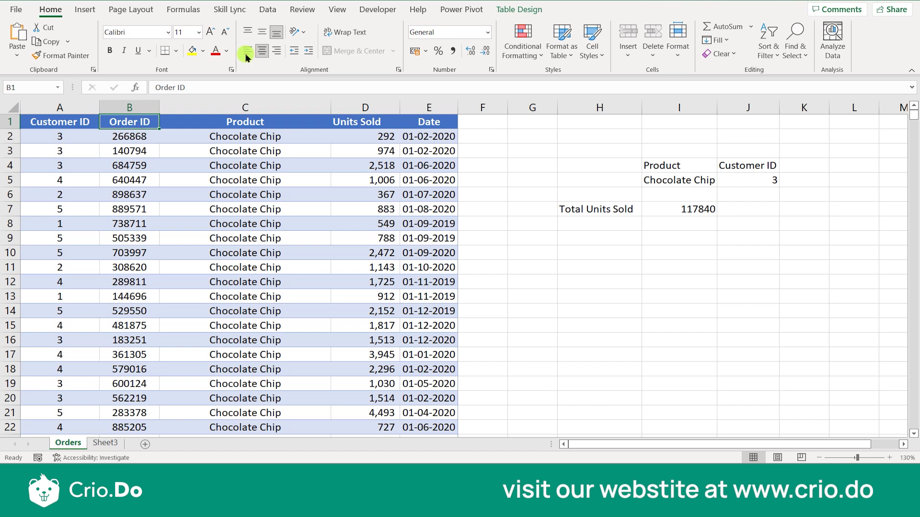
left_click(263, 10)
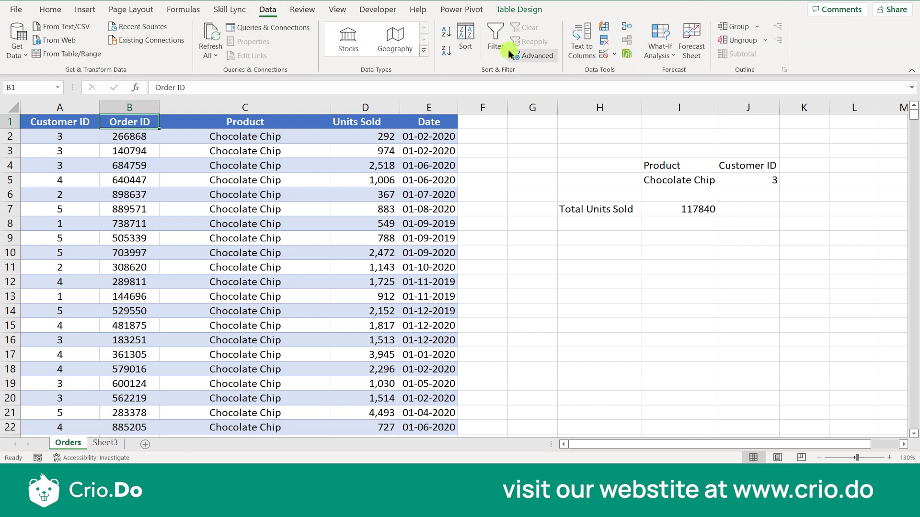
left_click(495, 39)
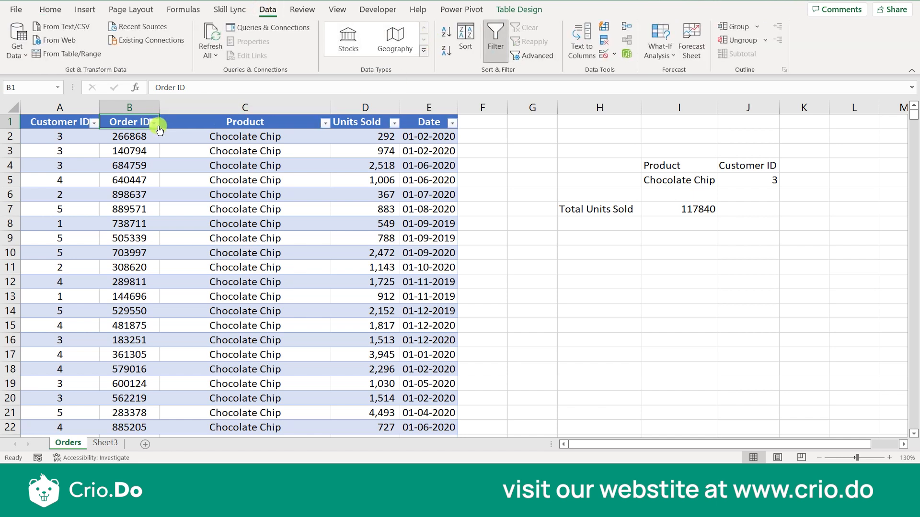
left_click(94, 123)
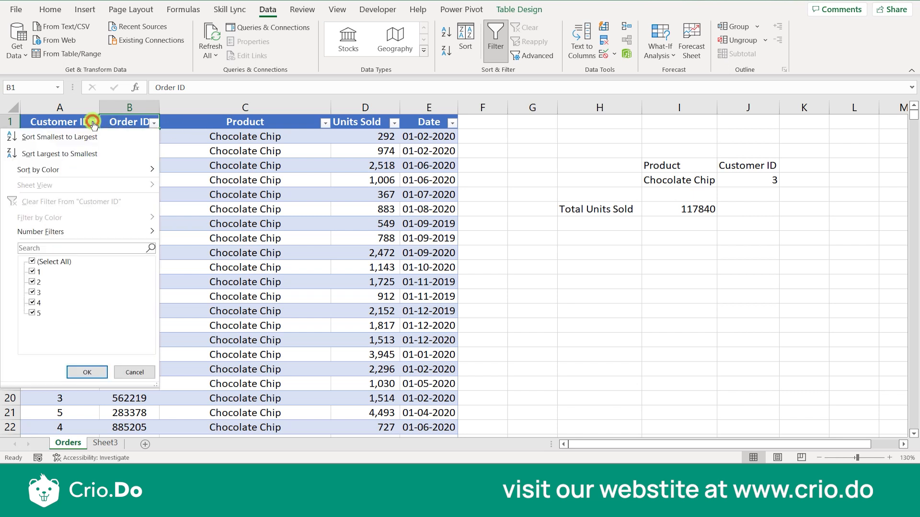
left_click(35, 261)
left_click(32, 261)
left_click(32, 291)
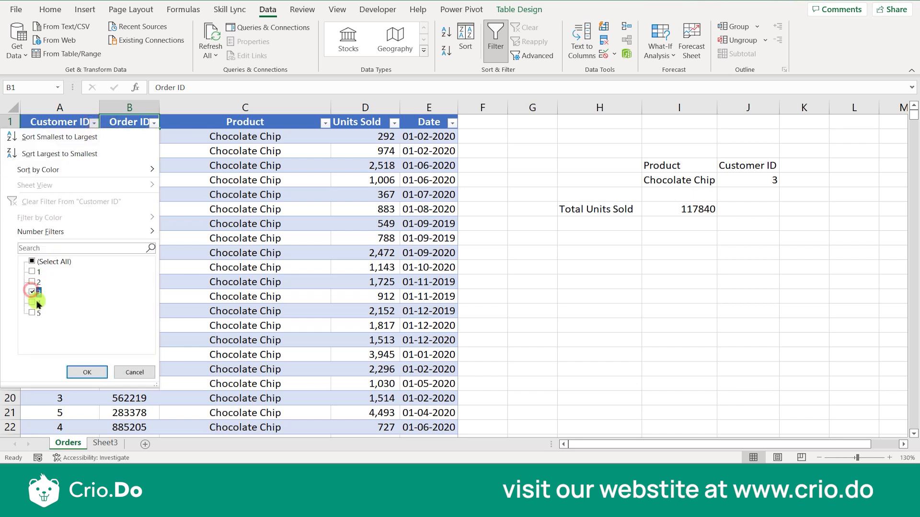
left_click(76, 372)
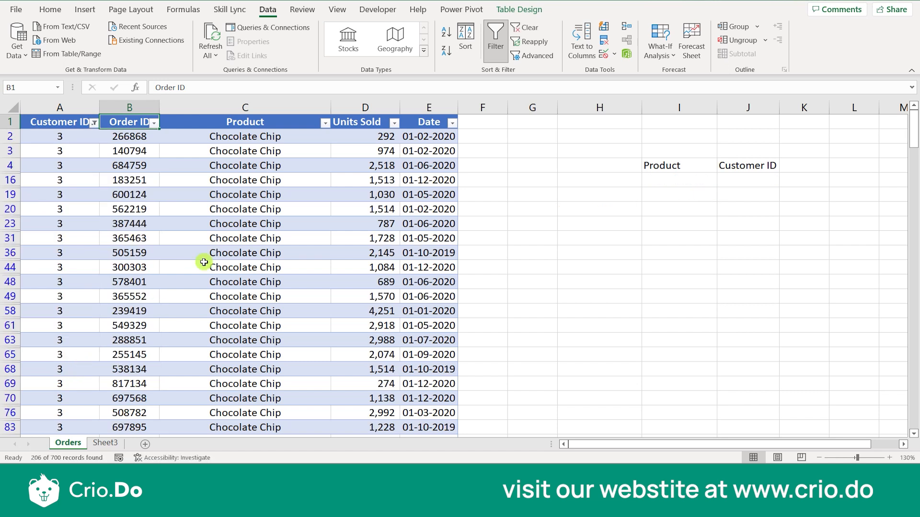
left_click(325, 124)
left_click(211, 262)
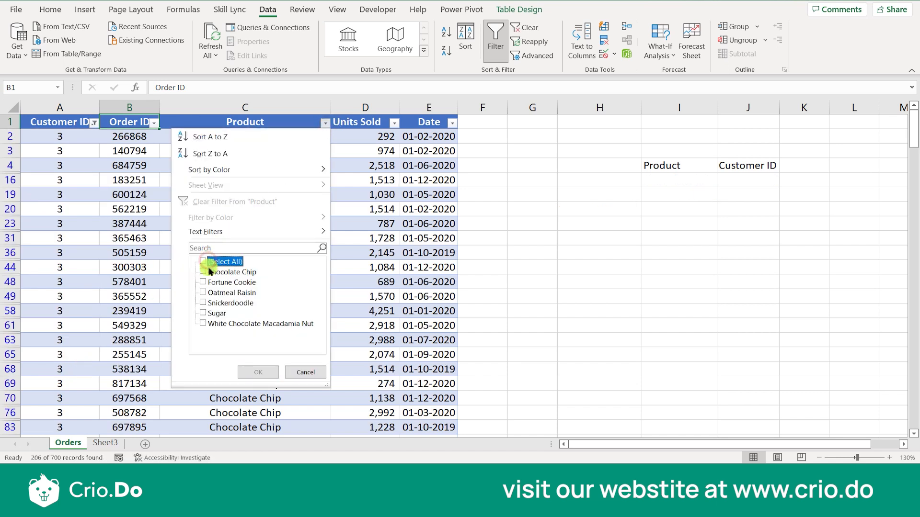
left_click(211, 272)
left_click(251, 372)
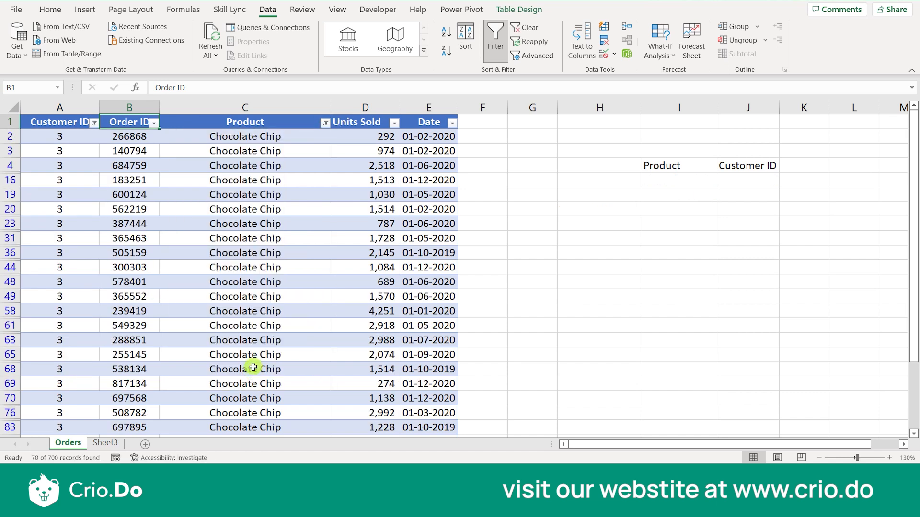
left_click(365, 107)
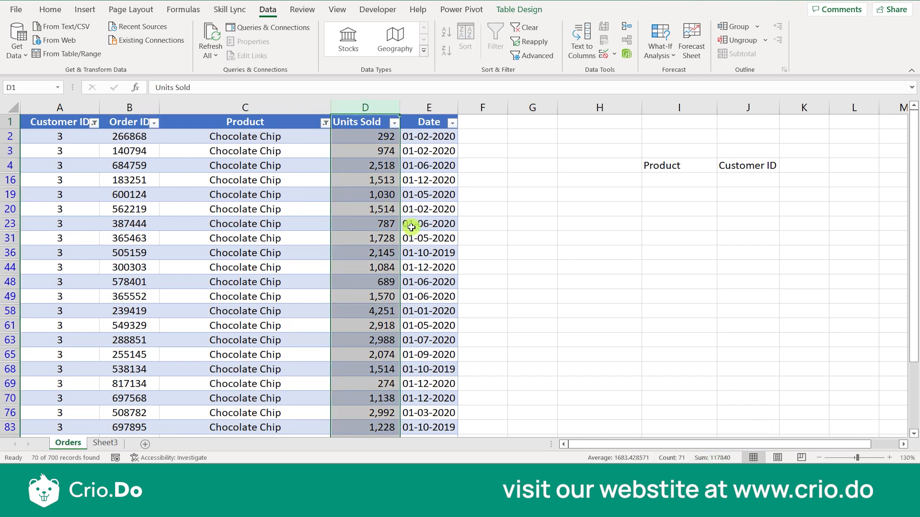
left_click(361, 127)
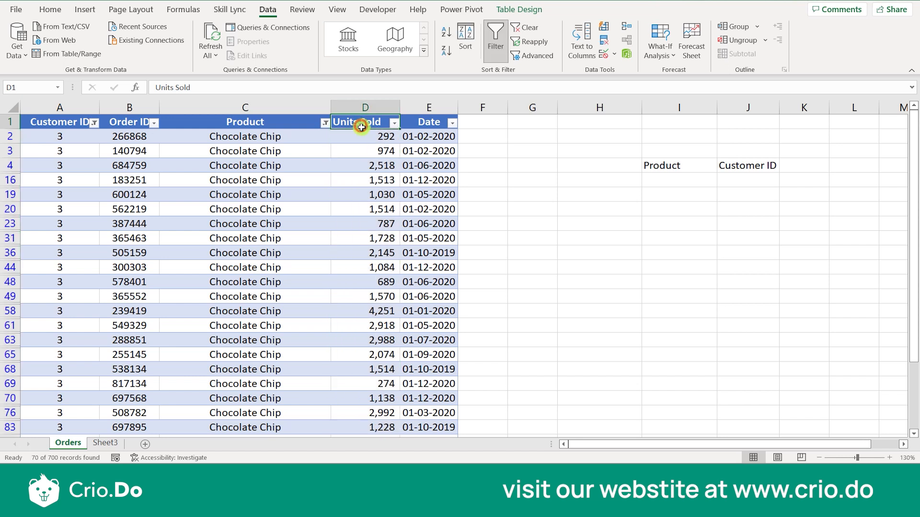
left_click(495, 42)
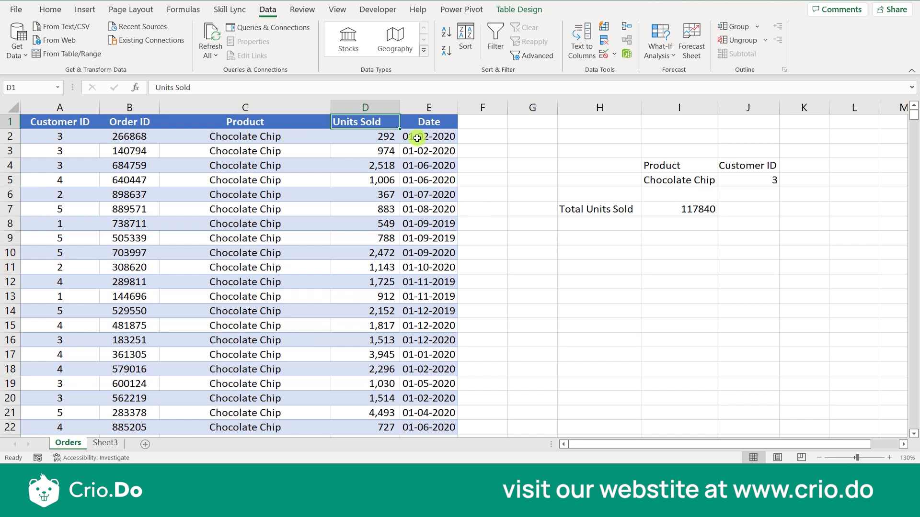
- Try Customer ID criteria 5, 1 and 2 in J5
left_click(299, 118)
left_click(237, 221)
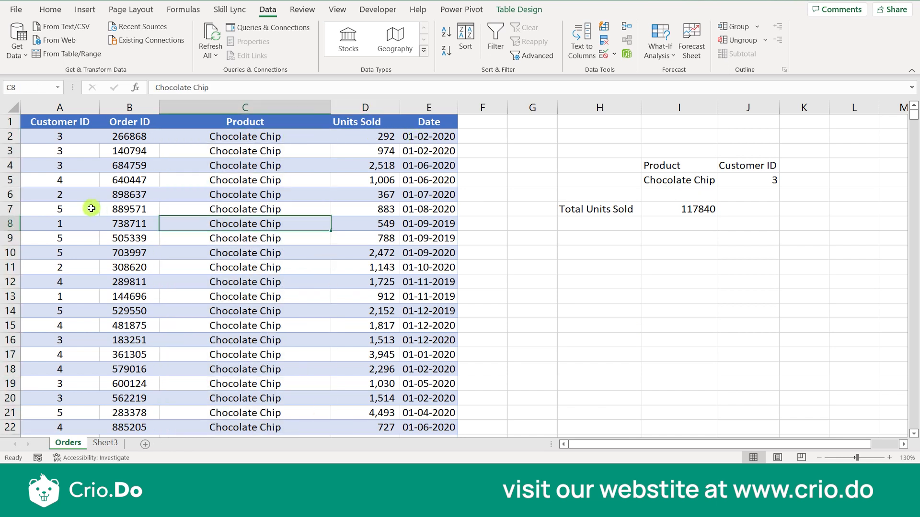
left_click(88, 209)
left_click(772, 182)
type("5")
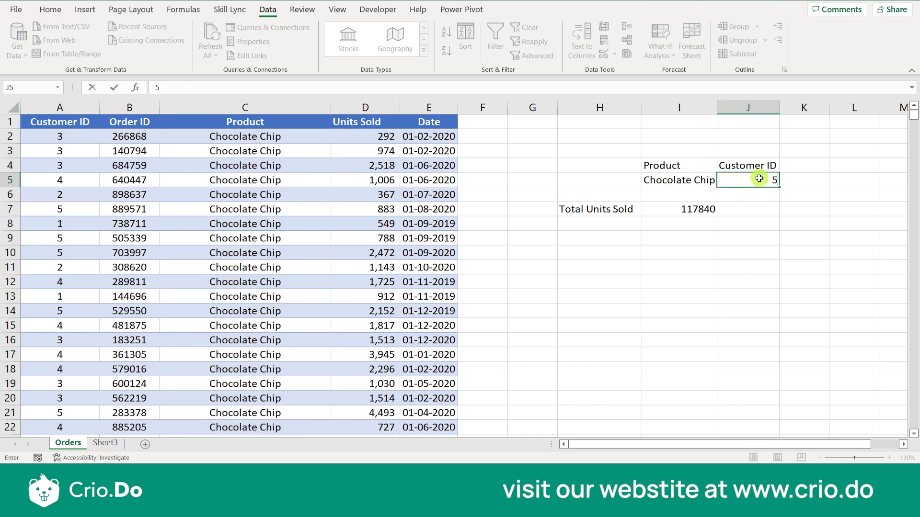
key("Return")
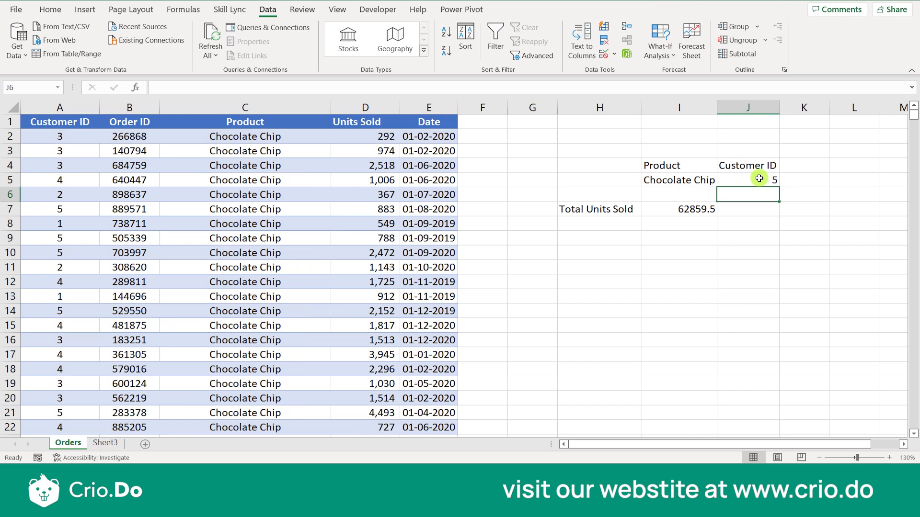
left_click(759, 179)
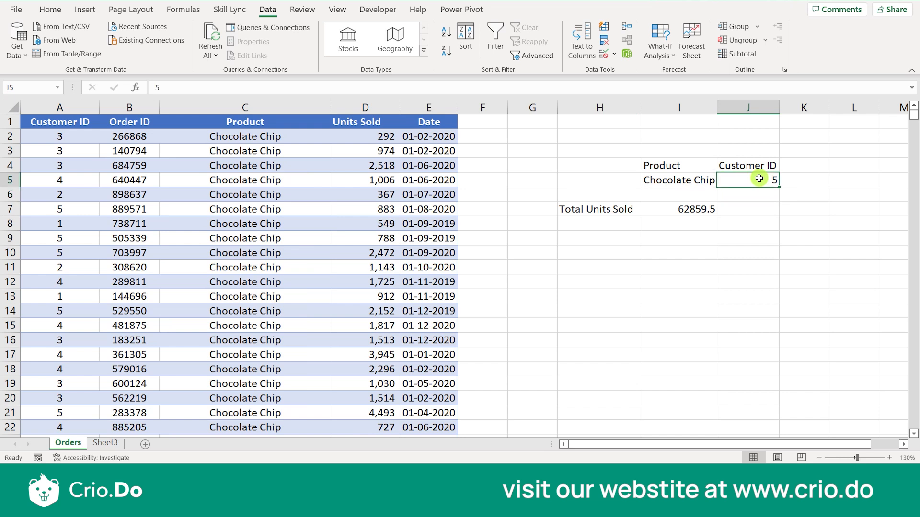
type("1")
key("Return")
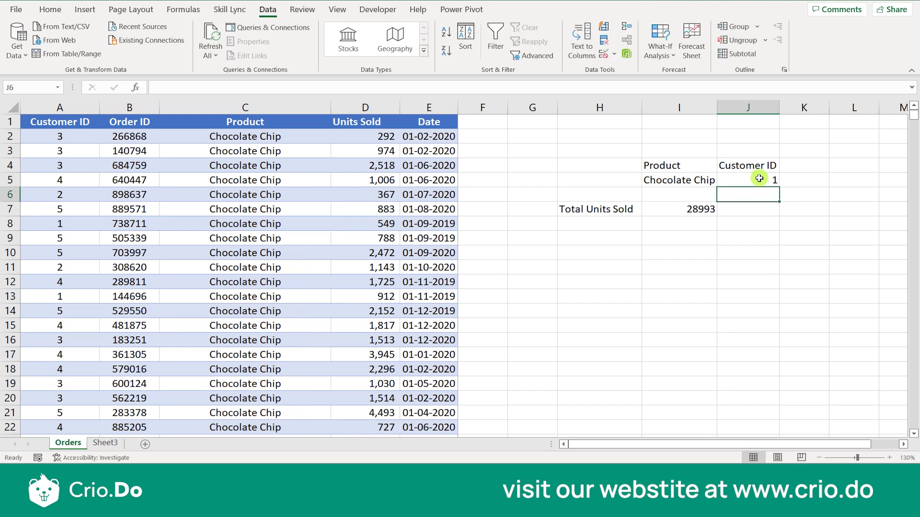
left_click(759, 179)
type("2")
key("Return")
- Clear the stray 3 in J6, set J5 to 4 (65439), and re-enable table filtering
type("3")
key("Up")
key("Down")
key("Delete")
left_click(759, 179)
type("4")
key("Return")
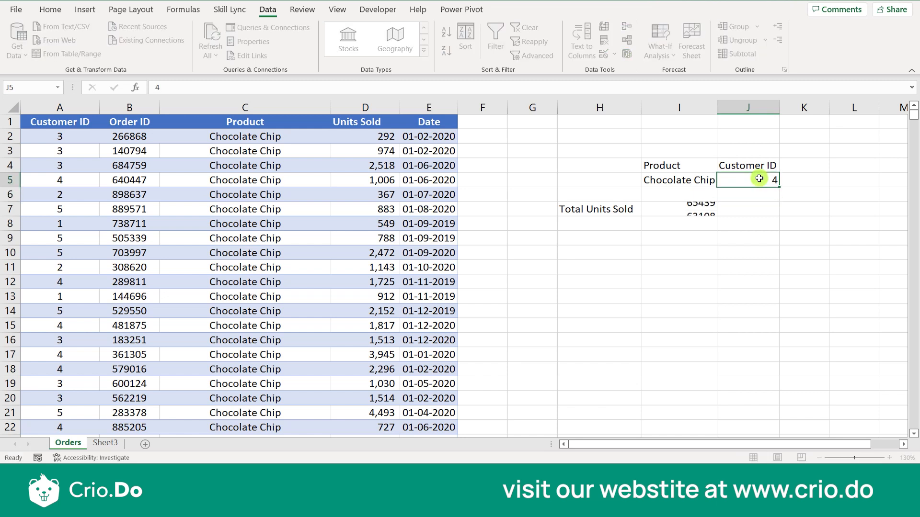
key("Up")
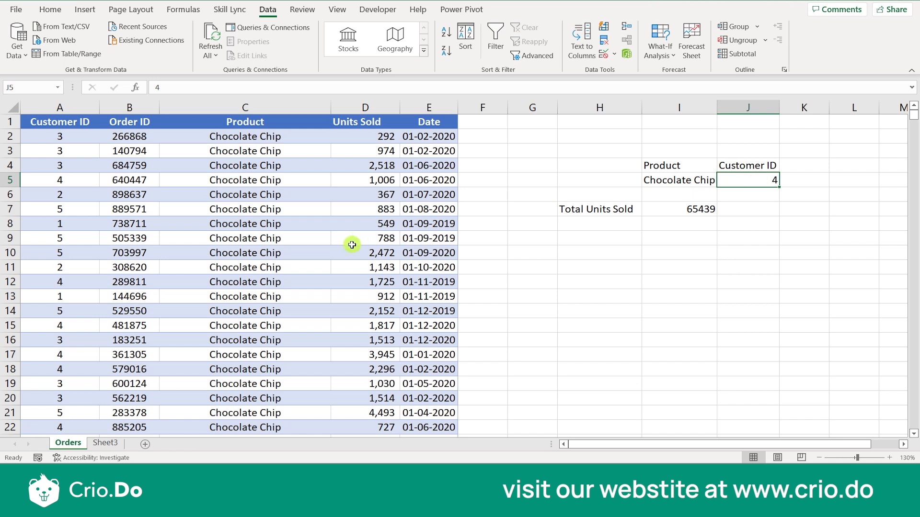
left_click(78, 122)
left_click(492, 48)
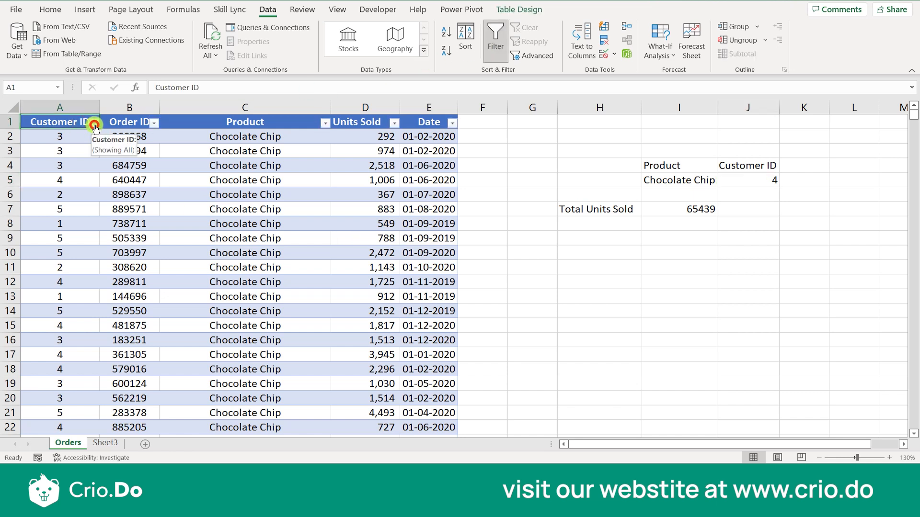
- Open and cancel the Customer ID and Product filter dropdowns without changes
left_click(93, 122)
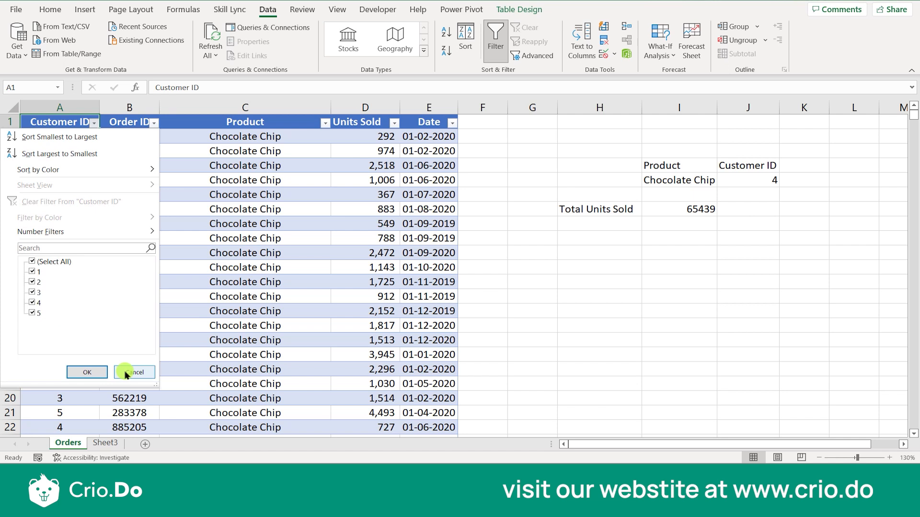
left_click(91, 372)
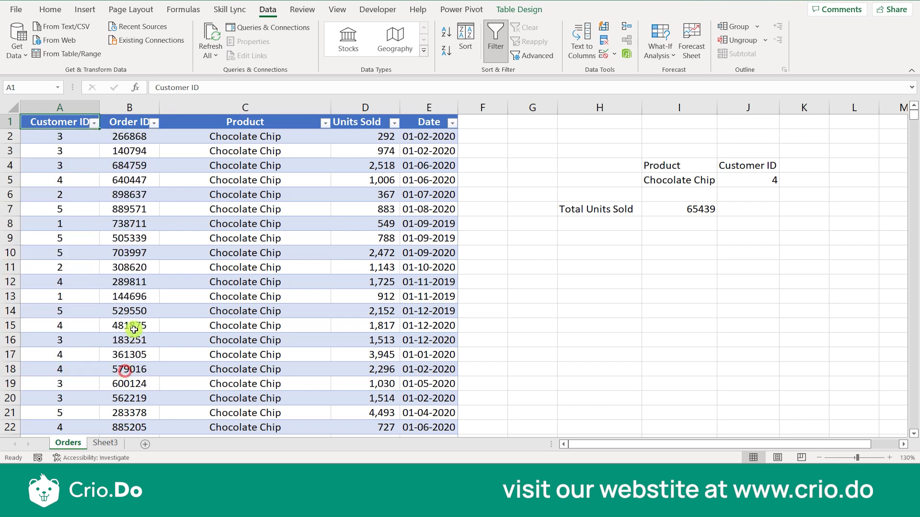
left_click(324, 124)
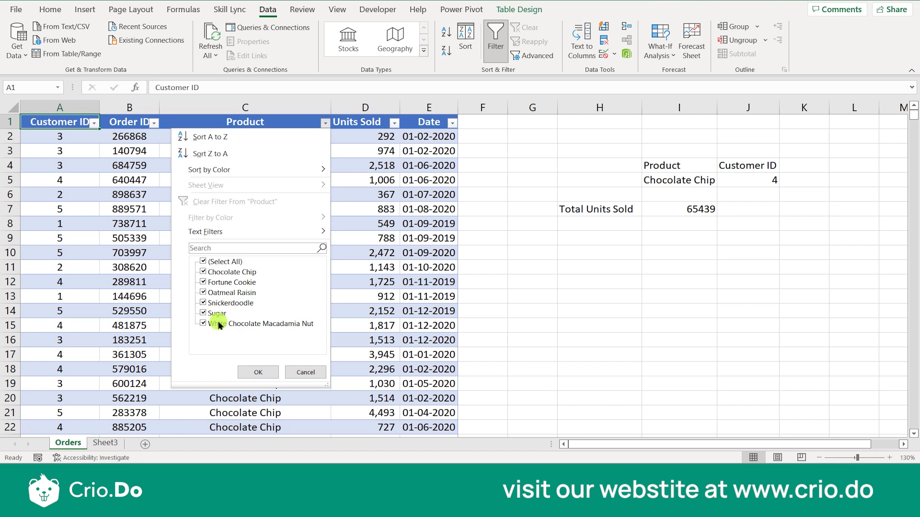
left_click(317, 372)
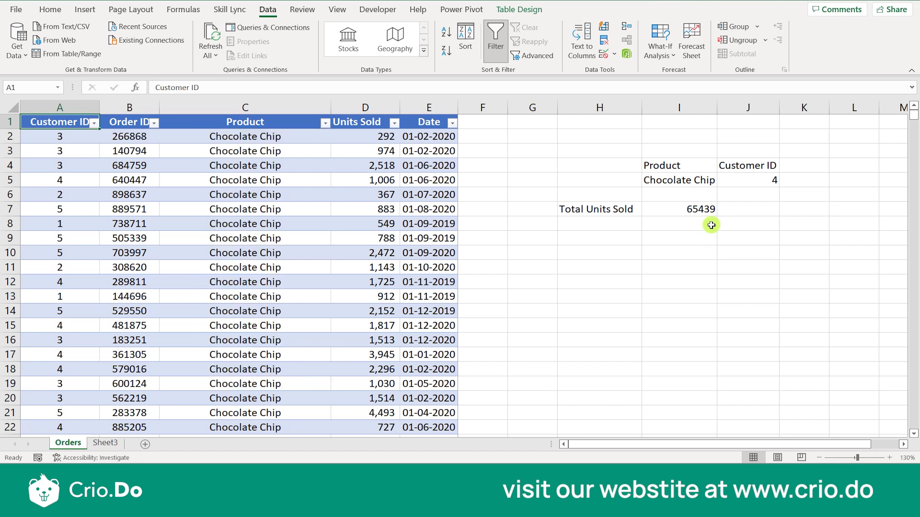
- Set the criteria to Customer ID 1 in J5 and Product Sugar in I5
left_click(756, 180)
type("1")
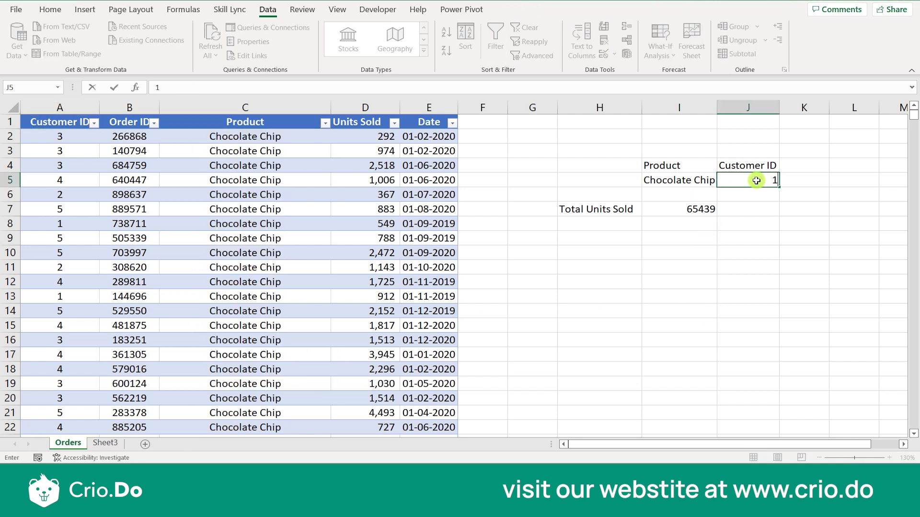
key("Left")
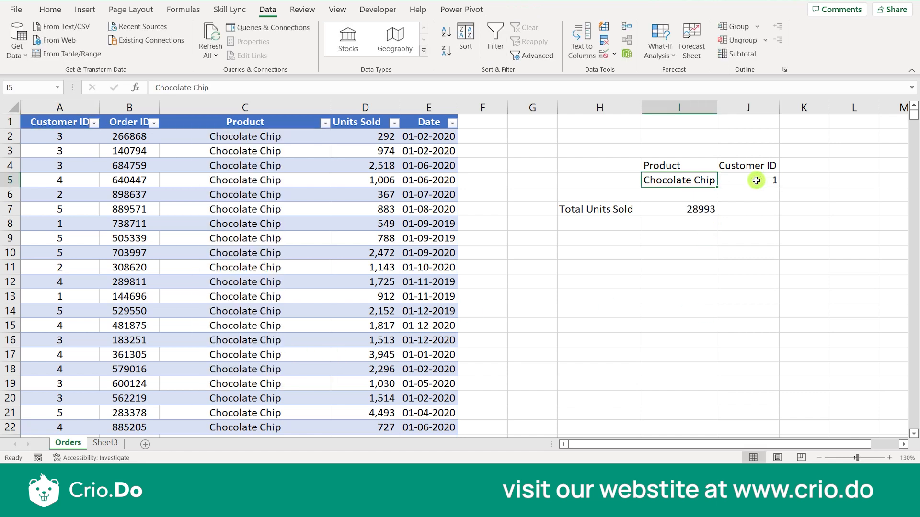
type("Sugar")
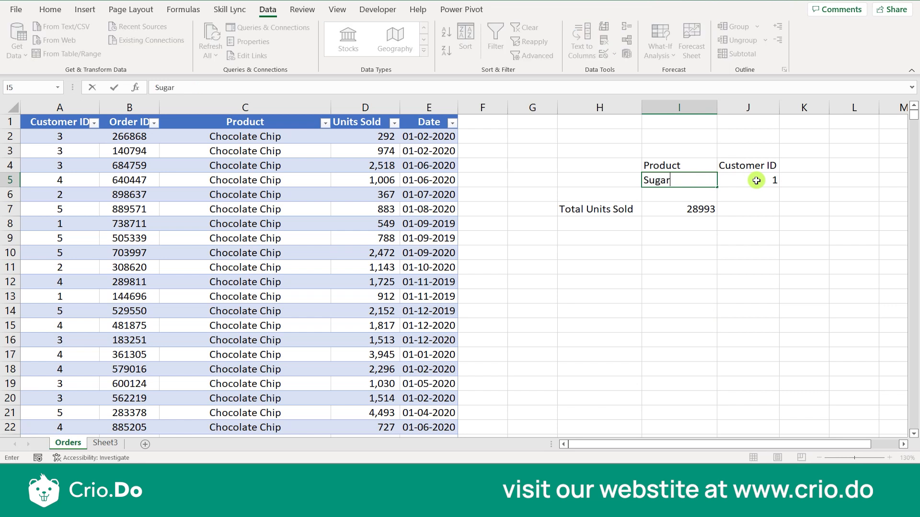
key("Return")
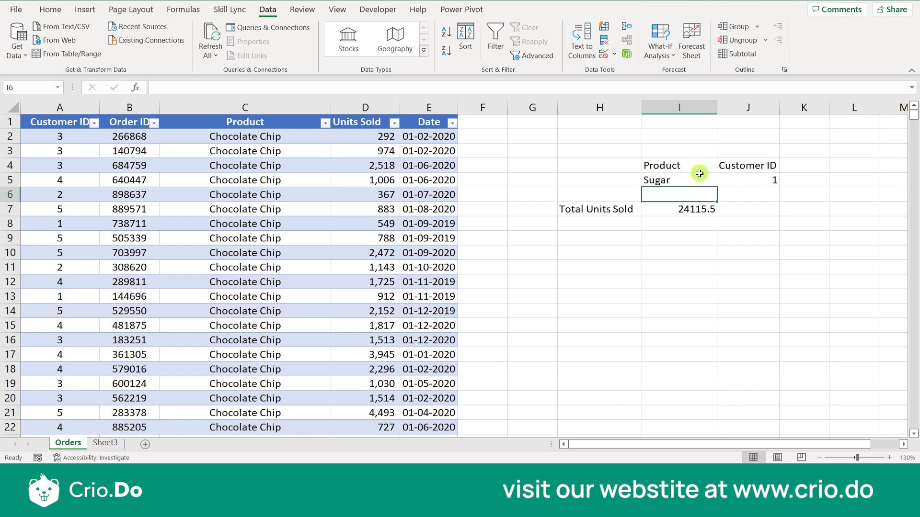
- Clear the Customer ID header and value from J4:J5
right_click(760, 164)
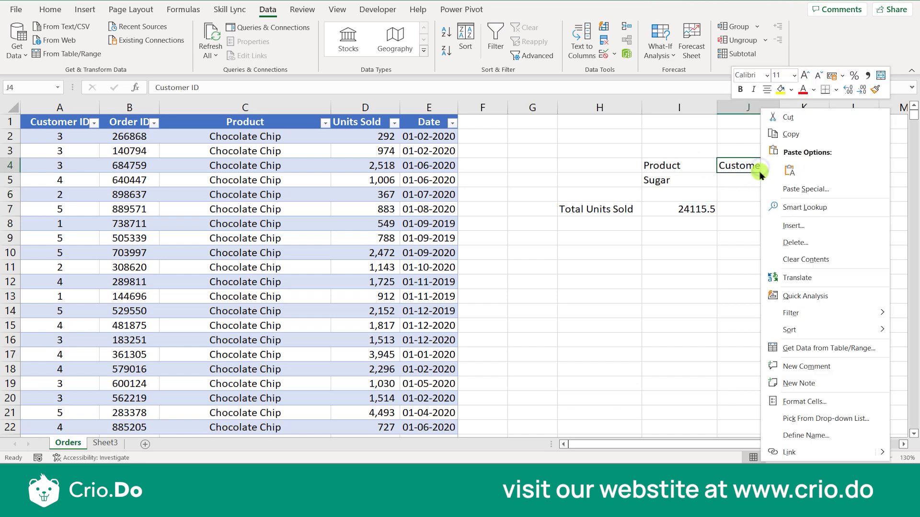
left_click(745, 186)
left_click_drag(748, 166, 747, 184)
key("Delete")
- Change the DSUM criteria range in I7 from I4:J5 to I4:I5, giving 168783
double_click(683, 209)
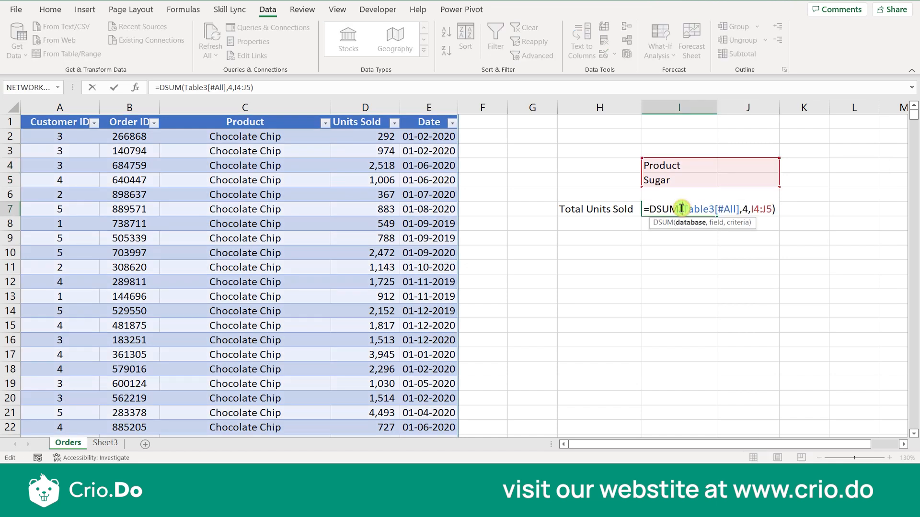
left_click(764, 209)
key("BackSpace")
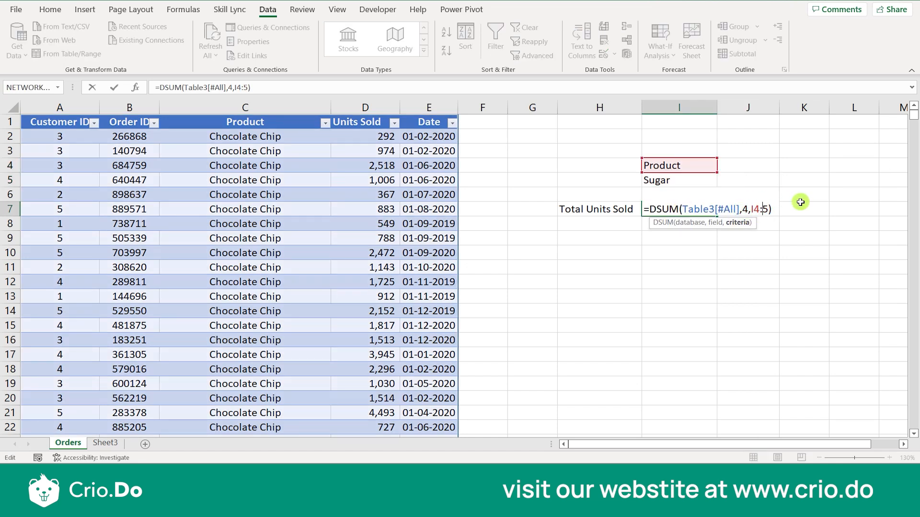
type("I")
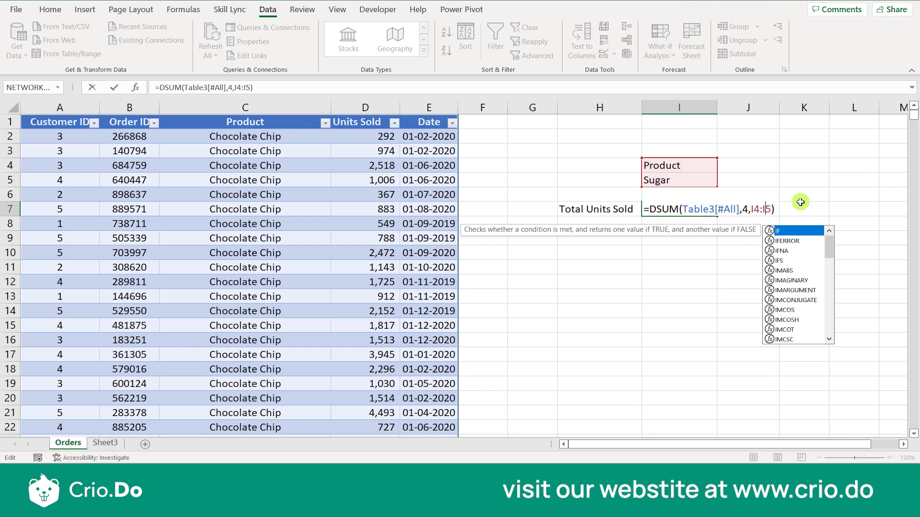
key("Return")
key("Up")
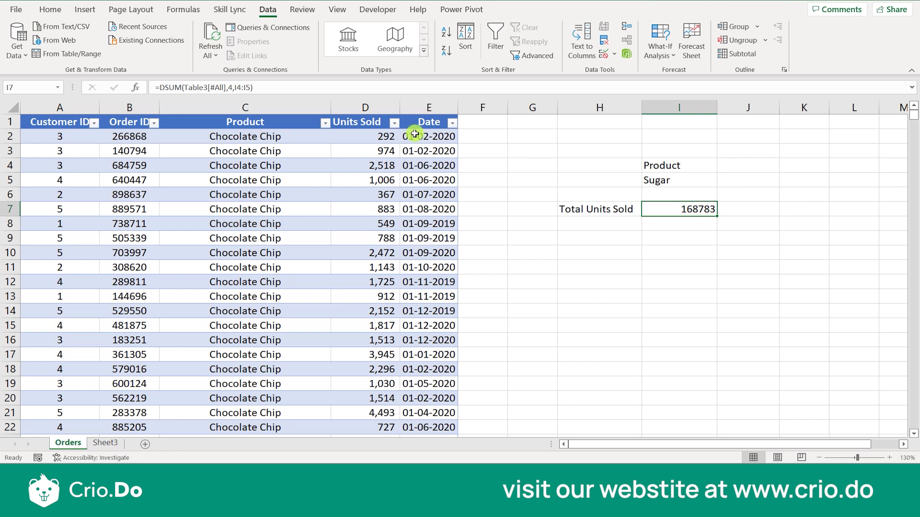
left_click(725, 167)
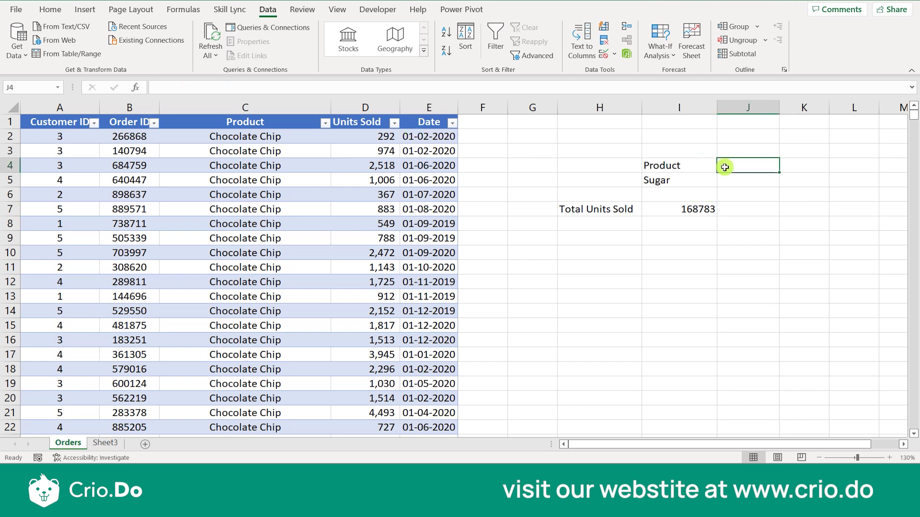
- Enter Customer ID in J4 and 3 in J5
type("Custo")
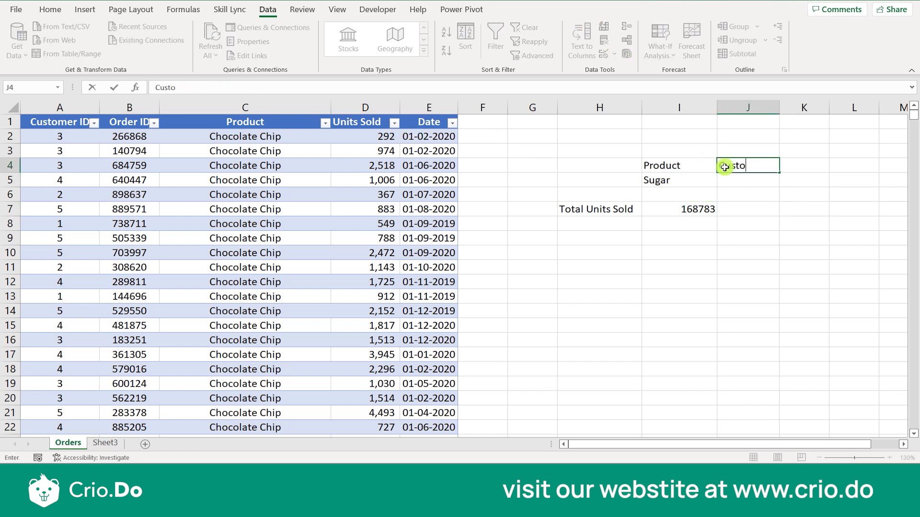
type("mer ID")
key("Return")
type("3")
key("Return")
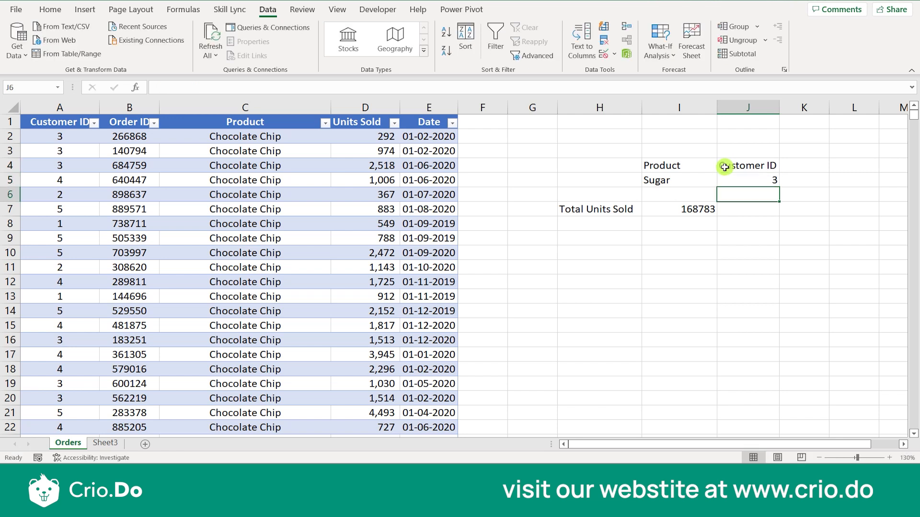
- Widen the DSUM criteria range back to I4:J5, giving 25466.5
double_click(697, 211)
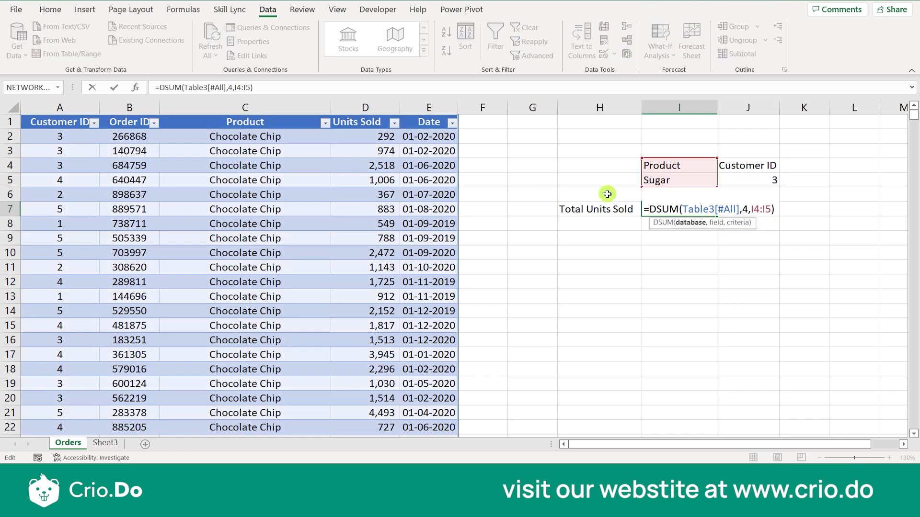
left_click(766, 210)
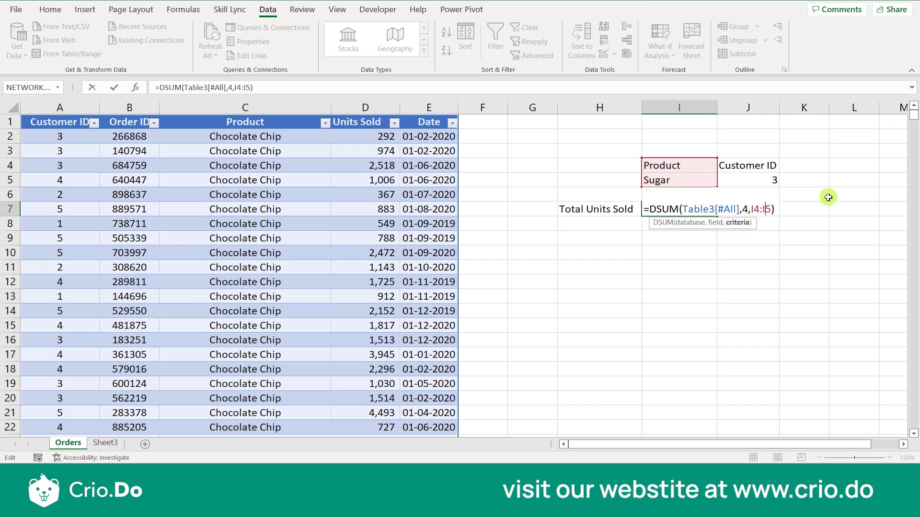
key("BackSpace")
type("J")
key("Return")
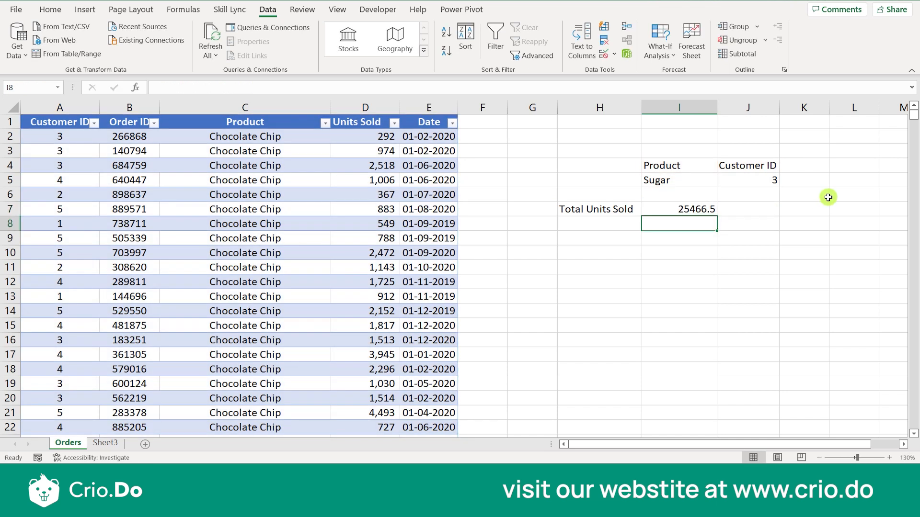
left_click(695, 211)
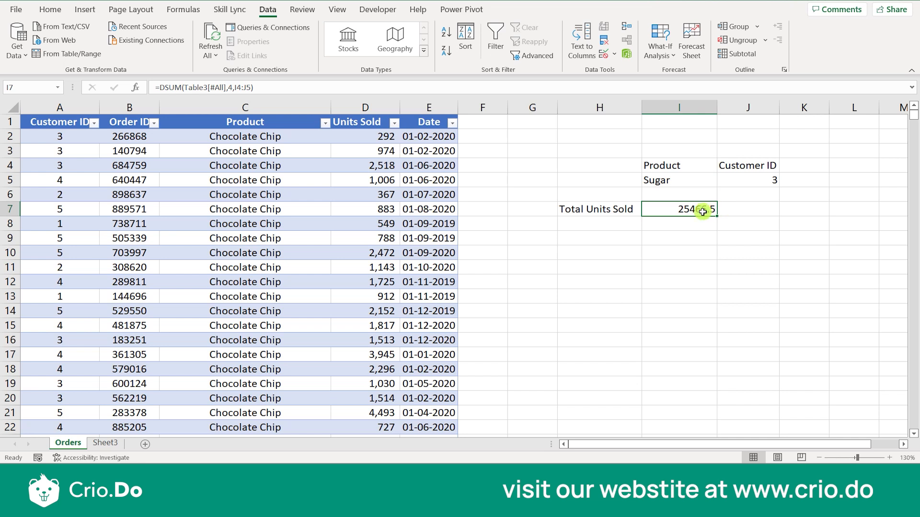
- Replace the DSUM field argument 4 with "Units Sold"
double_click(688, 210)
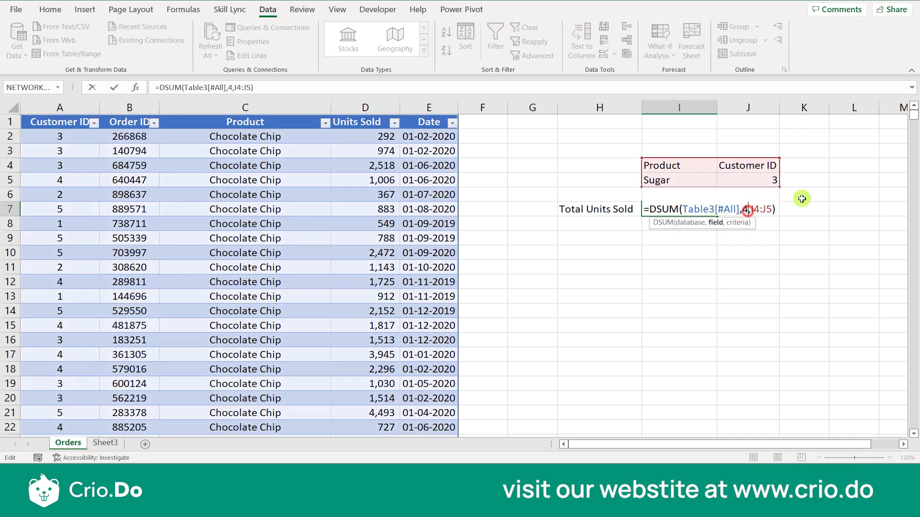
key("BackSpace")
type("\"units")
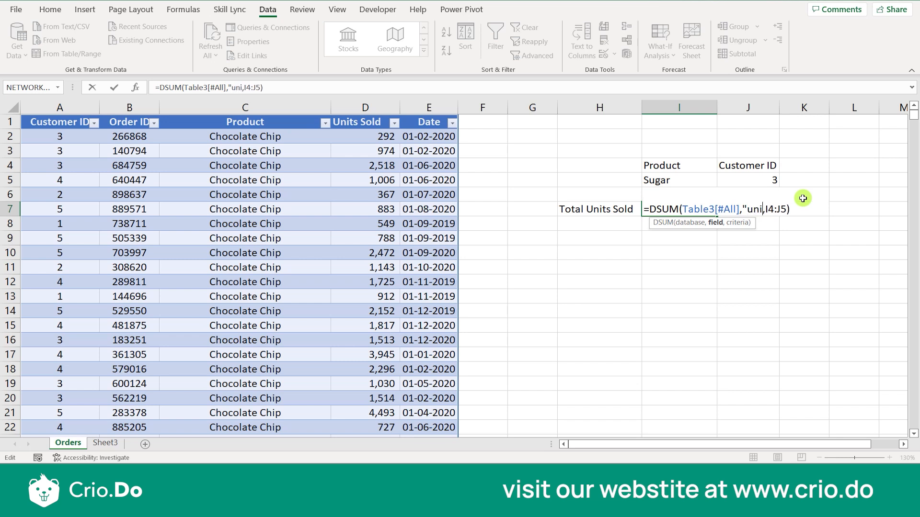
key("BackSpace")
key("BackSpace")
key("BackSpace")
key("BackSpace")
key("BackSpace")
key("BackSpace")
type("Units S")
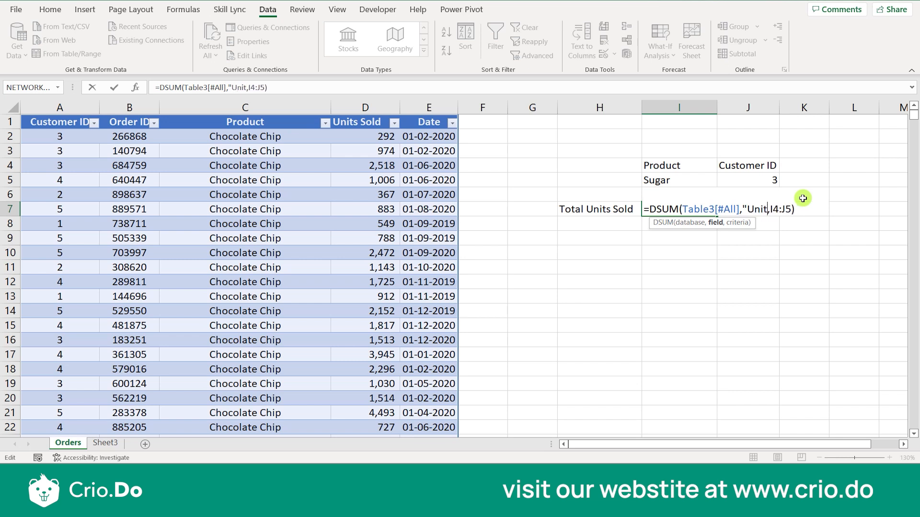
type("old")
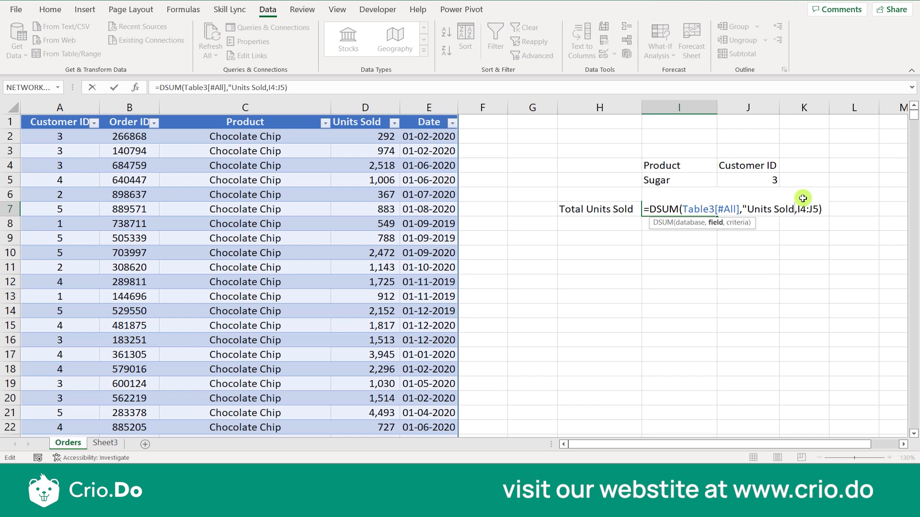
type("\"")
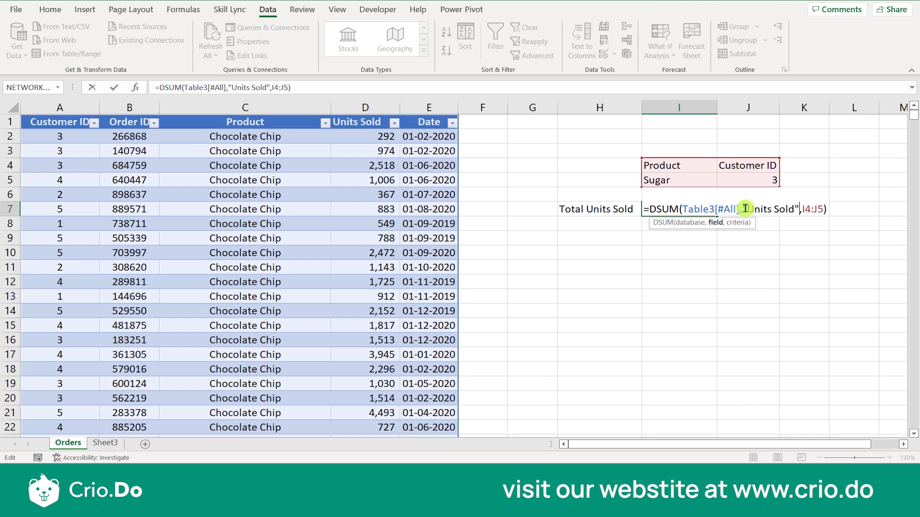
key("ctrl+Return")
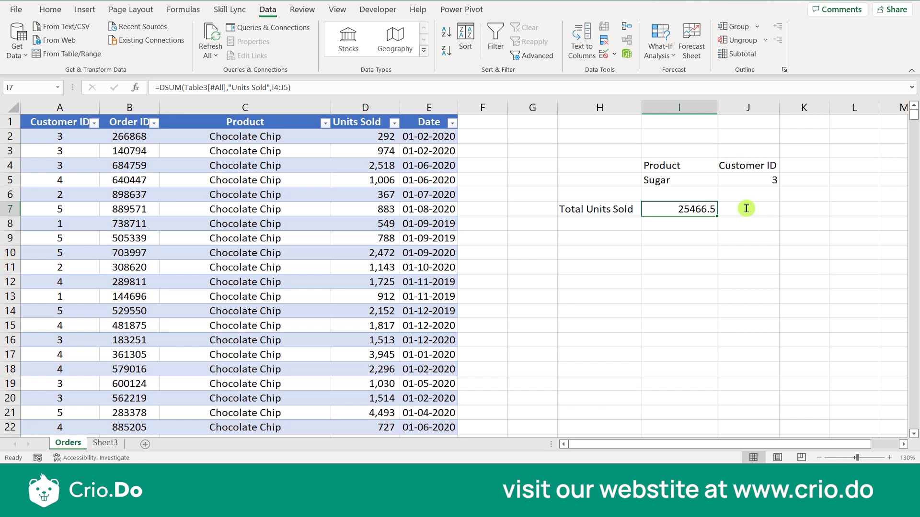
- Repair the formula's quotes and separator to clear #NAME?, returning 25466.5
double_click(714, 208)
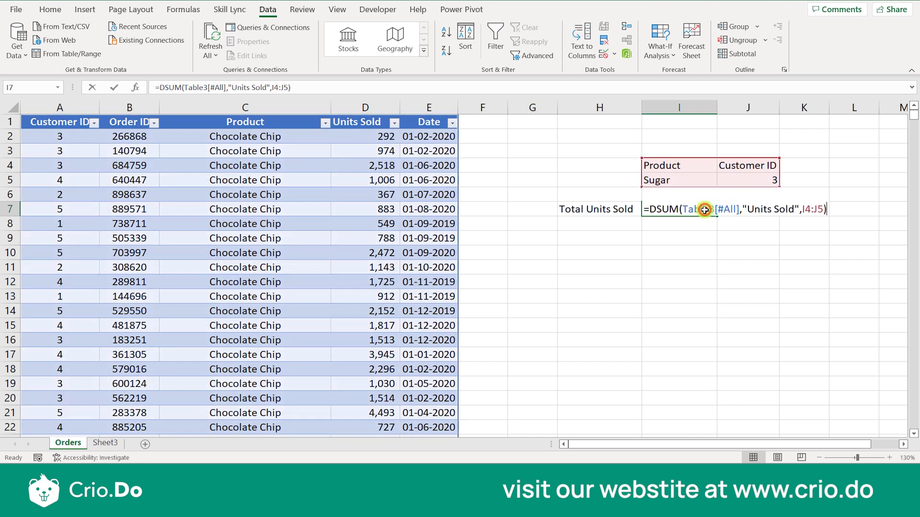
left_click(751, 209)
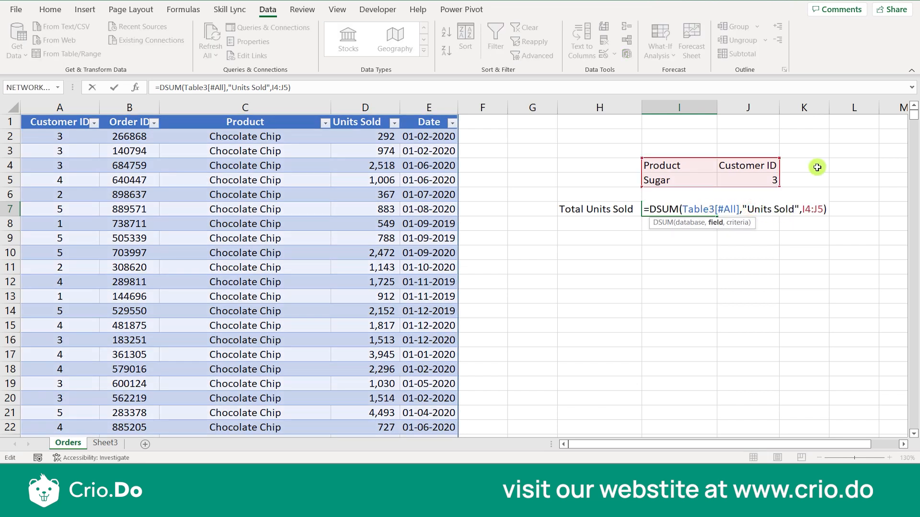
key("BackSpace")
key("BackSpace")
type(",")
key("Return")
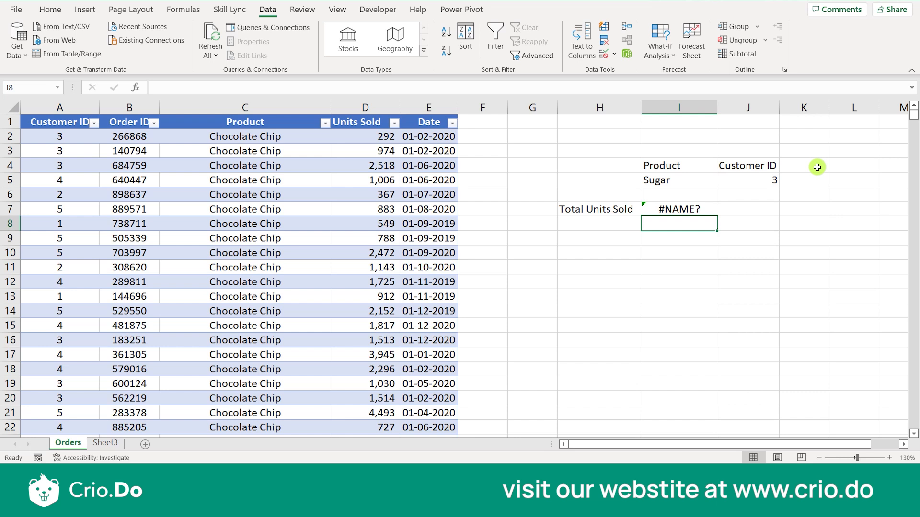
key("Up")
left_click(678, 194)
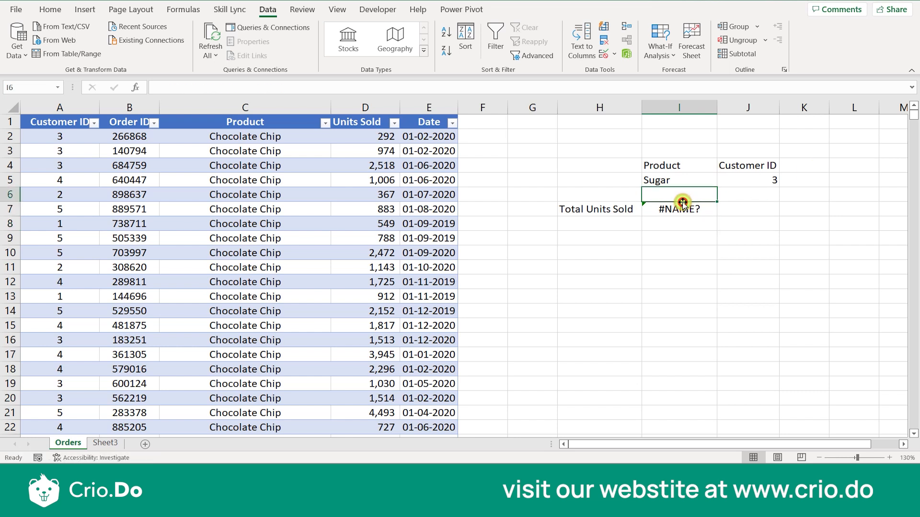
double_click(680, 209)
left_click(741, 209)
type("\"Units Sold,I4:J5")
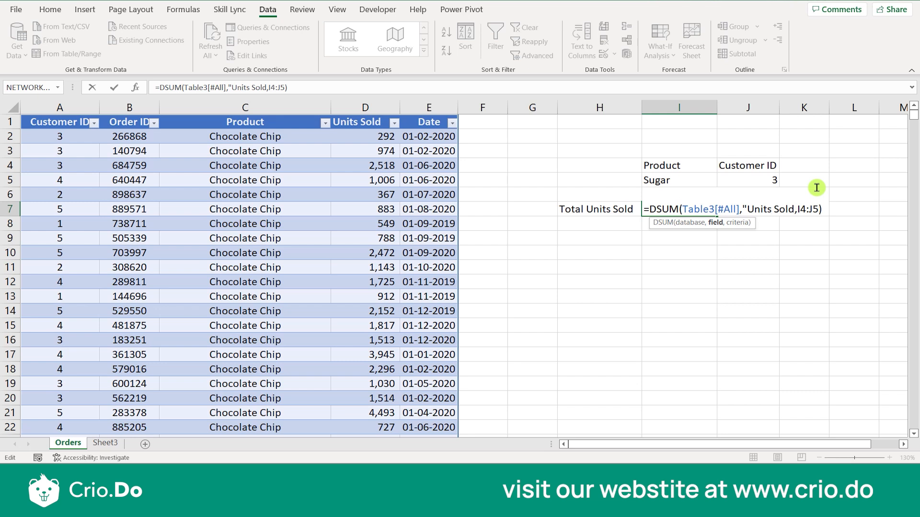
type("\"")
key("Return")
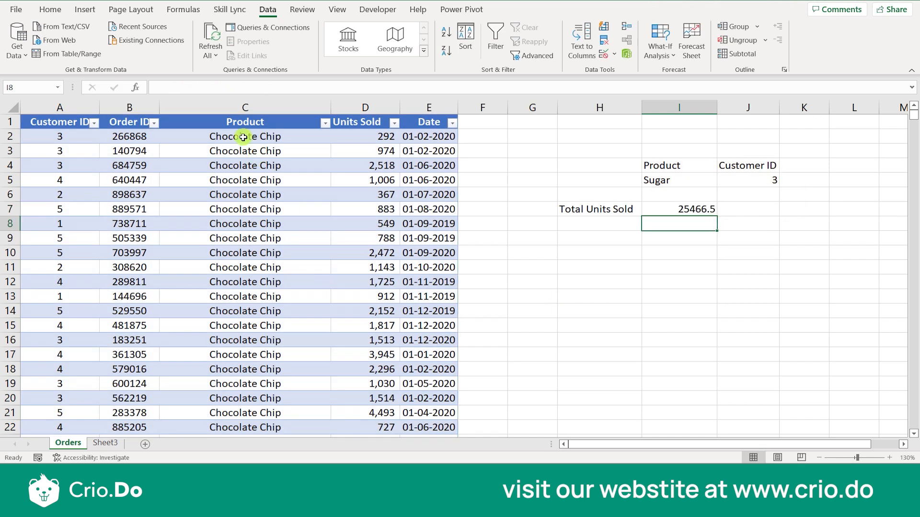
- Compare the table's Product header with the criteria header, then select the I7 total
left_click(676, 326)
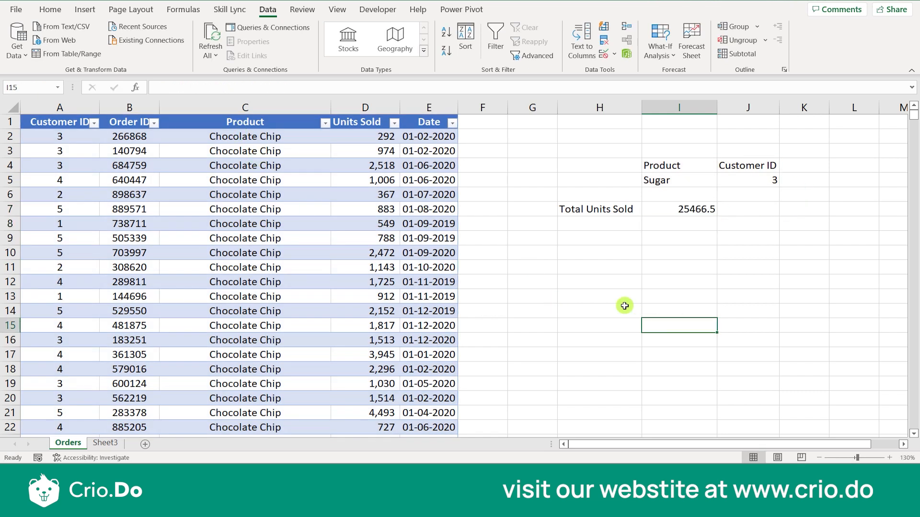
left_click(211, 122)
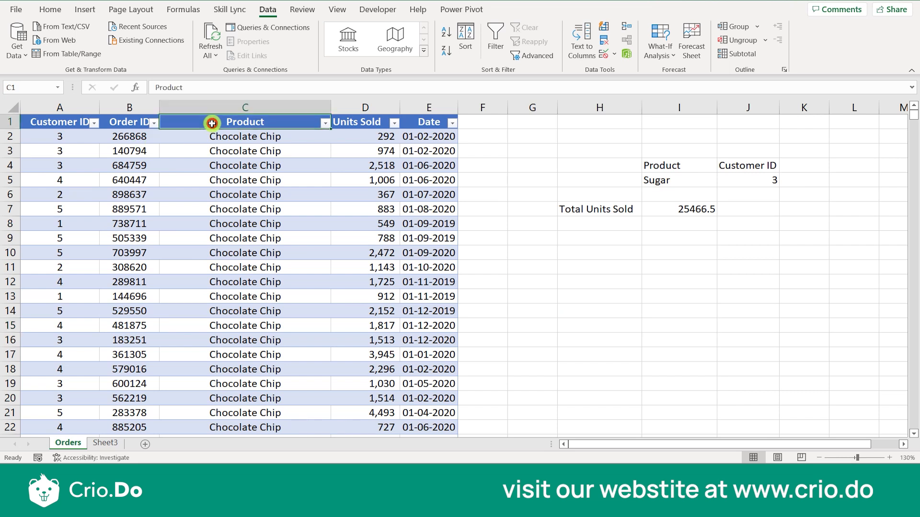
left_click(671, 165)
left_click(673, 210)
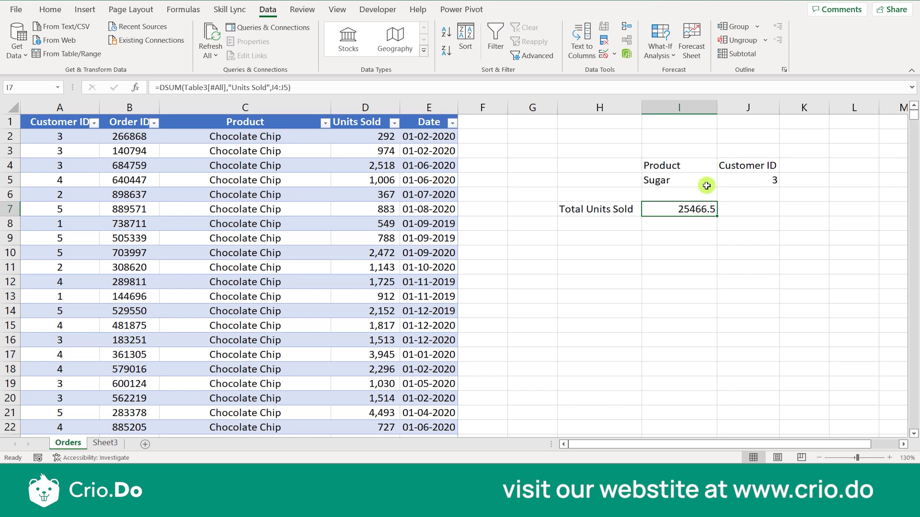
- Try Customer ID >3 in J5, then change it to <3, giving 80803
left_click(765, 181)
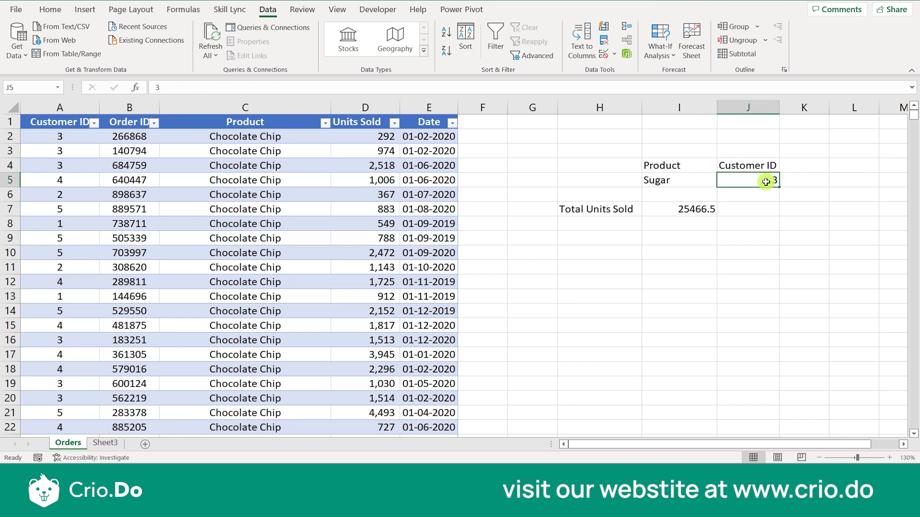
key("BackSpace")
type(">")
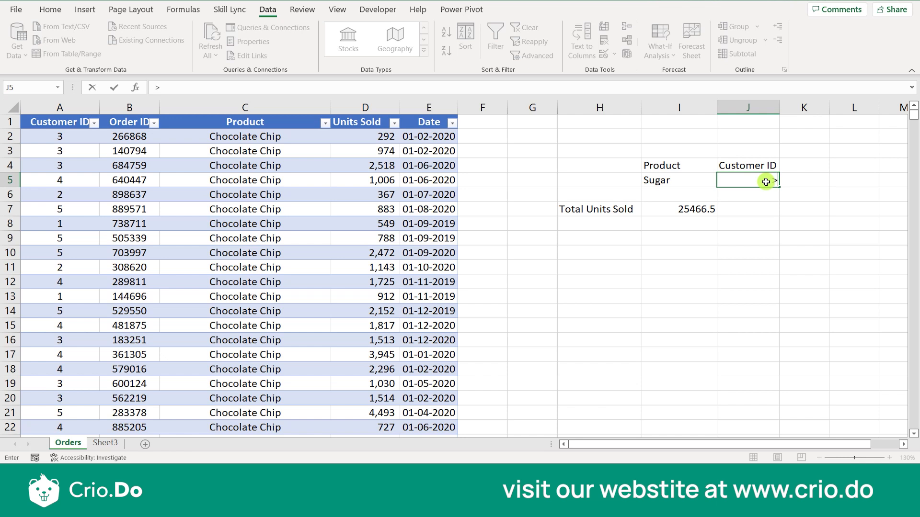
type("3")
key("Return")
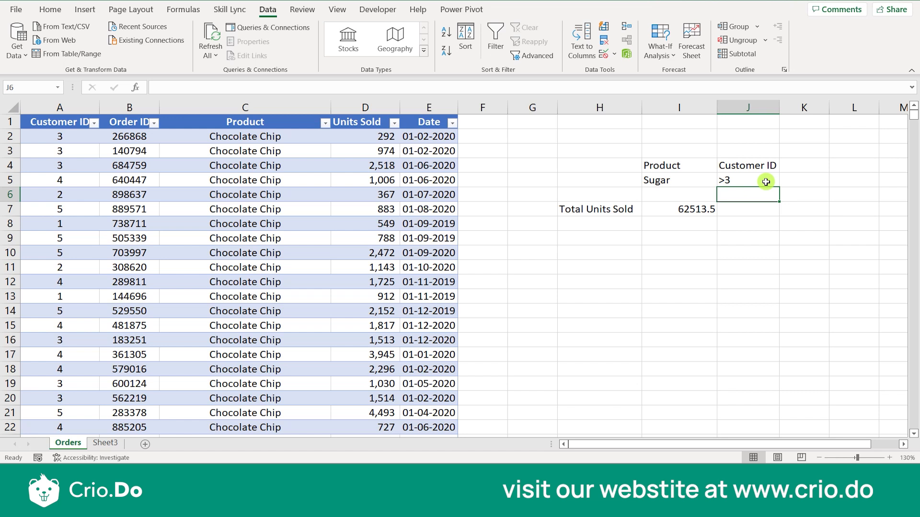
left_click(766, 182)
type("<3")
key("Return")
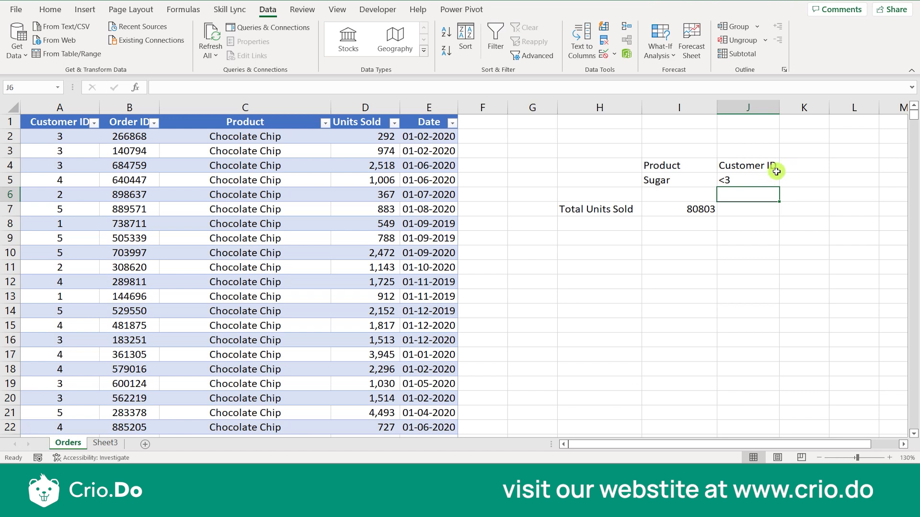
left_click(743, 182)
- Enter Date in K4 and >01-01-2020 in K5, then autofit column K
left_click(792, 169)
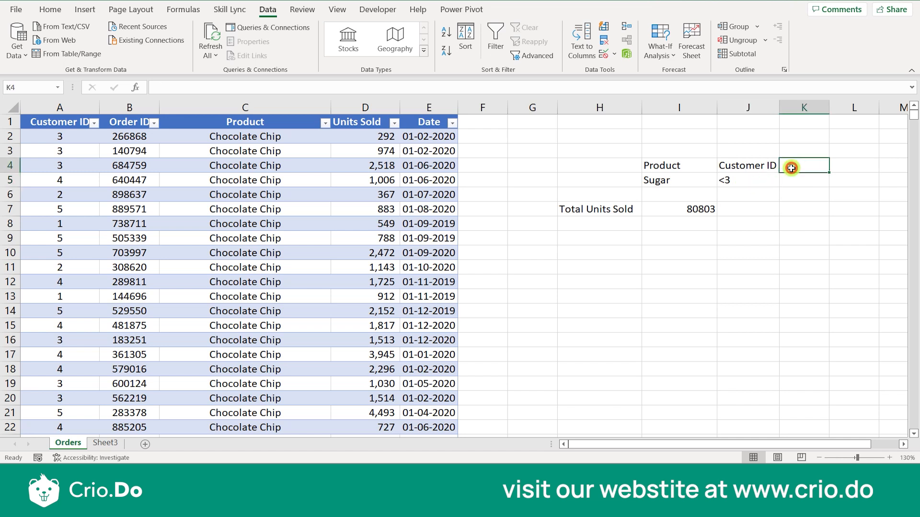
type("Date")
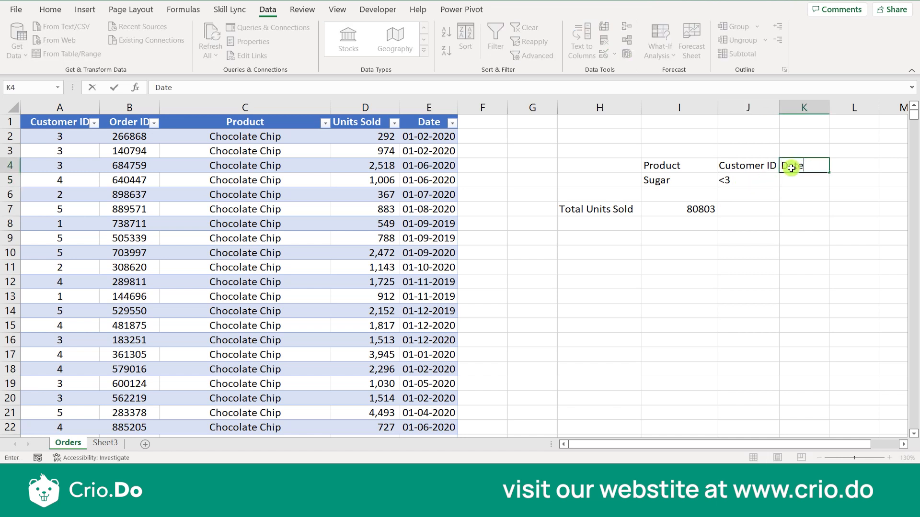
key("Return")
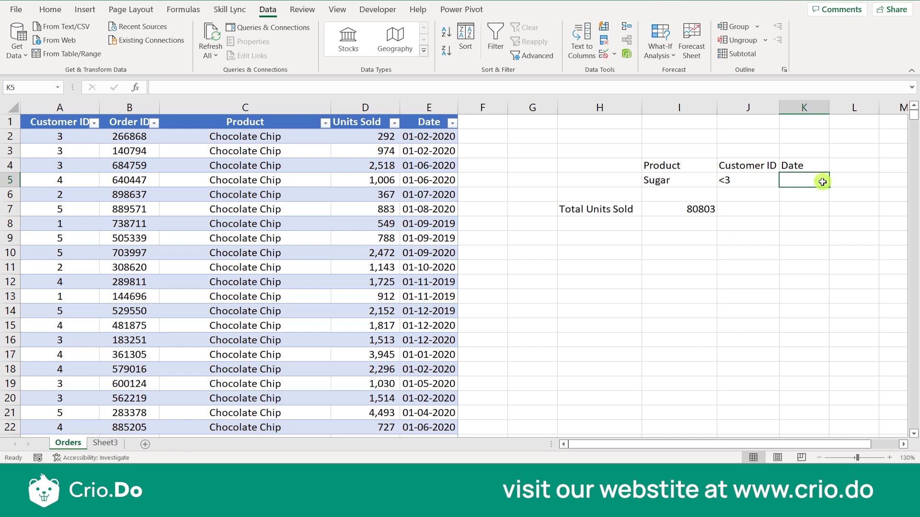
type(">")
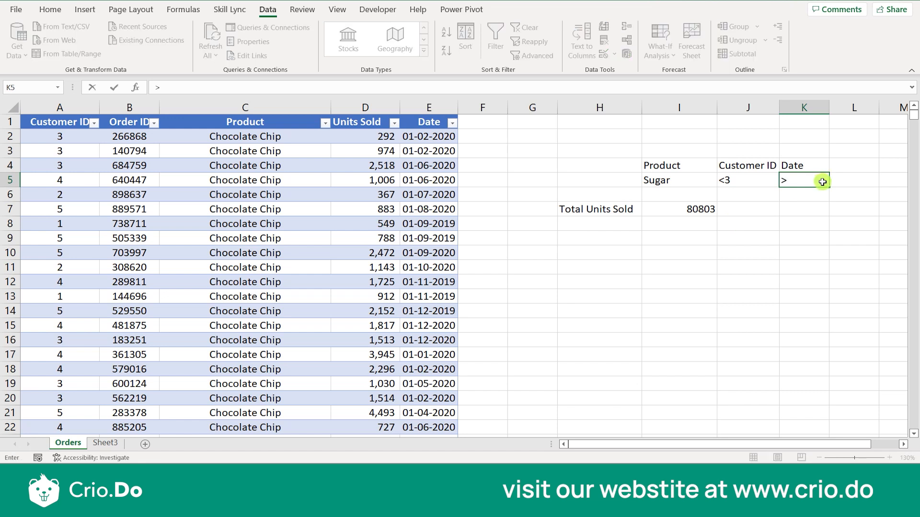
type("01-01-2020")
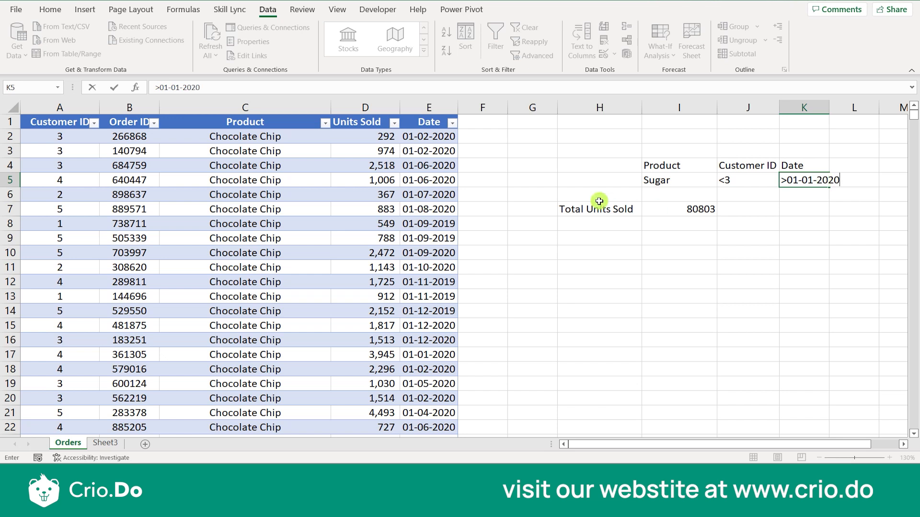
left_click(825, 107)
double_click(829, 107)
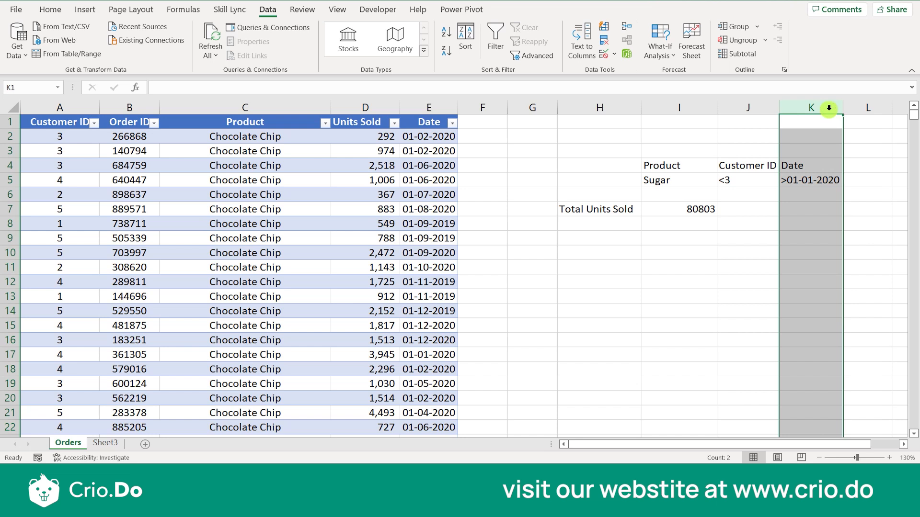
- Change I7's DSUM criteria range from I4:J5 to I4:K5 so Total Units Sold reads 57700
left_click(688, 209)
double_click(688, 209)
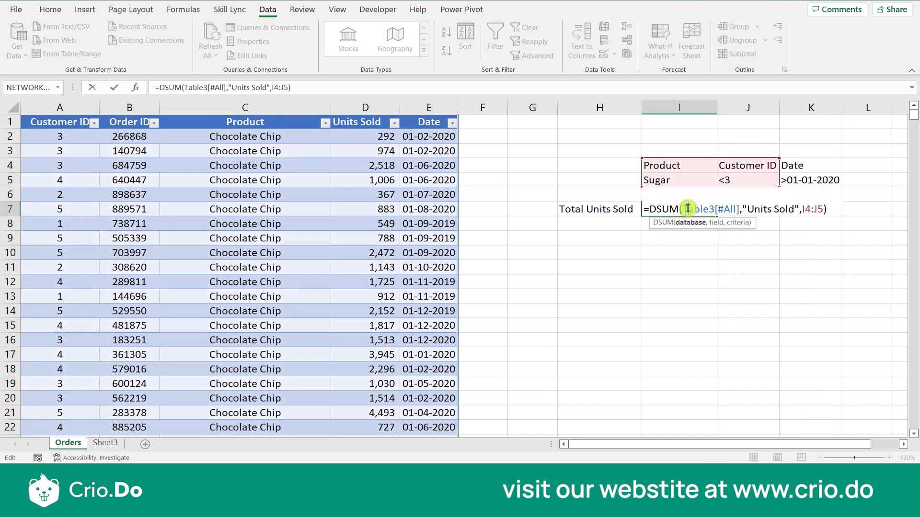
left_click(820, 209)
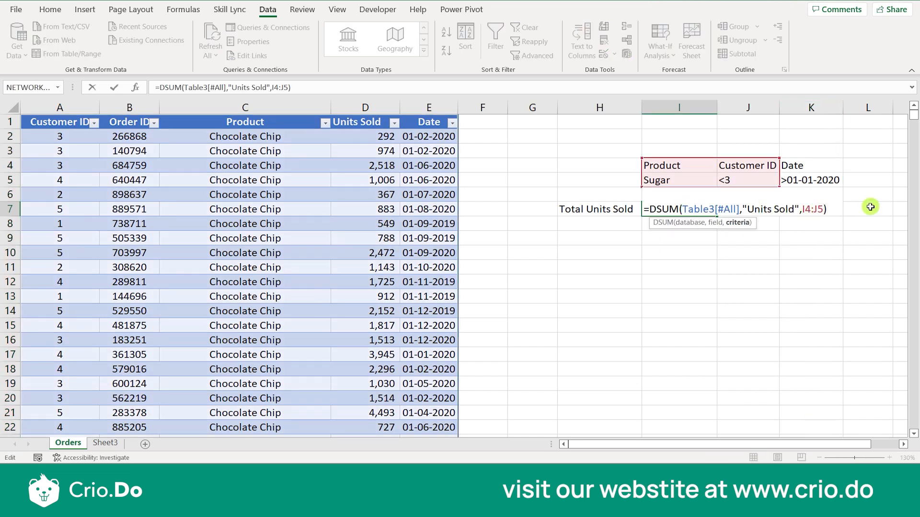
key("BackSpace")
key("BackSpace")
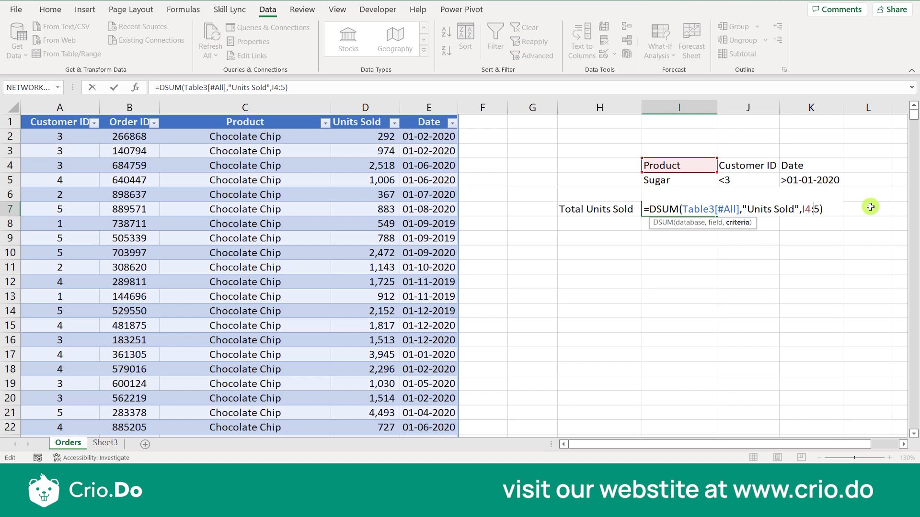
type("k5")
key("Left")
key("BackSpace")
type("K")
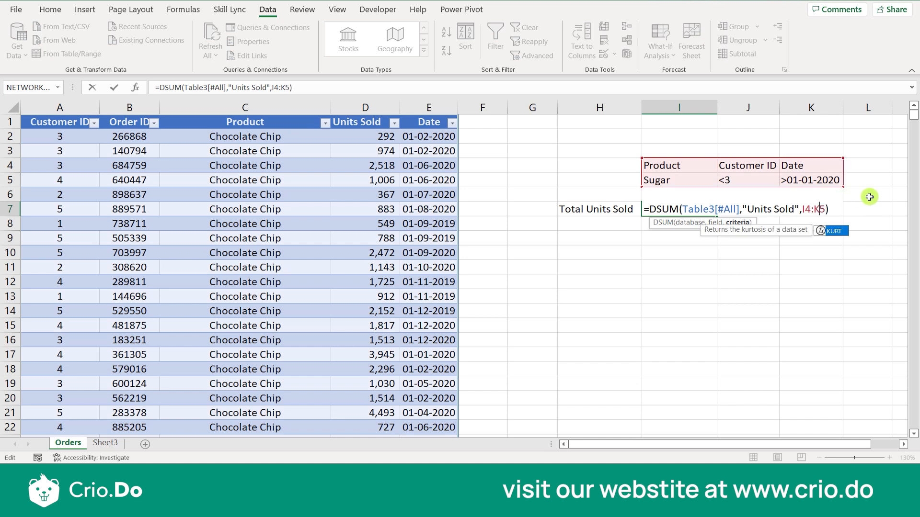
key("Return")
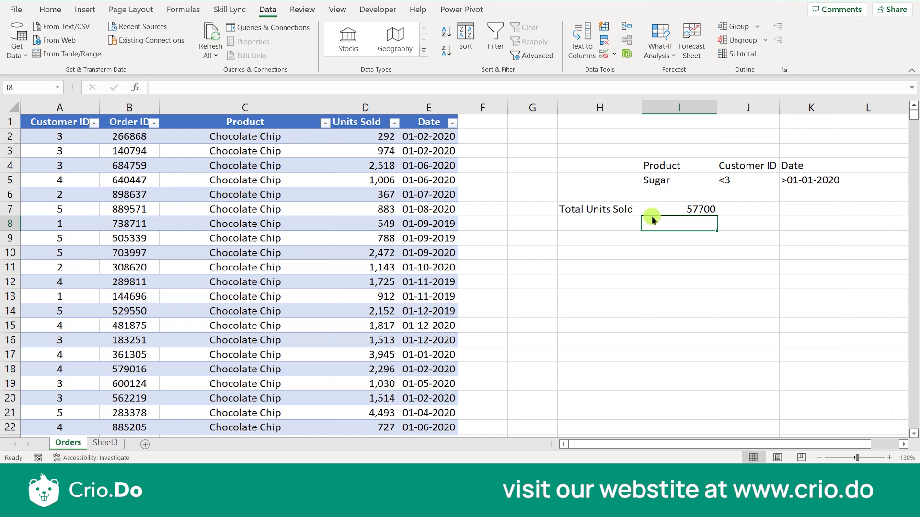
- Replace the Customer ID criterion <3 in J5 with 3, then review I7's DSUM result of 20831.5
left_click(750, 180)
type("3")
key("Return")
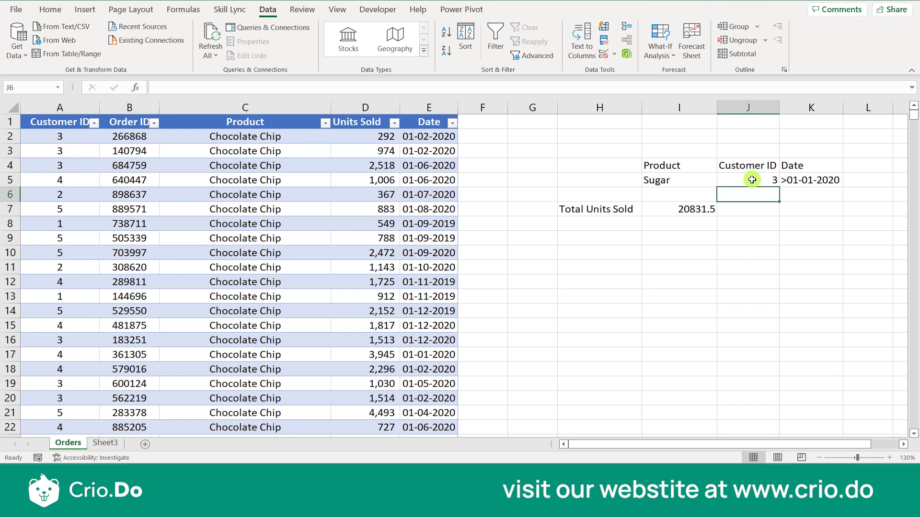
left_click(670, 206)
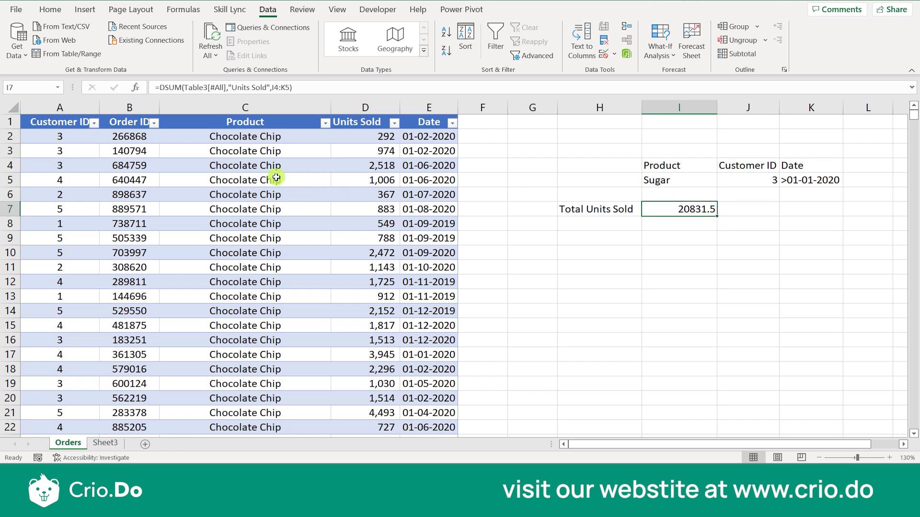
- Reset the Orders table filters and filter the Product column to Sugar only
left_click(133, 119)
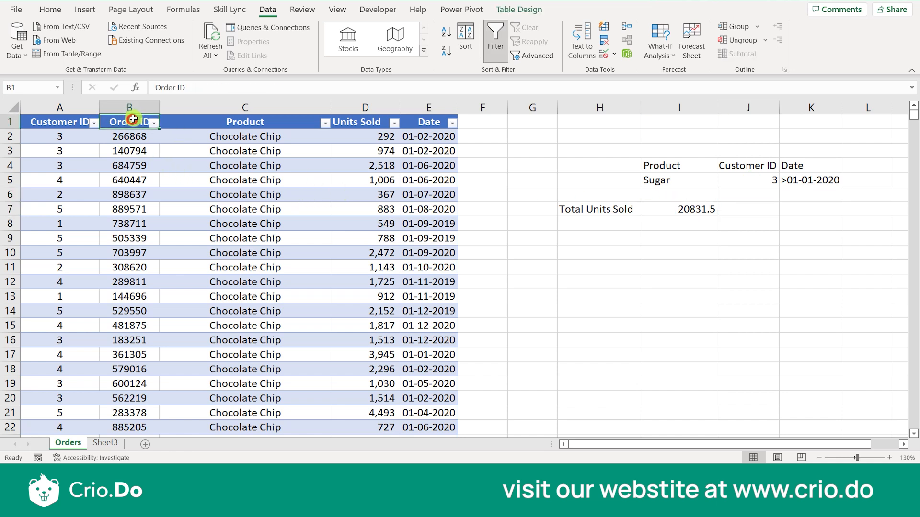
left_click(495, 42)
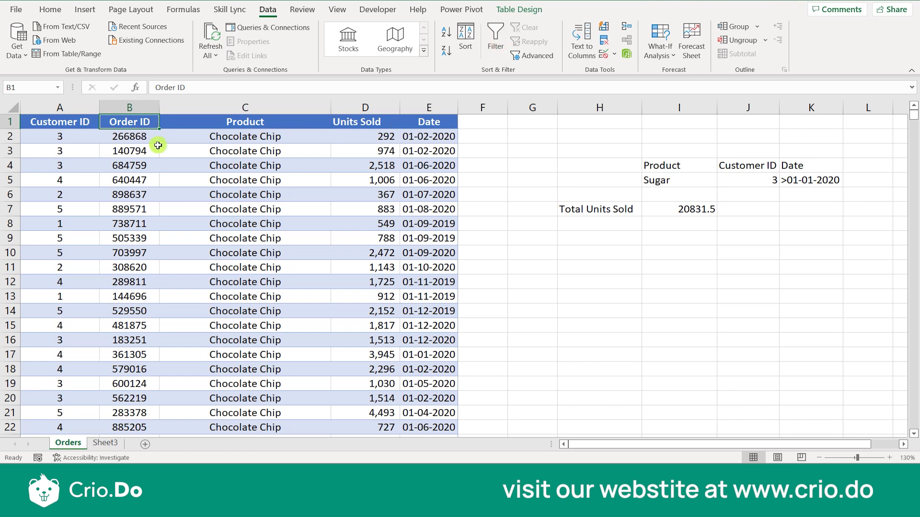
left_click(496, 43)
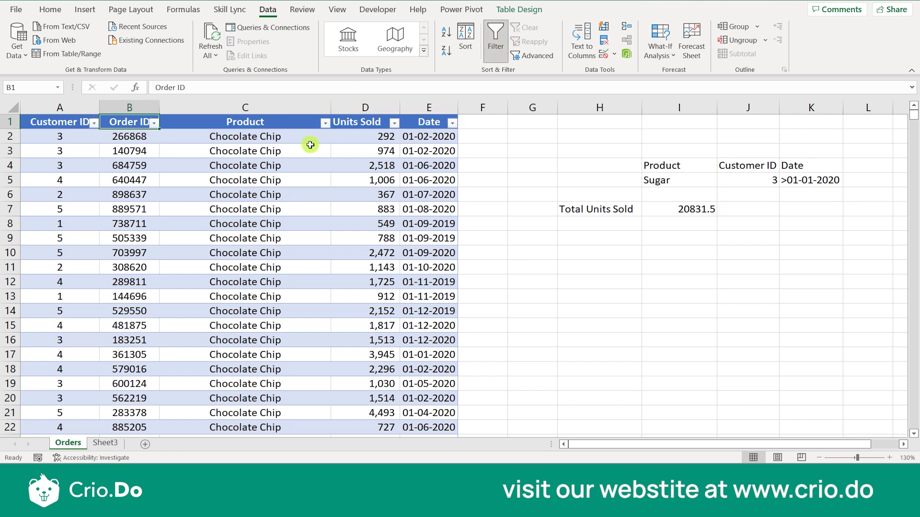
left_click(326, 123)
left_click(215, 272)
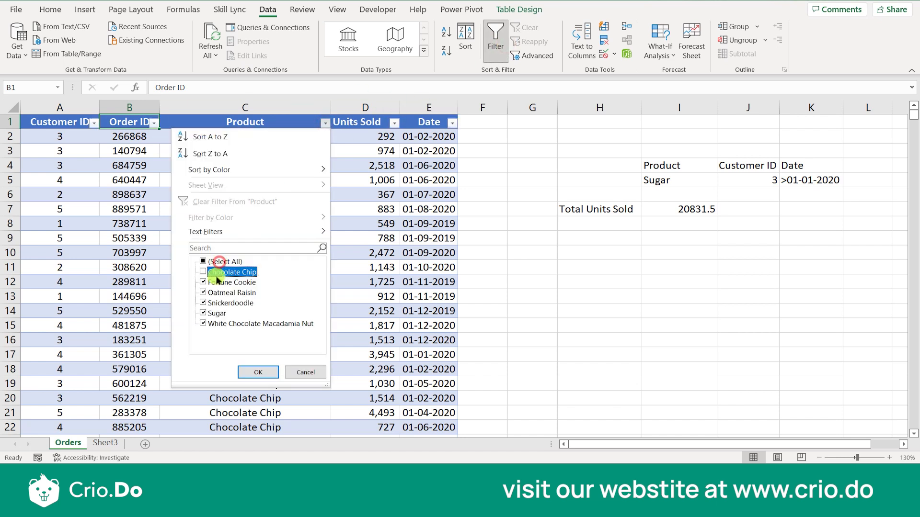
left_click(216, 314)
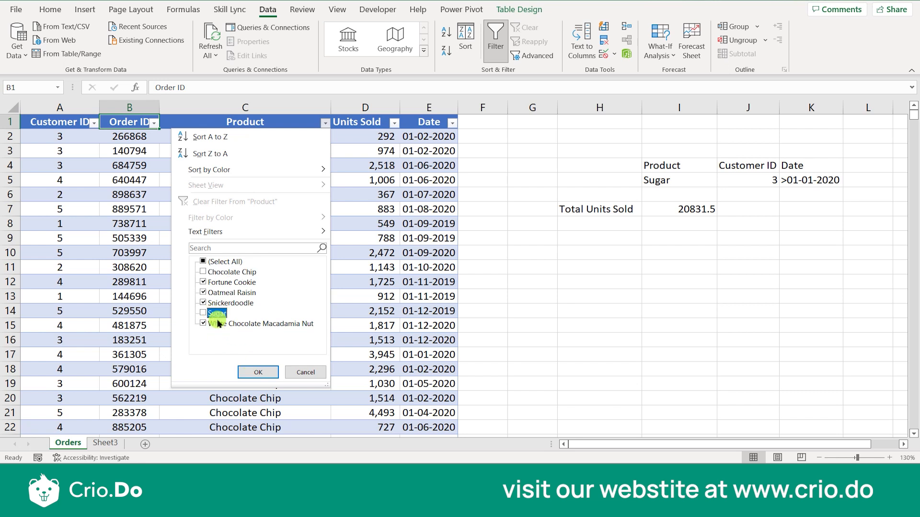
left_click(212, 263)
left_click(212, 263)
left_click(203, 314)
left_click(258, 372)
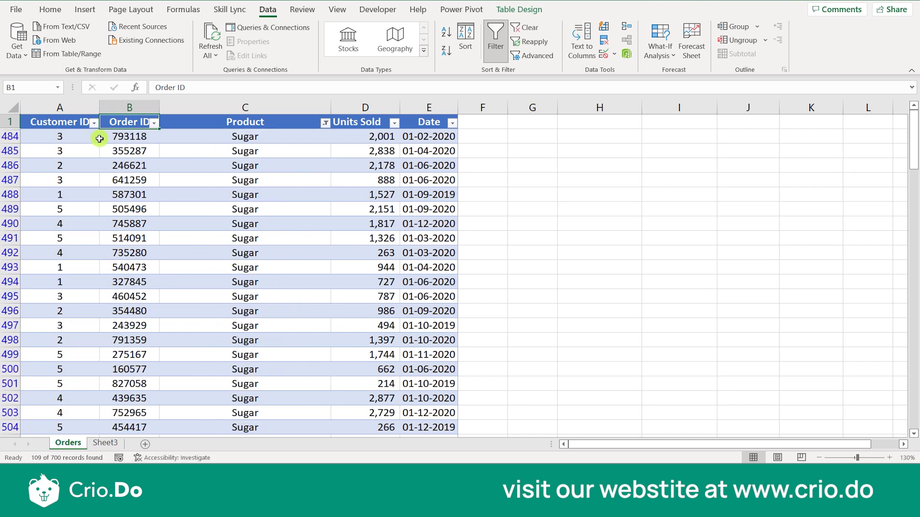
- Filter the Customer ID column to show only customer 3
left_click(93, 123)
left_click(55, 264)
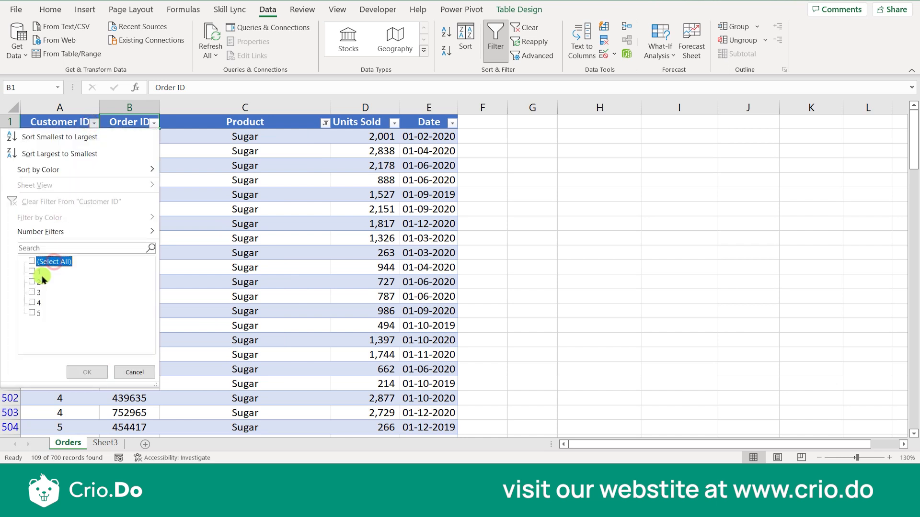
left_click(32, 292)
left_click(88, 373)
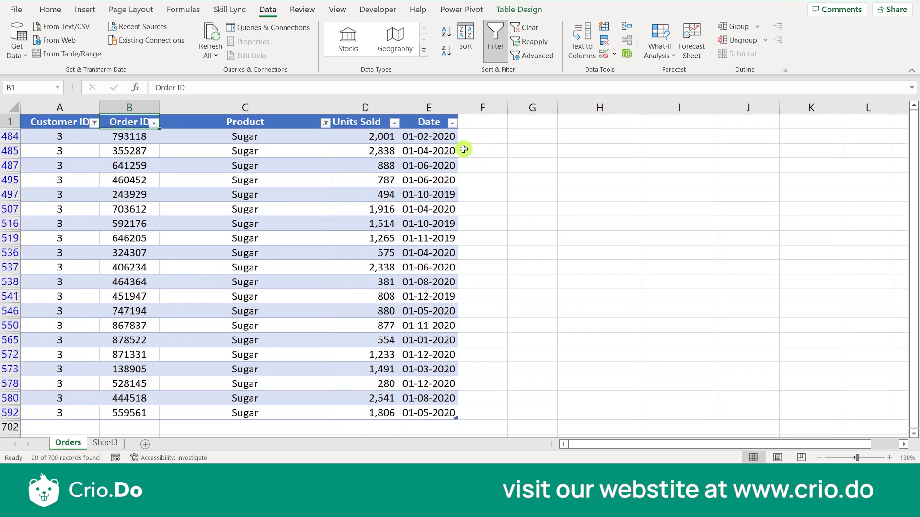
- Exclude 2019 from the Date filter and check the Units Sold column total
left_click(452, 123)
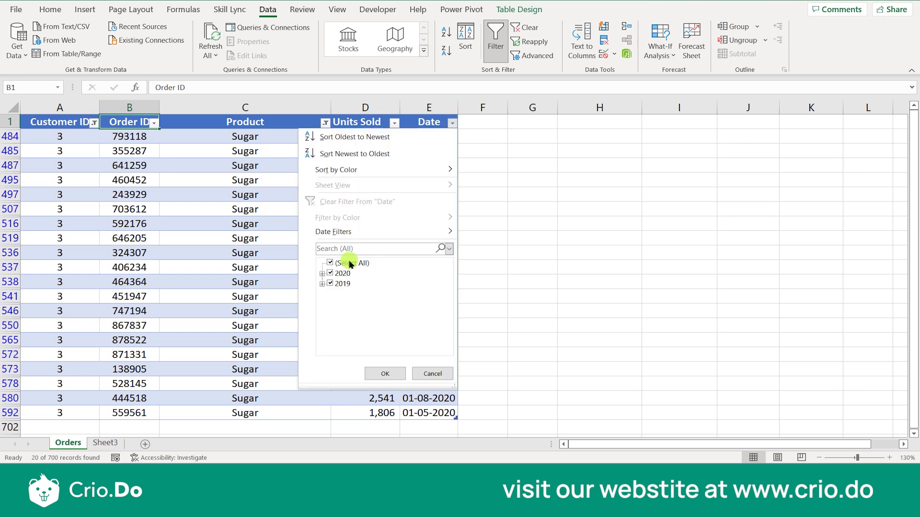
left_click(329, 285)
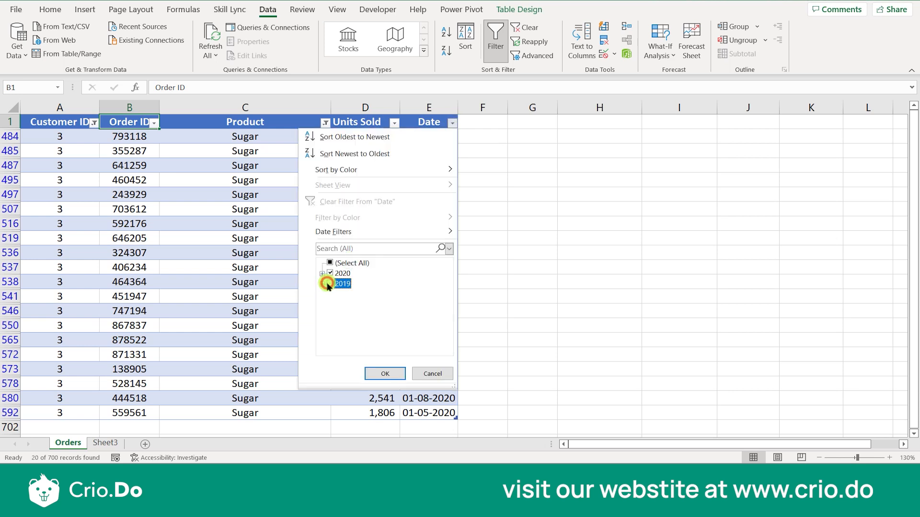
left_click(386, 376)
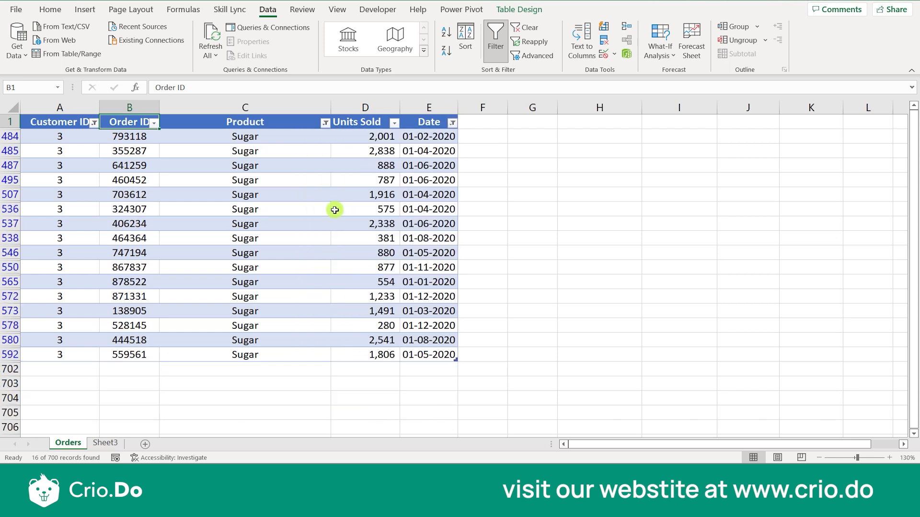
left_click(347, 115)
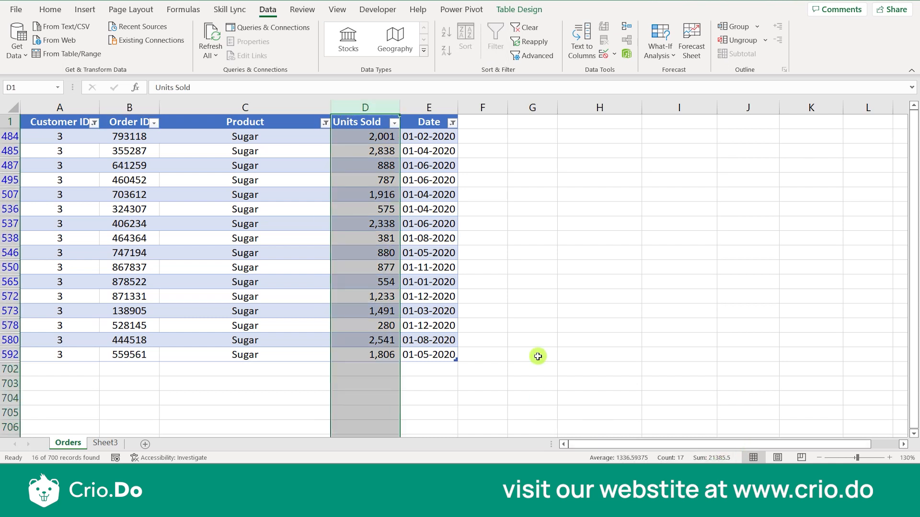
left_click(465, 343)
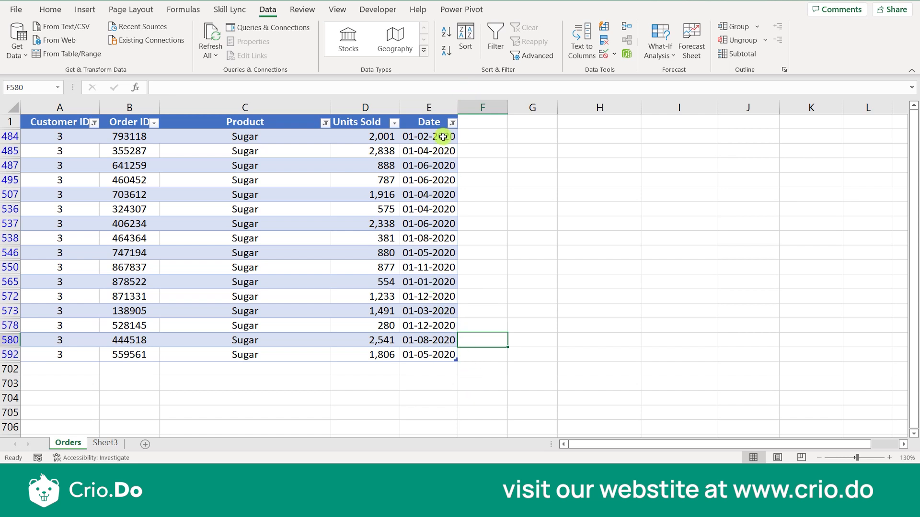
- Also exclude 01-01-2020 in the Date filter and check the Units Sold sum matches 20831.5
left_click(452, 122)
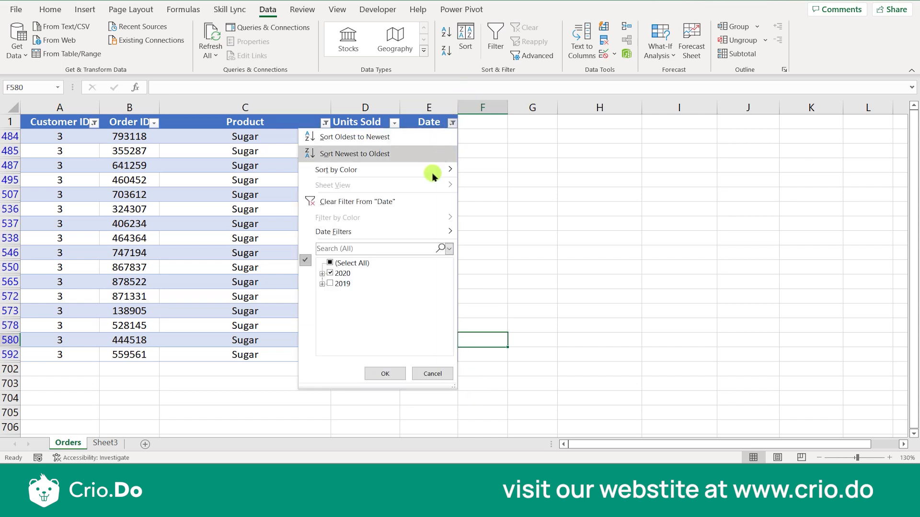
double_click(334, 274)
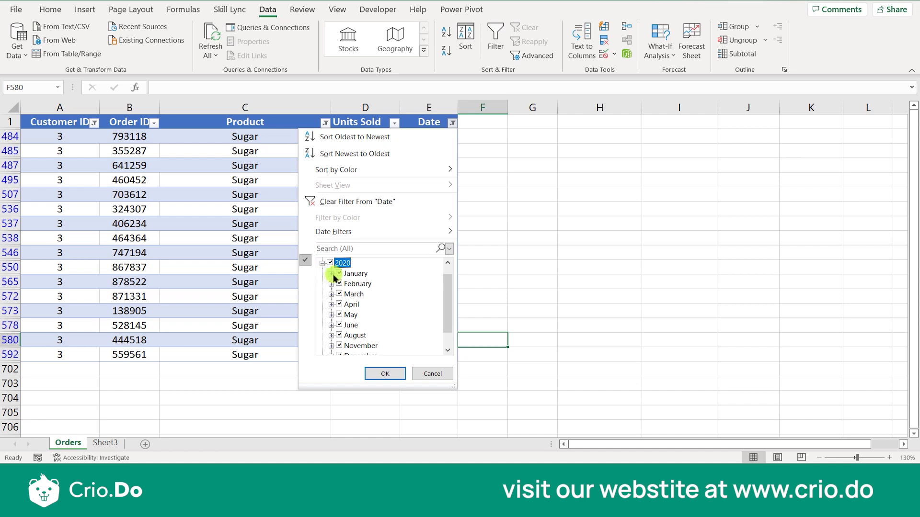
left_click(331, 274)
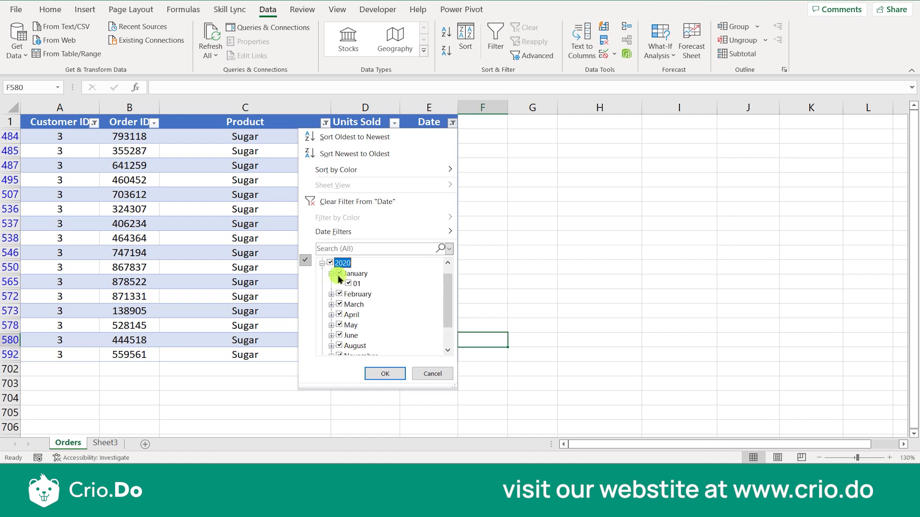
left_click(339, 274)
left_click(385, 374)
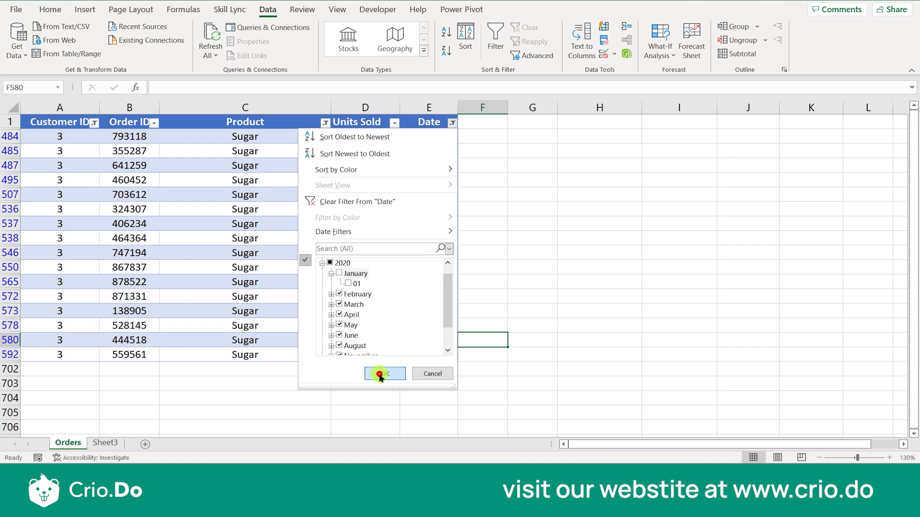
left_click(365, 109)
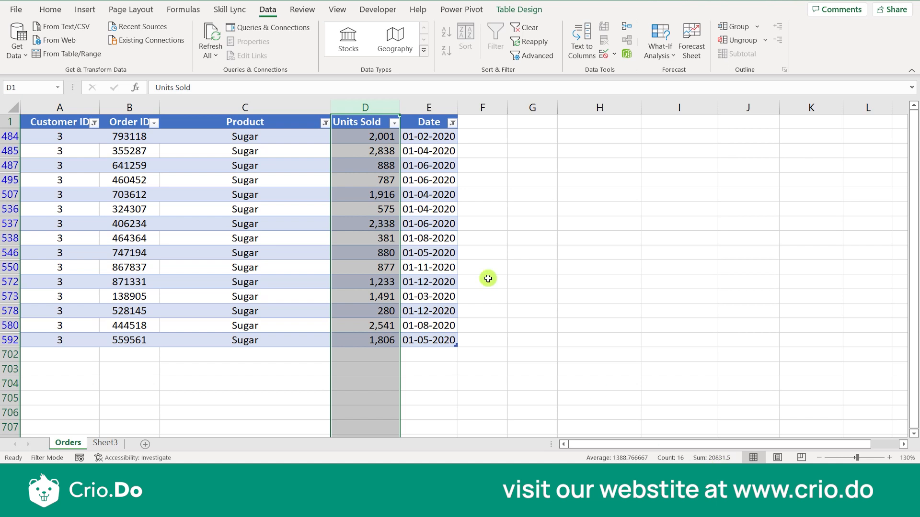
left_click(351, 125)
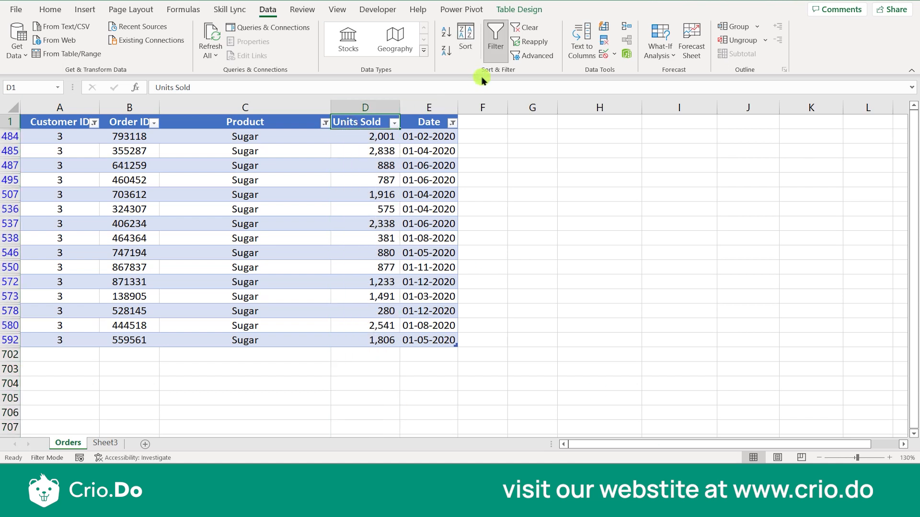
- Clear the Orders table filters and open the Financial Sample workbook from File Explorer
left_click(491, 60)
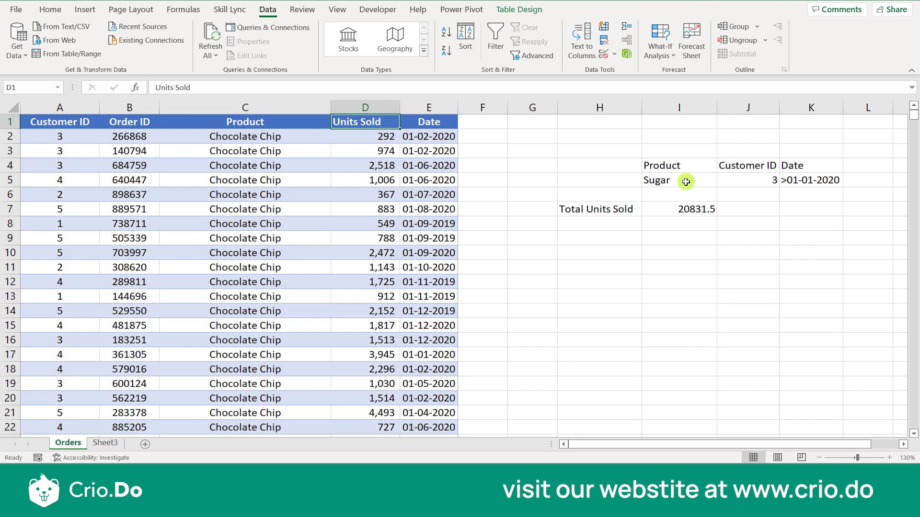
left_click(652, 181)
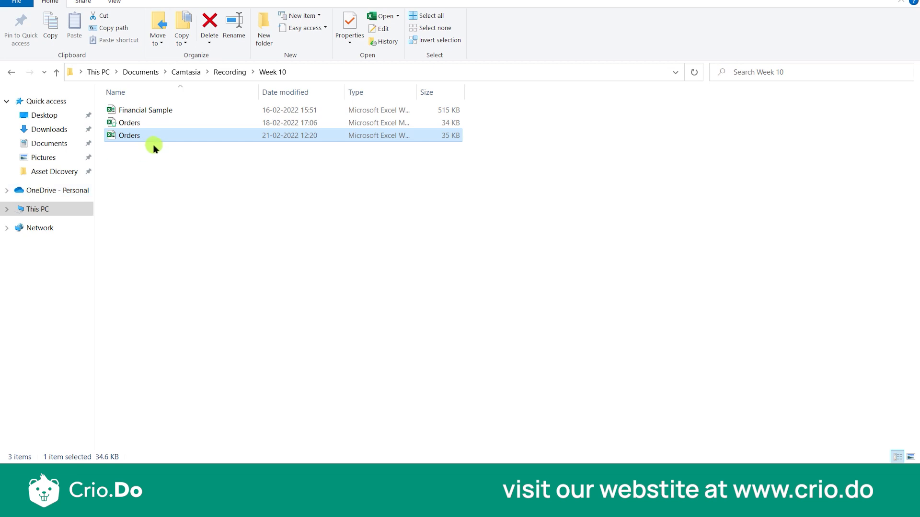
double_click(163, 112)
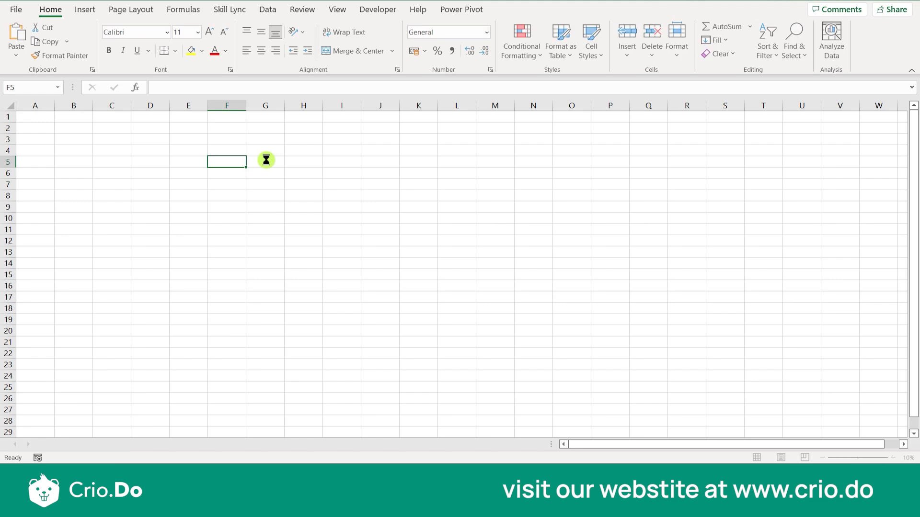
left_click(86, 440)
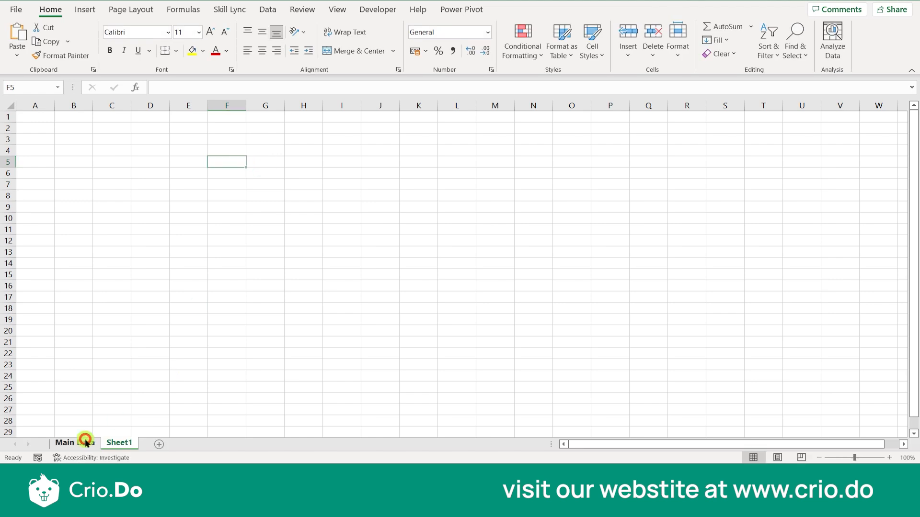
left_click(181, 106)
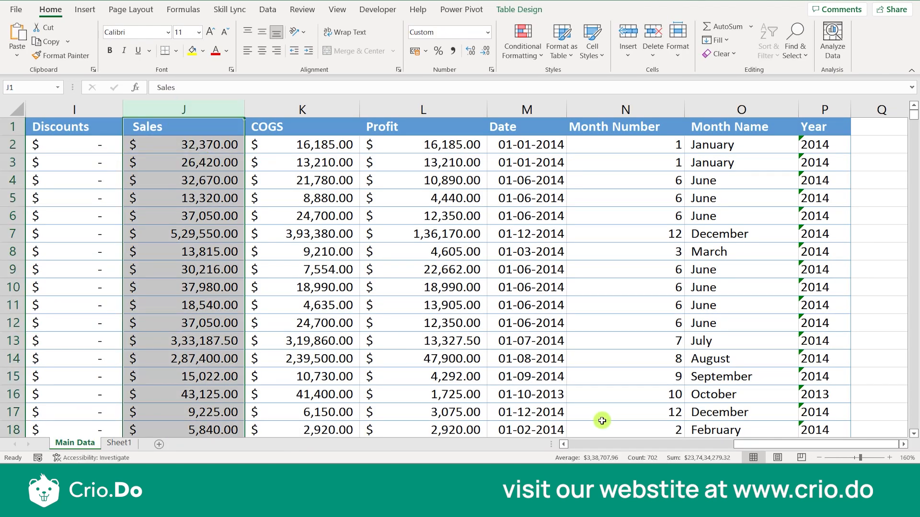
left_click(732, 216)
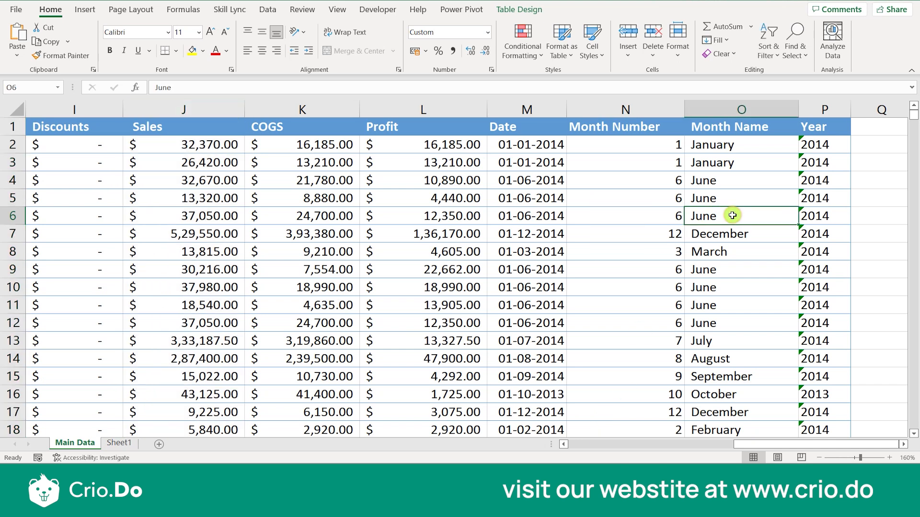
key("Left")
key("Home")
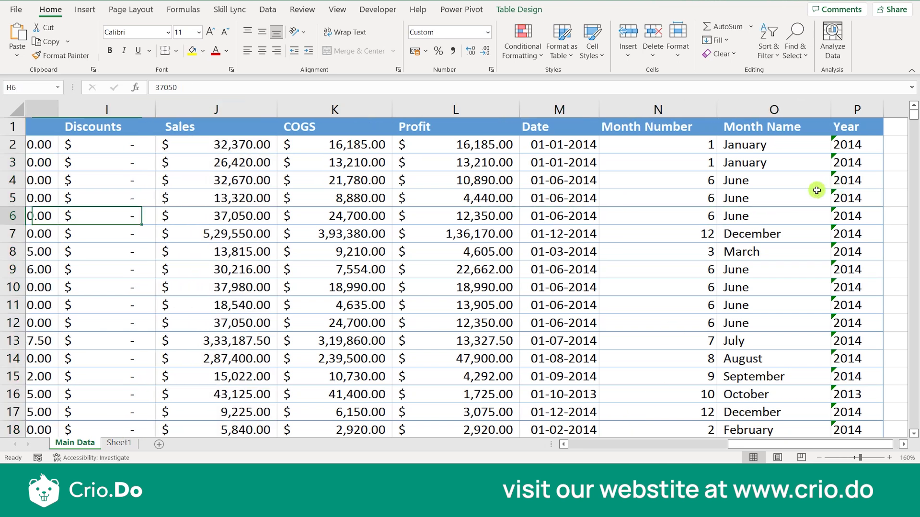
key("Right")
key("Right")
key("Right")
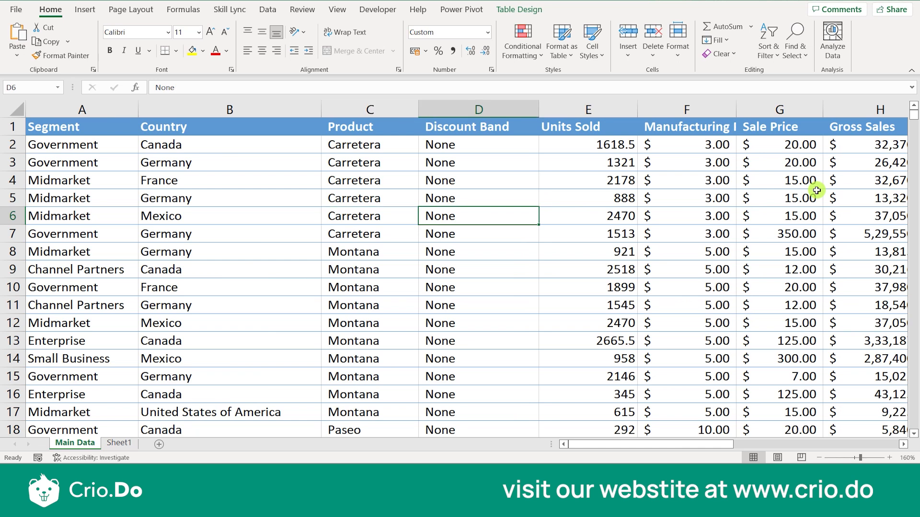
key("Right")
key("Right")
key("Right")
key("Right")
key("Right")
key("Right")
key("Right")
key("Right")
key("Right")
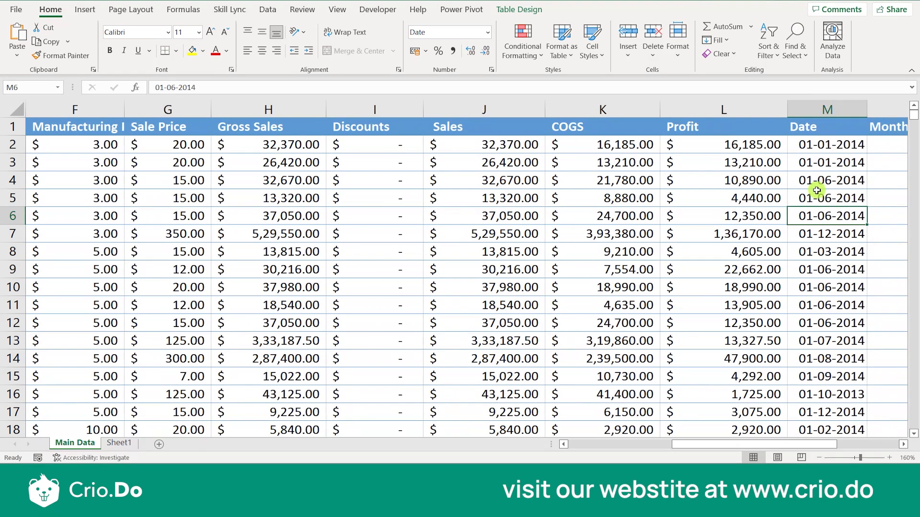
key("Left")
key("Left")
key("Left")
key("Left")
key("Left")
key("Left")
key("Left")
key("Left")
key("Left")
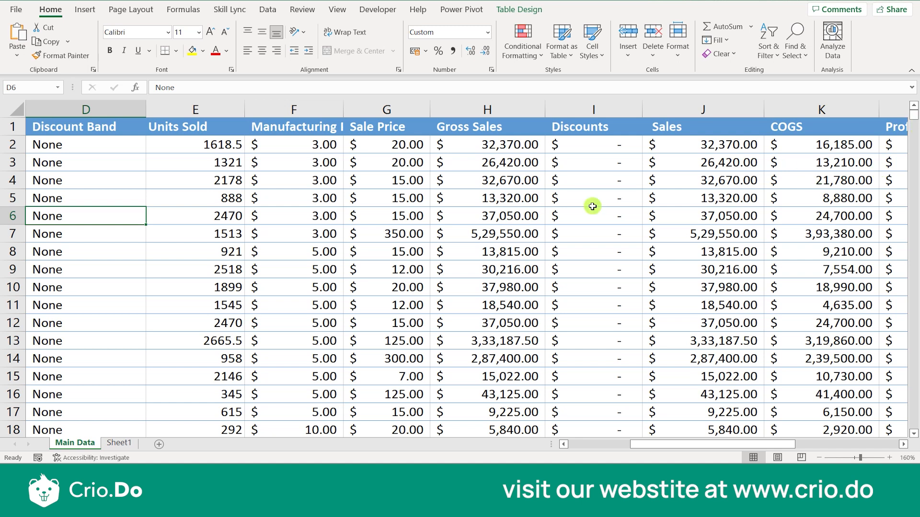
scroll(641, 289, "down", 20)
scroll(640, 287, "up", 12)
scroll(703, 154, "up", 1)
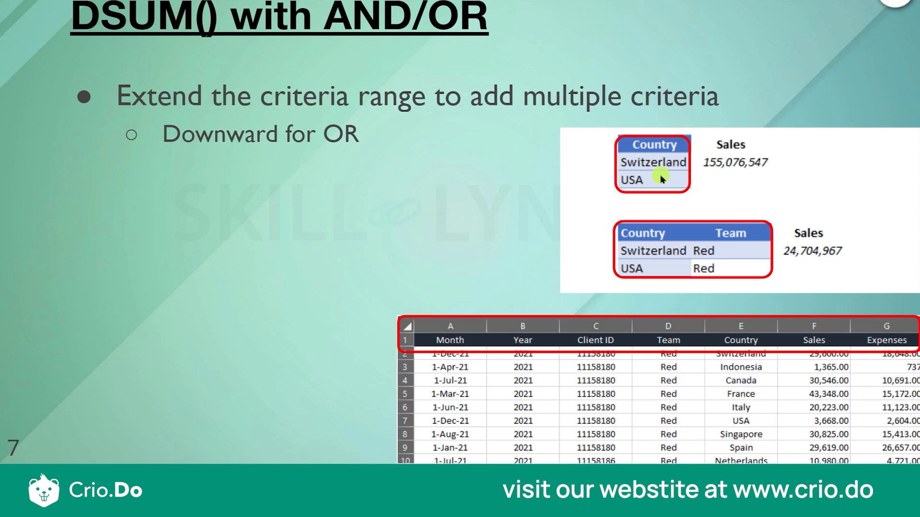
- Reveal the slide's 'Rightward for AND' point, then return to the Excel Orders sheet
key("Right")
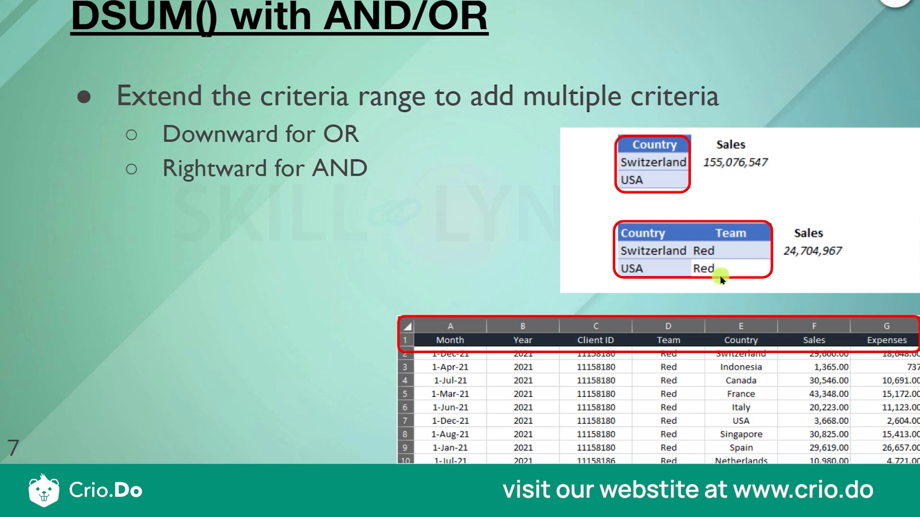
key("alt+Tab")
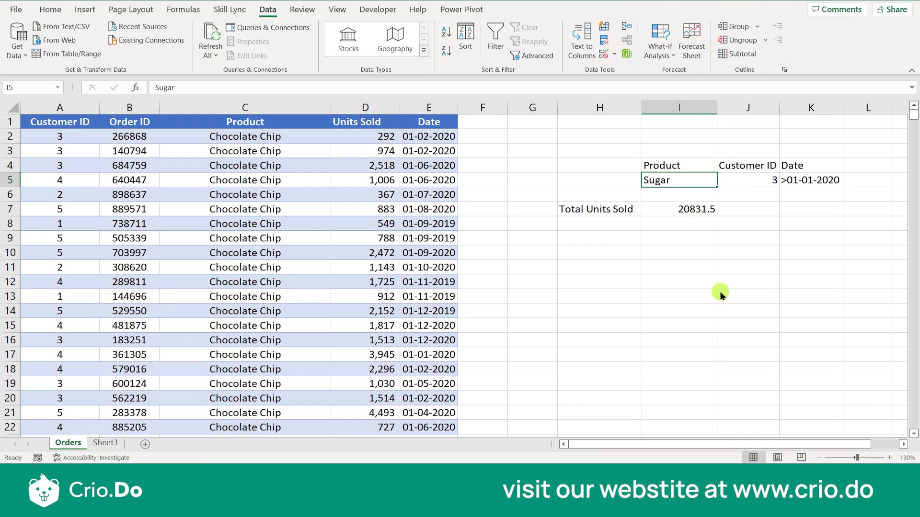
- Point out the current criteria Sugar, 3 and >01-01-2020 in range I4:K5
left_click(721, 210)
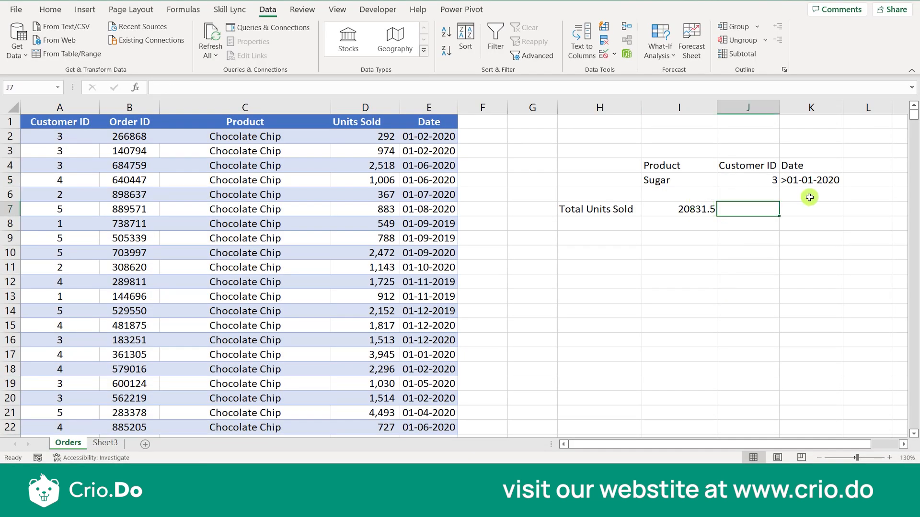
left_click(672, 183)
left_click(754, 185)
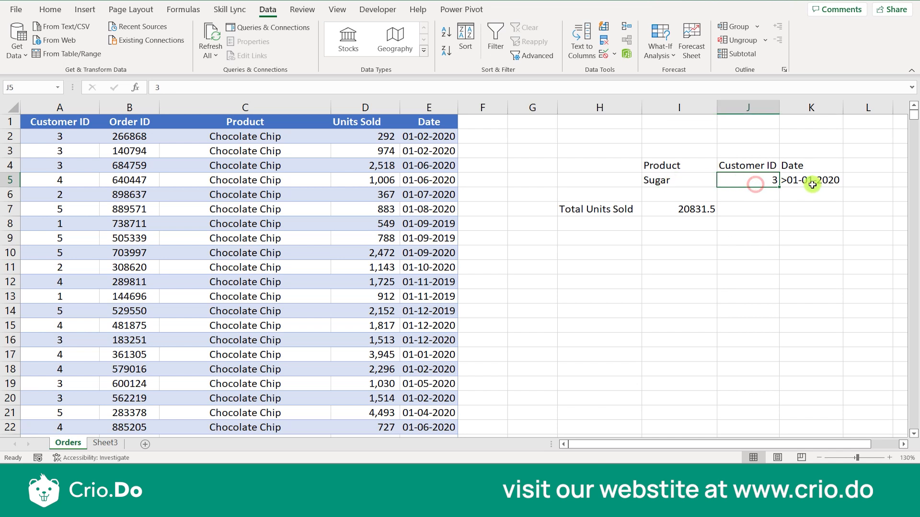
left_click(807, 185)
left_click(708, 185)
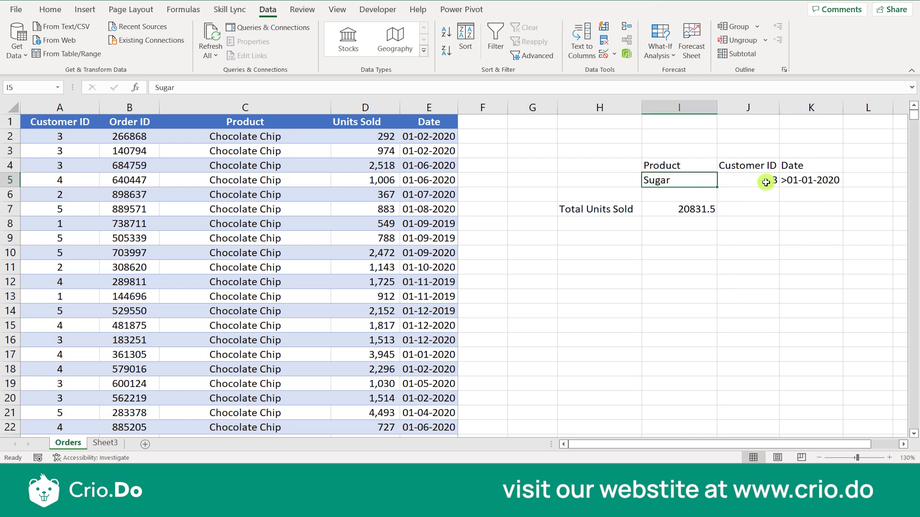
left_click(588, 178)
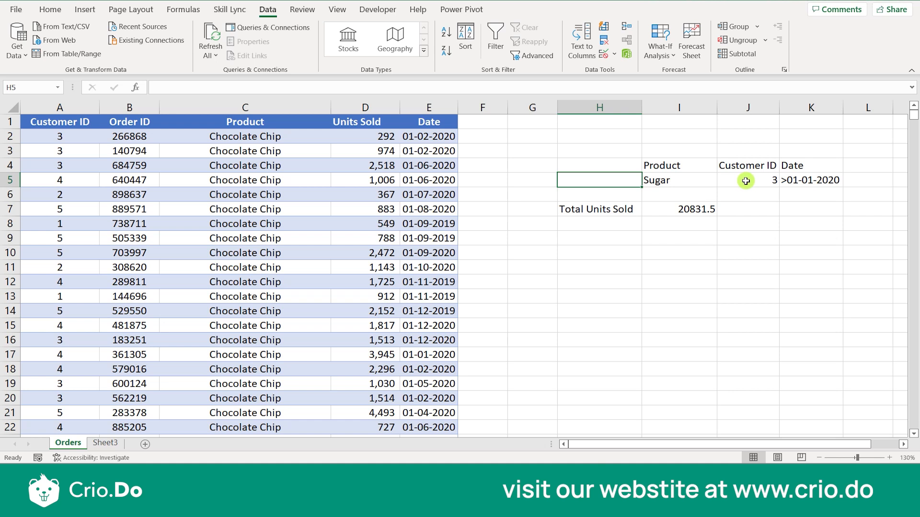
left_click_drag(652, 161, 813, 172)
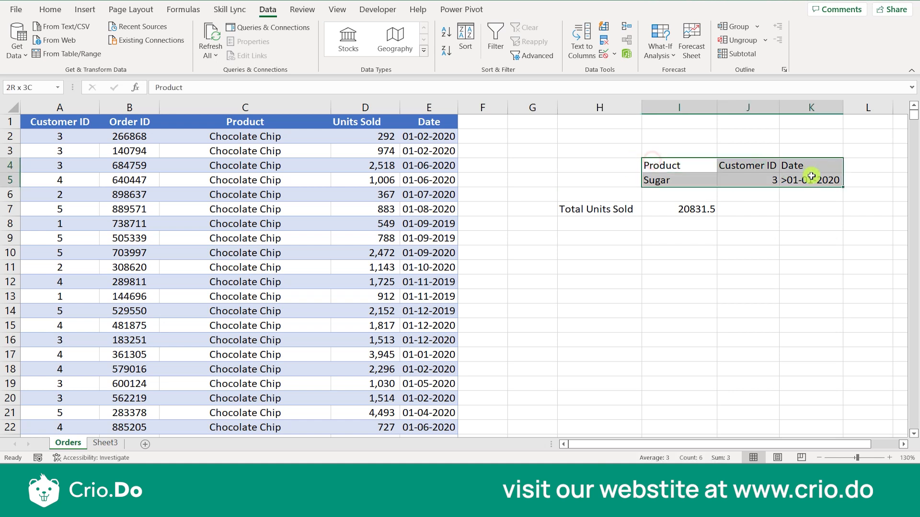
left_click(755, 174)
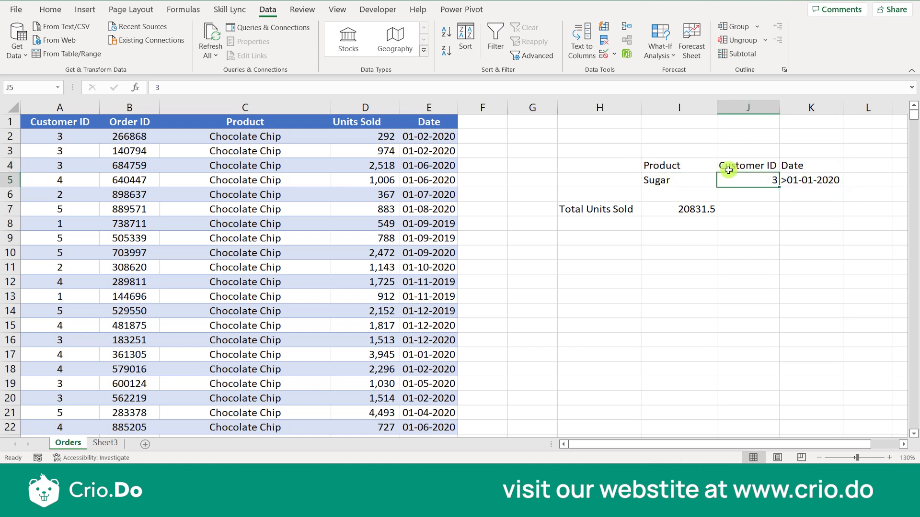
- Select the 'Chocolate Chip' text in the Orders table to copy, then go to I6
double_click(286, 160)
left_click_drag(238, 168, 194, 165)
key("ctrl+c")
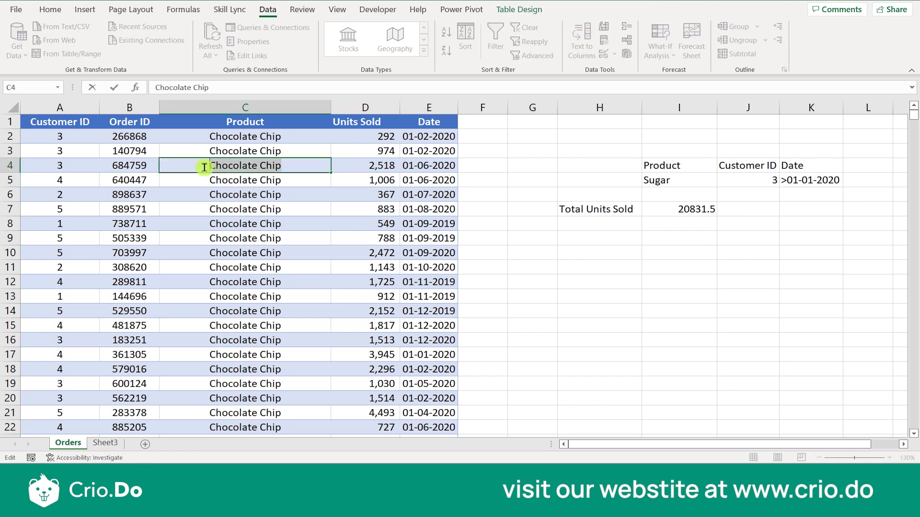
left_click(658, 198)
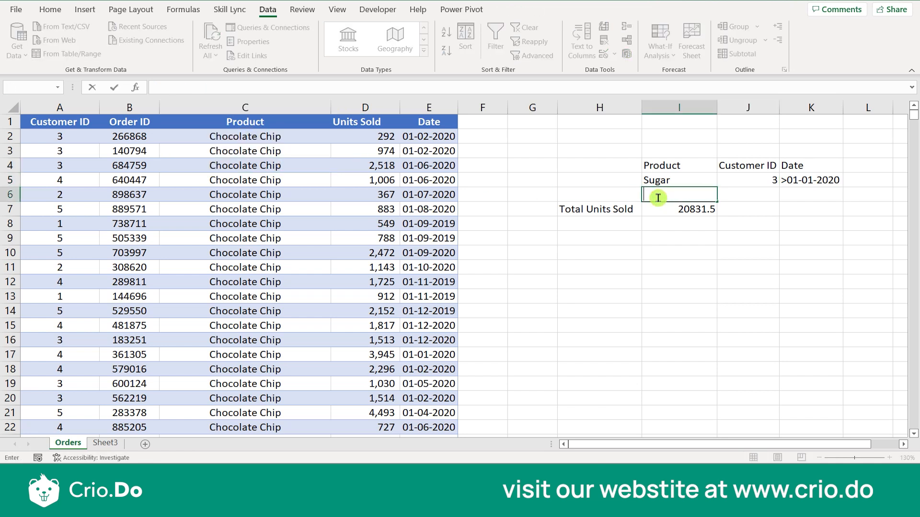
- Fill the new criteria row with Chocolate Chip, Customer ID 3 and >01-01-2020
key("ctrl+v")
left_click(786, 230)
left_click(739, 200)
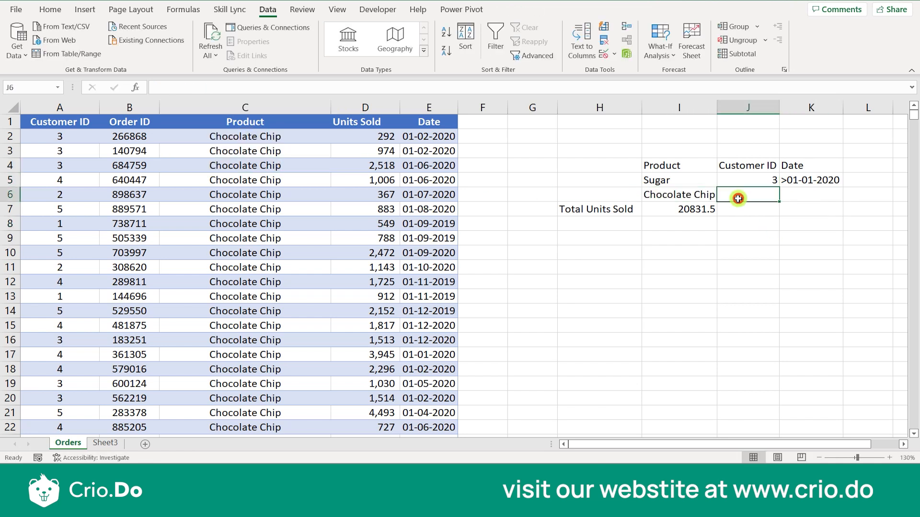
type("3")
left_click(813, 226)
left_click(814, 196)
left_click(806, 180)
key("ctrl+c")
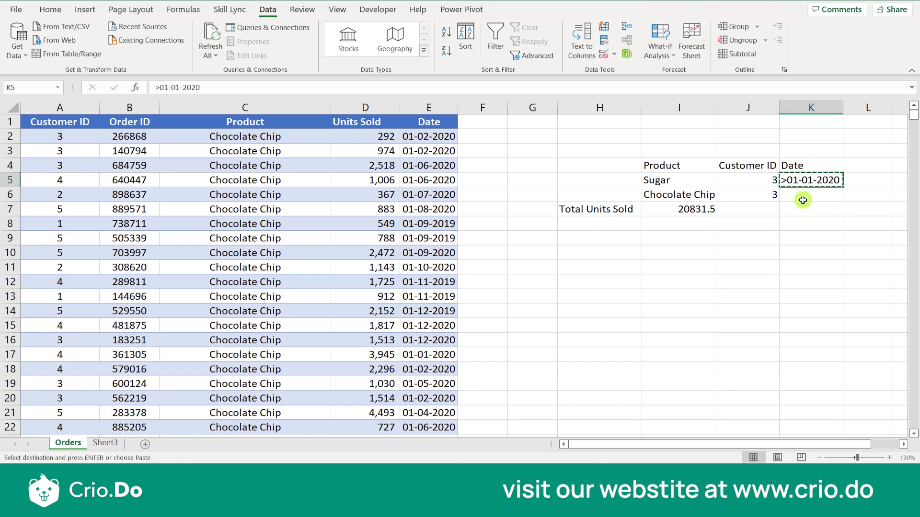
left_click(803, 200)
key("ctrl+v")
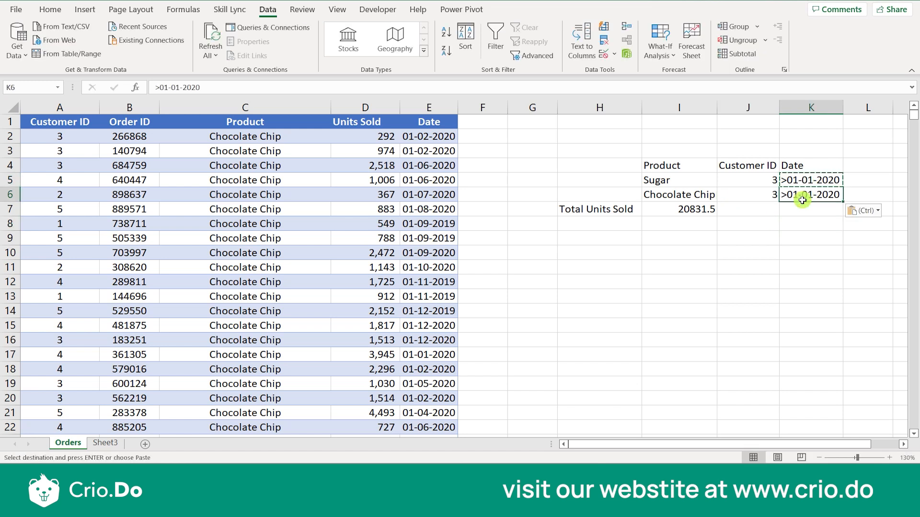
- Extend I7's DSUM criteria range to I4:K6 to include the new row
left_click(680, 209)
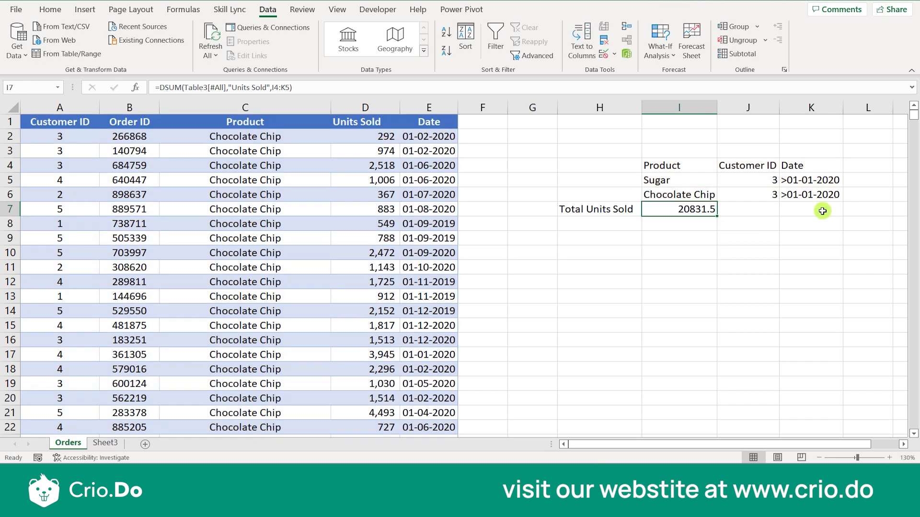
left_click(704, 210)
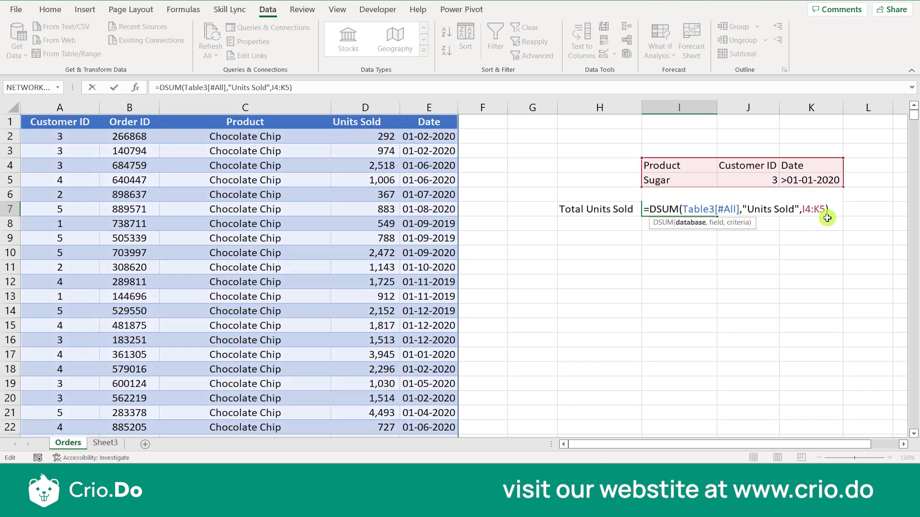
key("BackSpace")
key("BackSpace")
key("BackSpace")
key("BackSpace")
key("BackSpace")
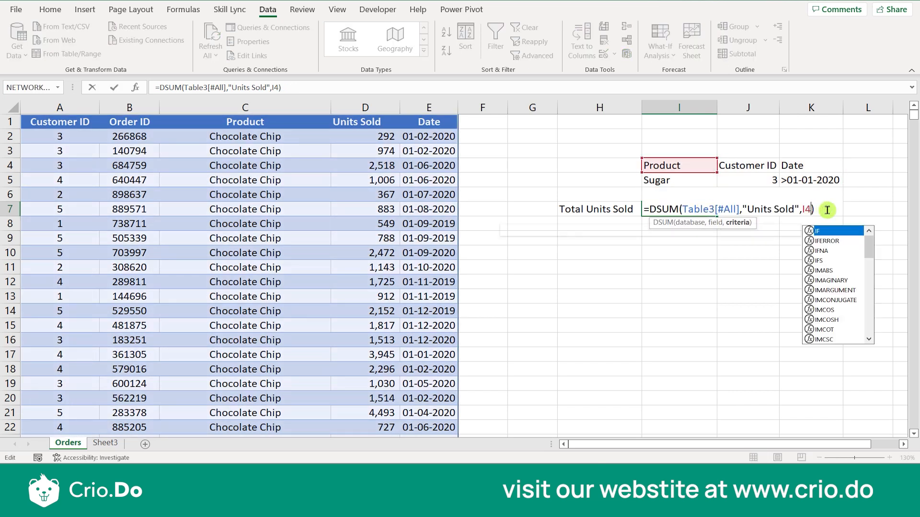
left_click_drag(665, 163, 812, 188)
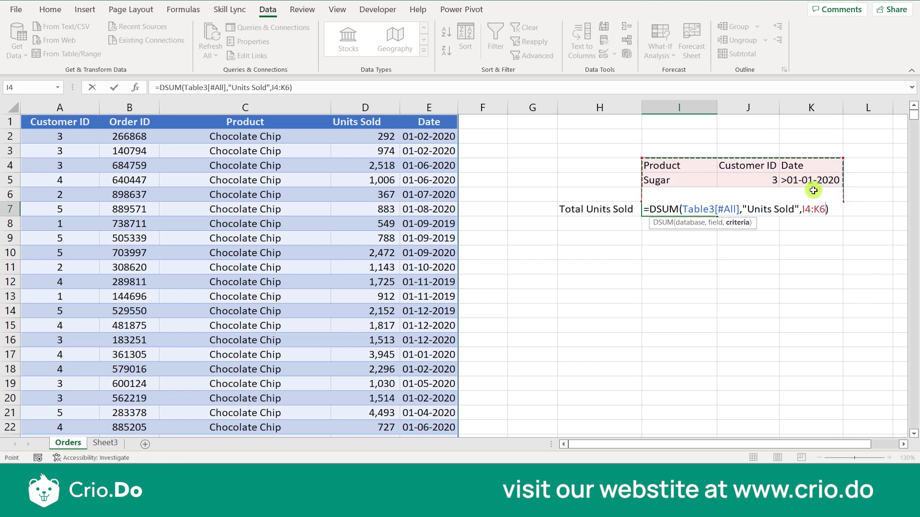
key("Return")
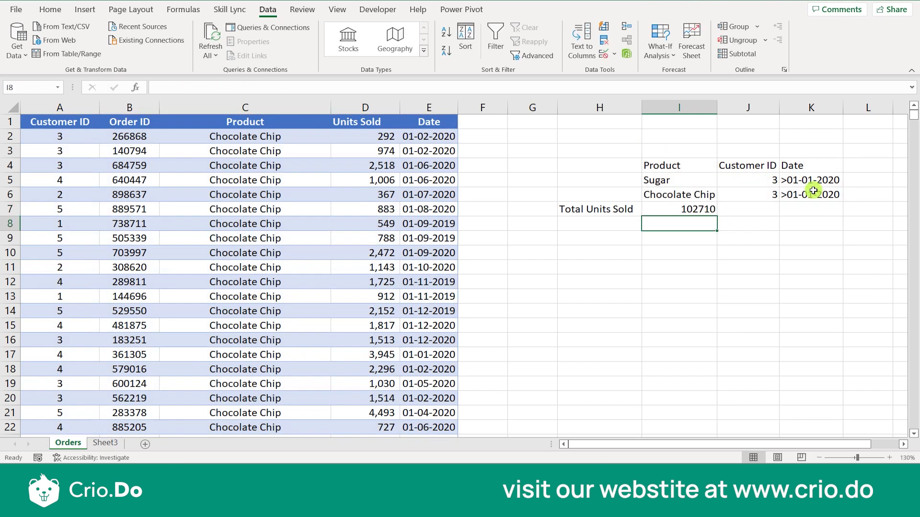
left_click(692, 208)
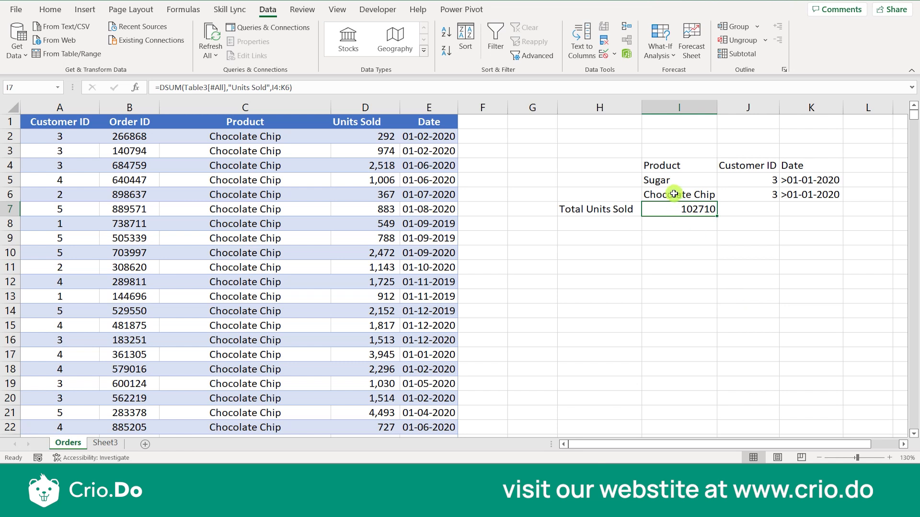
- Label the Sugar criteria row AND and the Chocolate Chip row OR in column H
left_click_drag(673, 178, 809, 178)
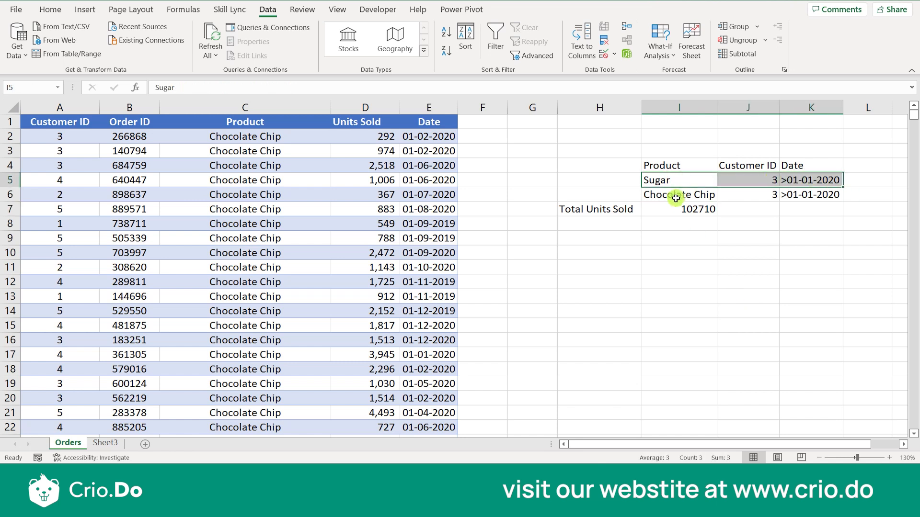
left_click_drag(676, 196, 805, 191)
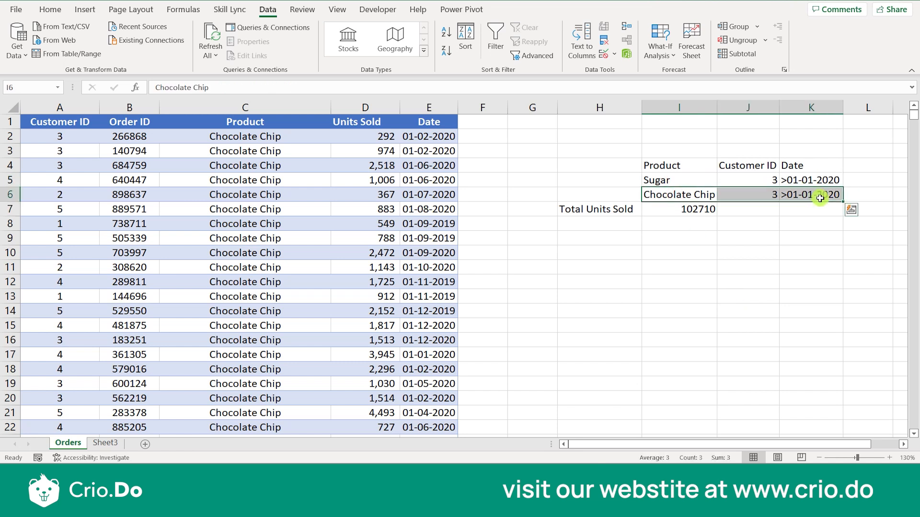
left_click(584, 179)
type("And")
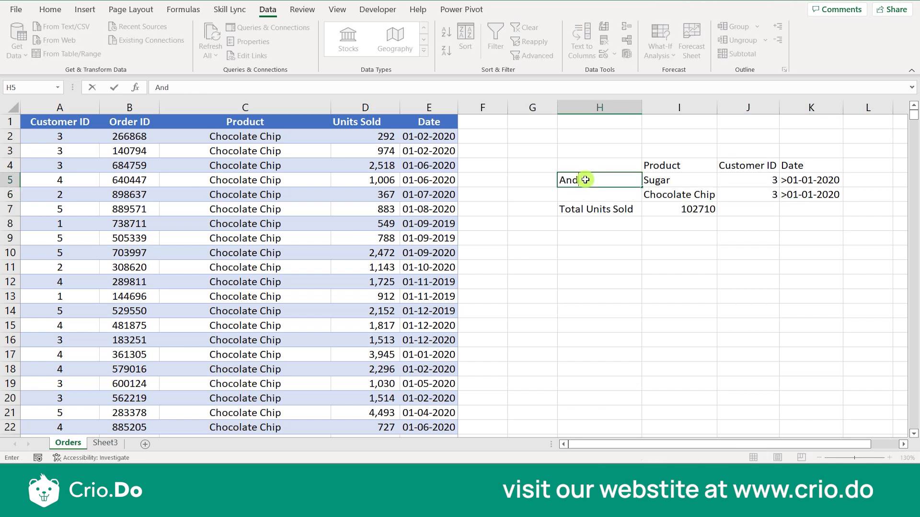
key("Return")
type("OR")
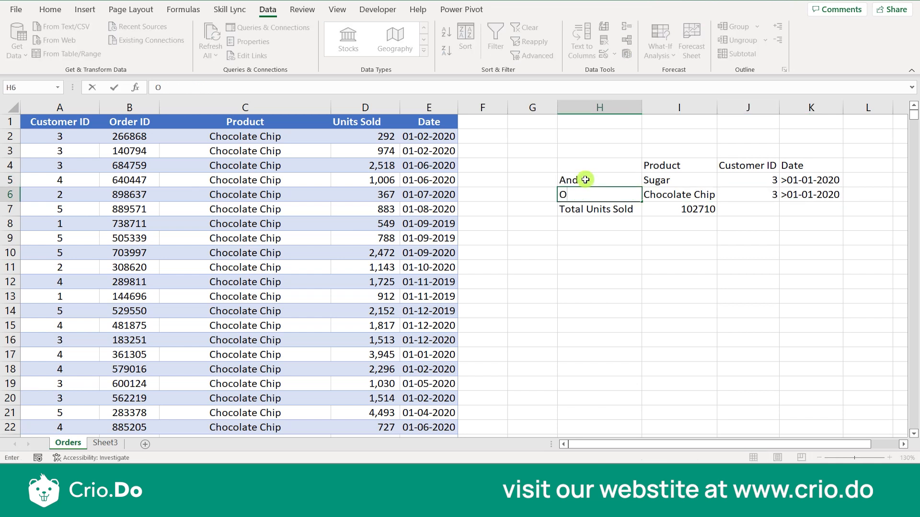
double_click(585, 180)
key("BackSpace")
key("BackSpace")
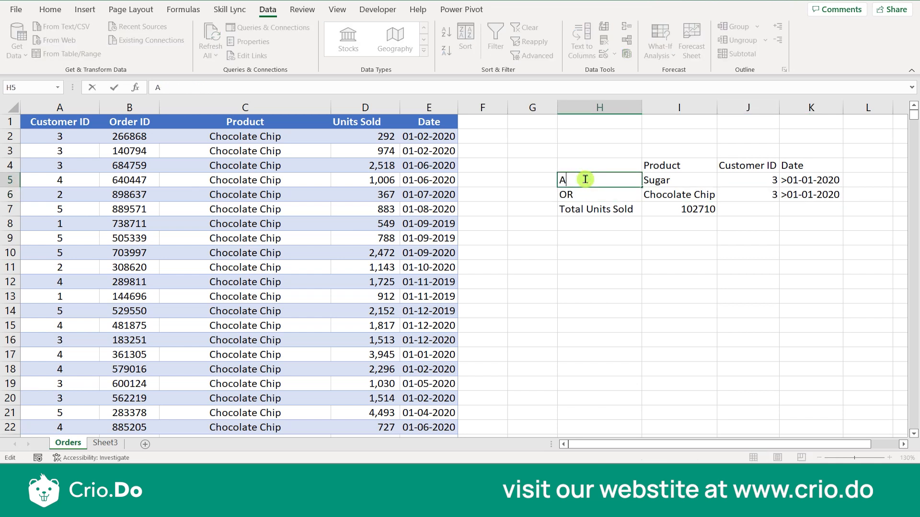
type("ND")
left_click(654, 275)
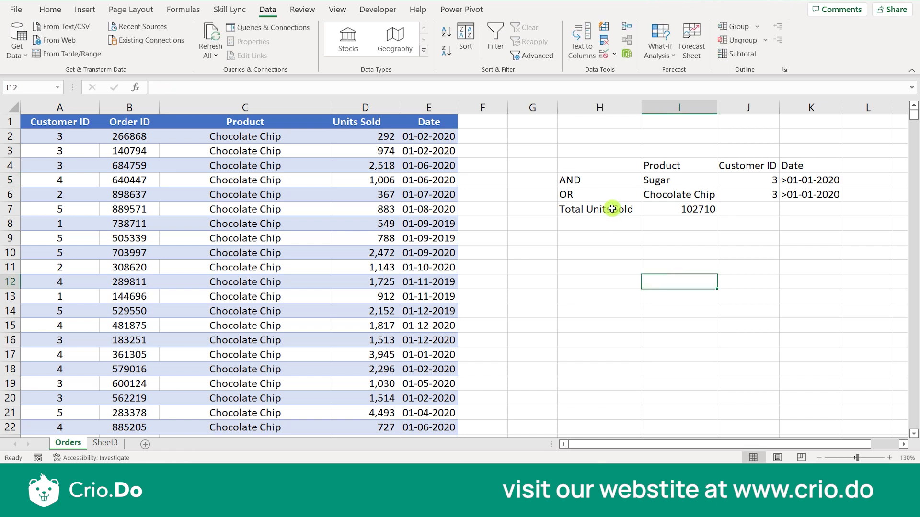
- Move the Total Units Sold label and result down to row 12
left_click_drag(612, 210, 677, 214)
key("ctrl+c")
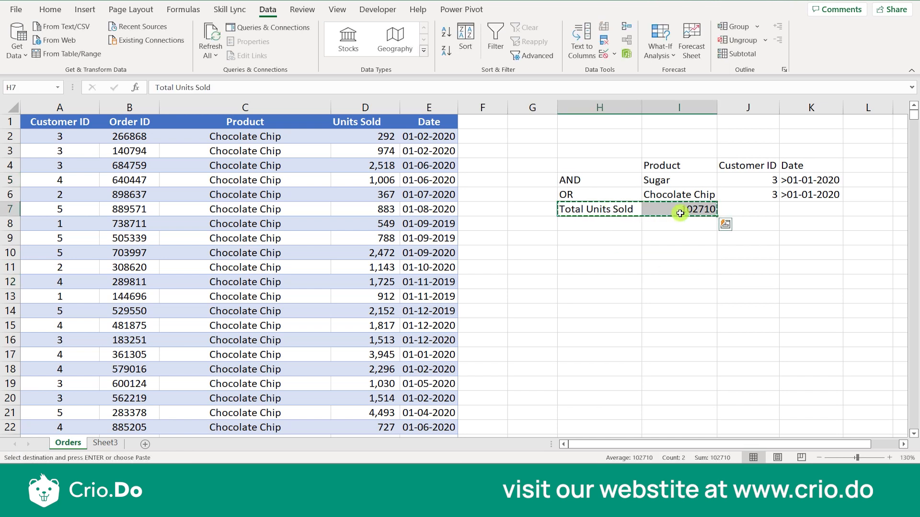
key("Down")
key("Down")
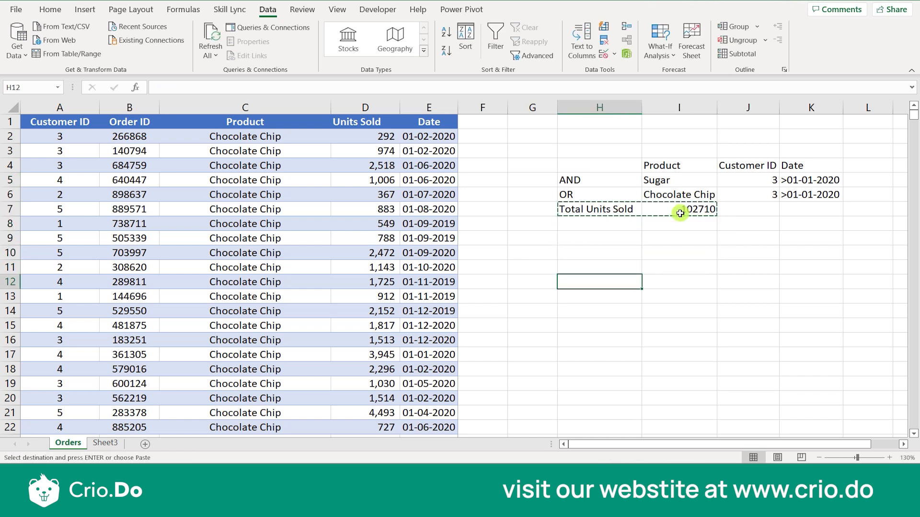
key("Return")
left_click(678, 281)
left_click(651, 226)
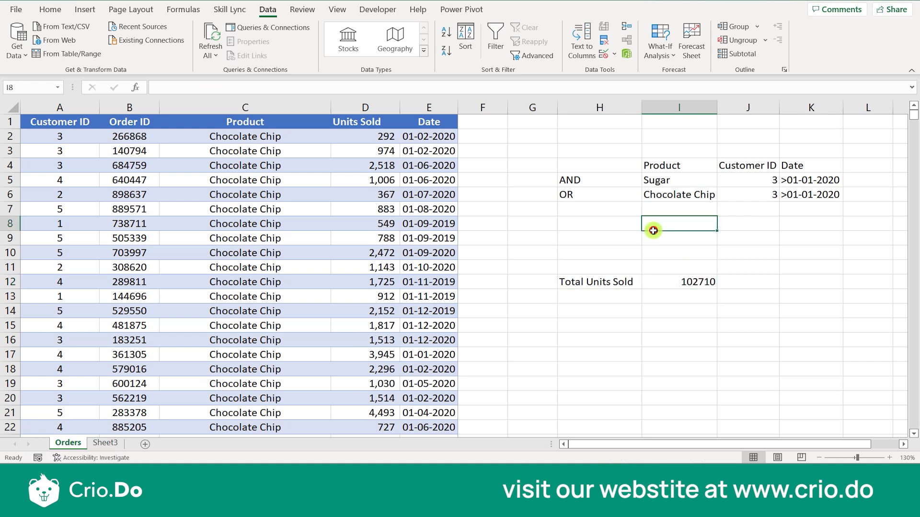
left_click_drag(601, 208, 631, 215)
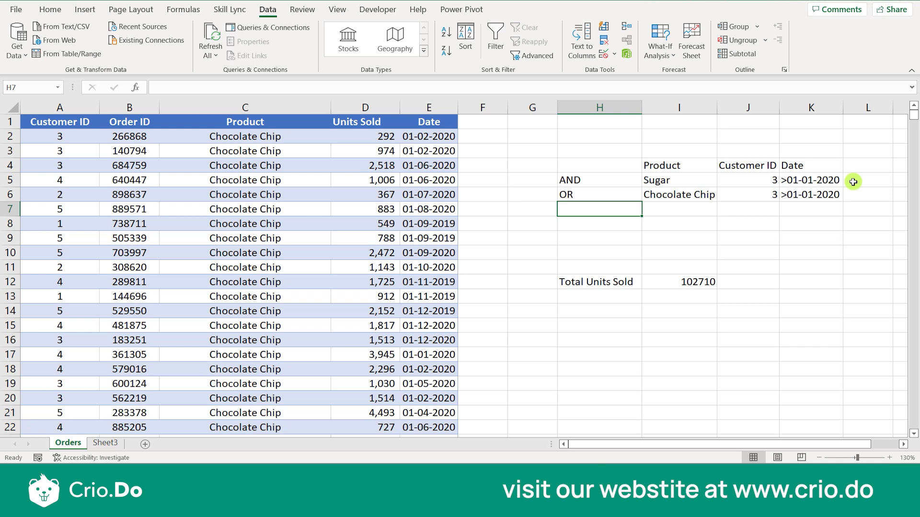
left_click(307, 122)
left_click(494, 48)
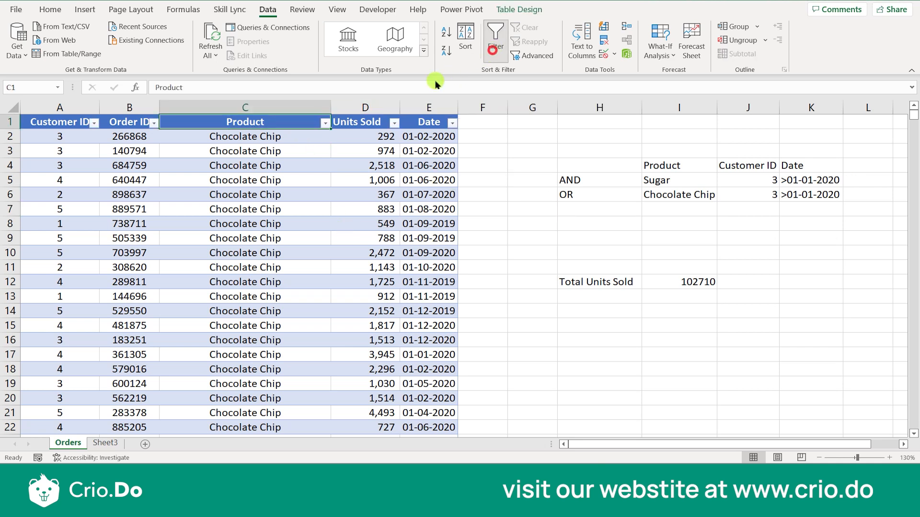
left_click(325, 125)
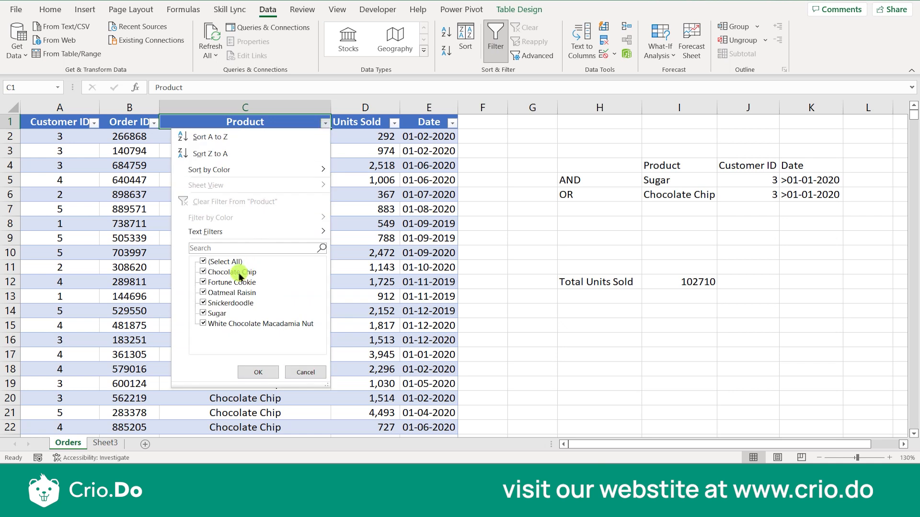
left_click(204, 262)
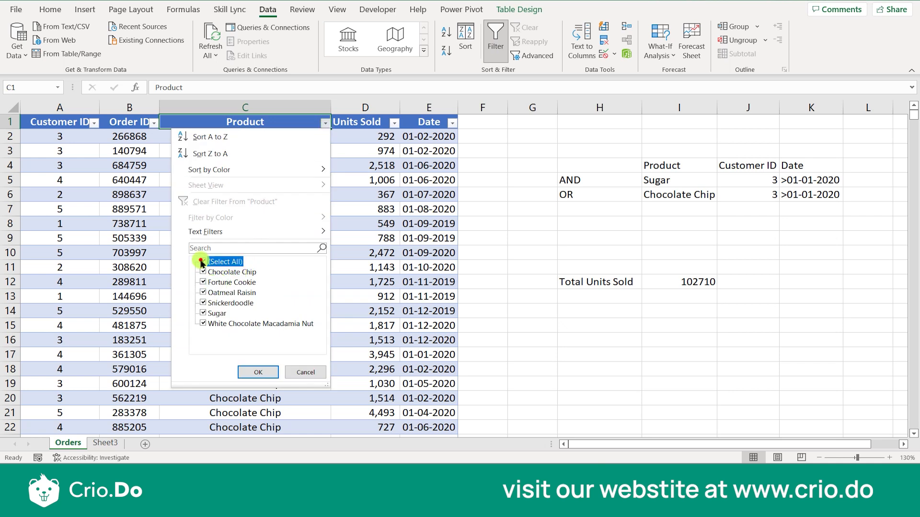
left_click(205, 282)
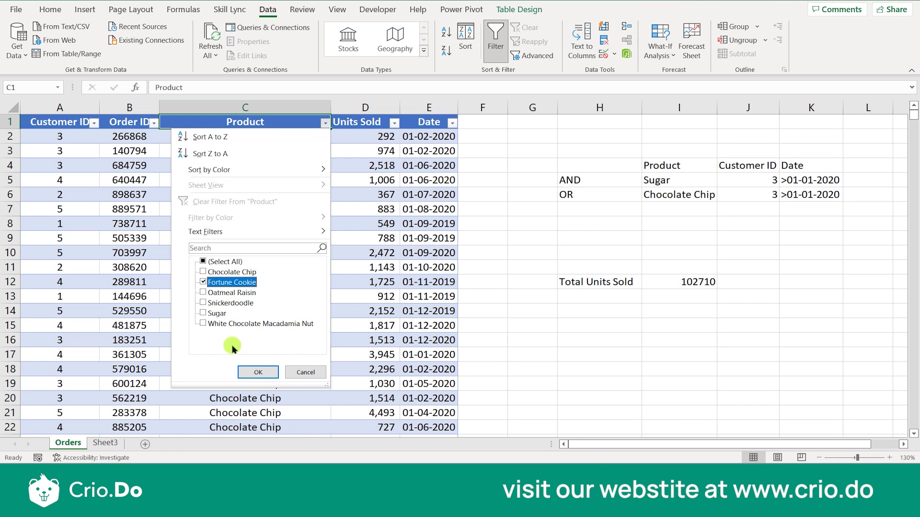
left_click(243, 373)
double_click(309, 133)
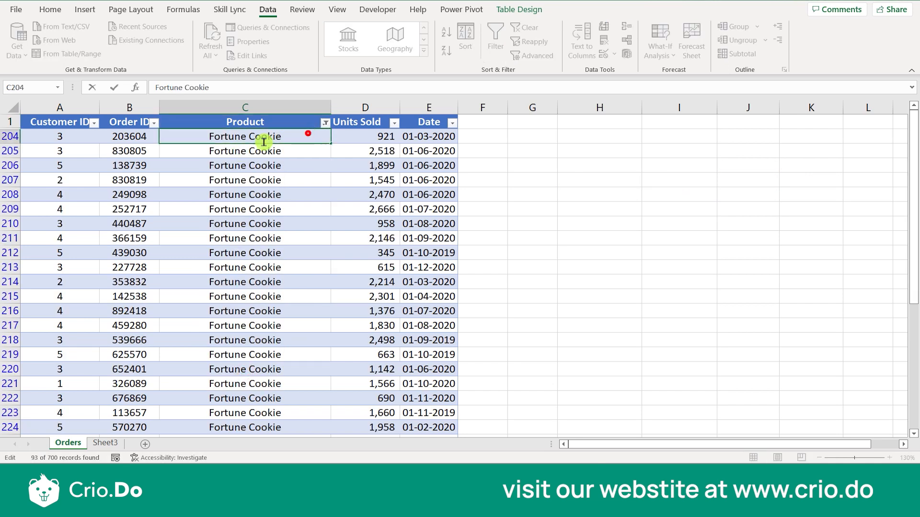
left_click_drag(189, 144, 283, 133)
left_click(283, 122)
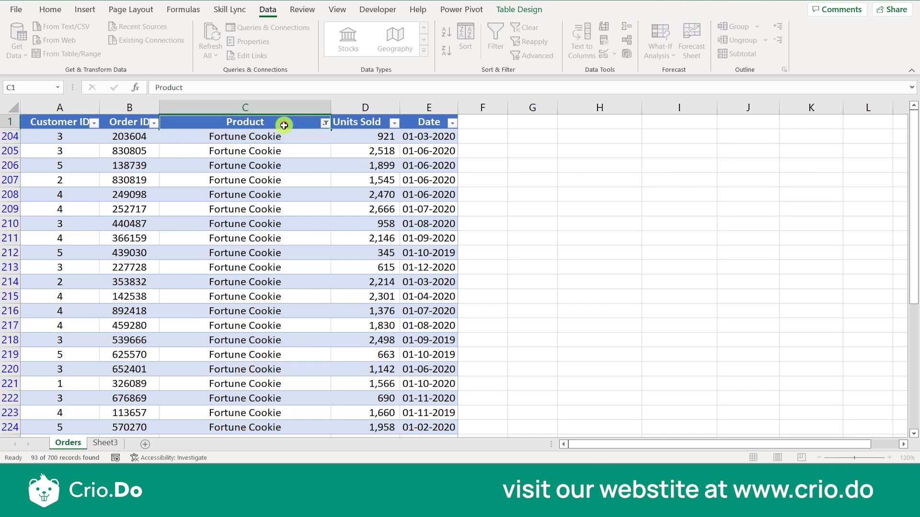
left_click(496, 38)
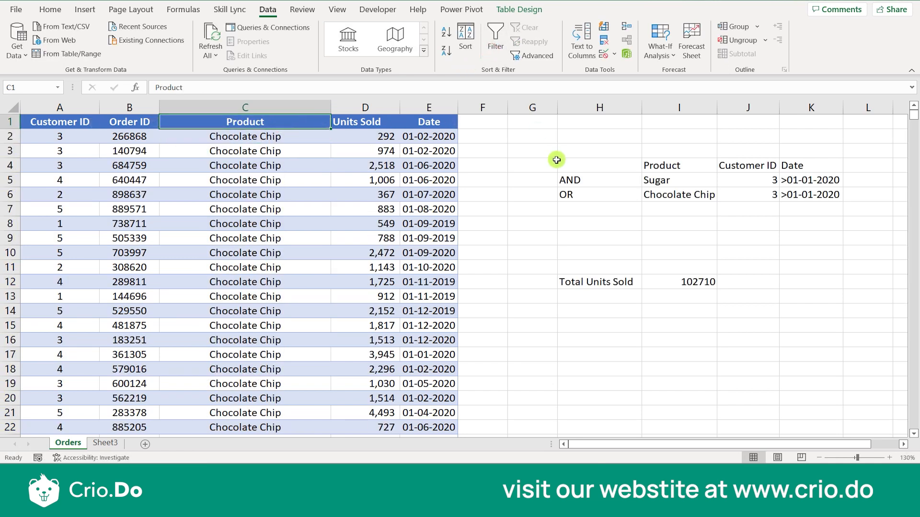
- Paste 'Fortune Cookie' into I7 as a third product criterion
double_click(668, 209)
double_click(668, 210)
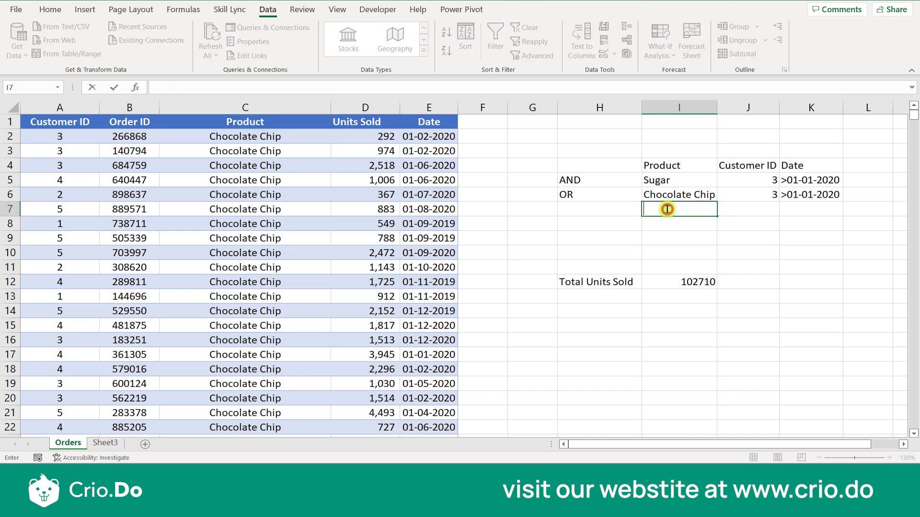
key("ctrl+v")
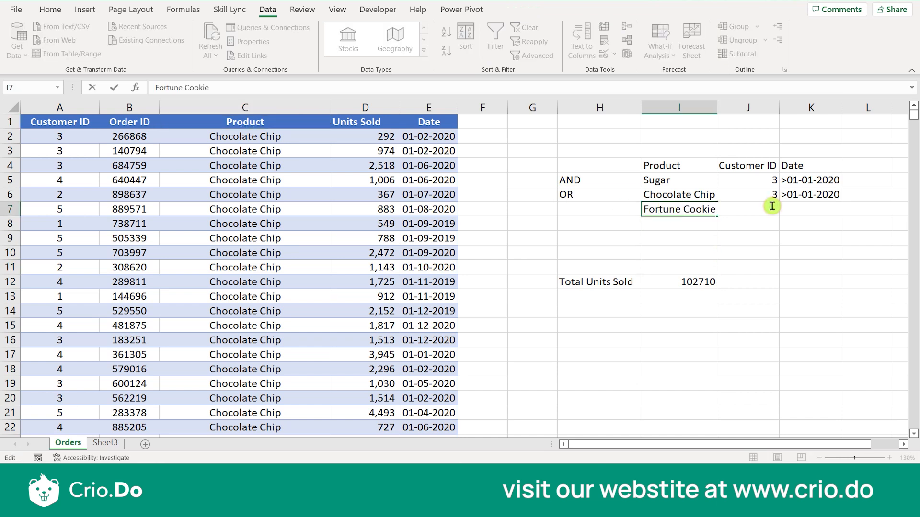
left_click(752, 234)
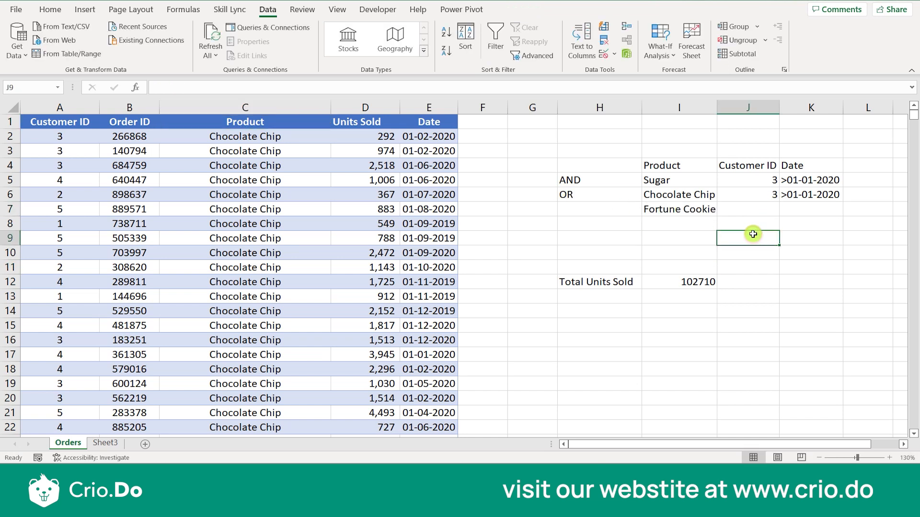
- Set the Customer ID criteria to 1, 2 and 3 in J5:J7
left_click(756, 209)
left_click(763, 185)
type("1")
key("Return")
key("Return")
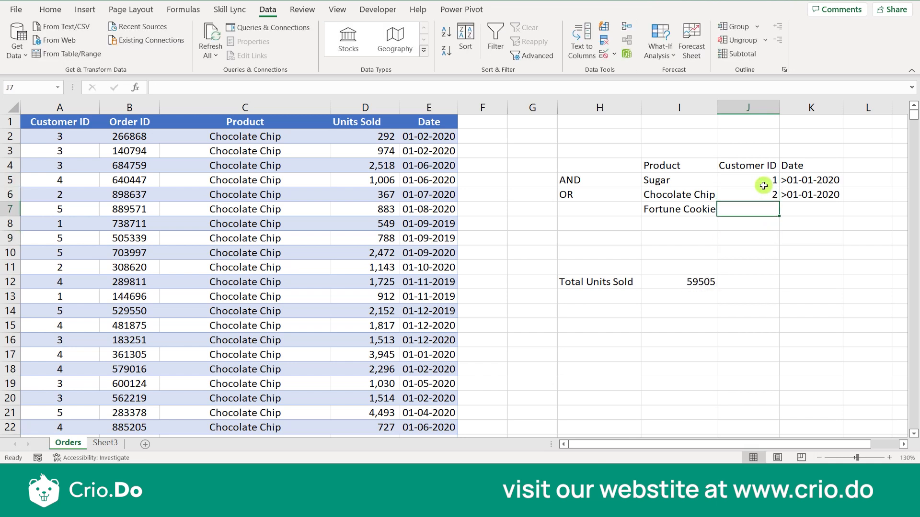
key("Tab")
key("Up")
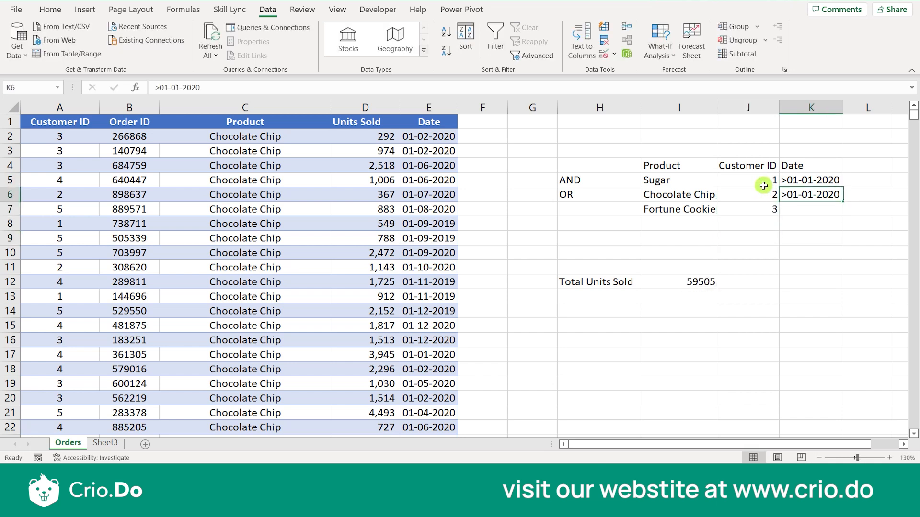
- Delete the Date criteria column K
left_click(813, 107)
right_click(813, 107)
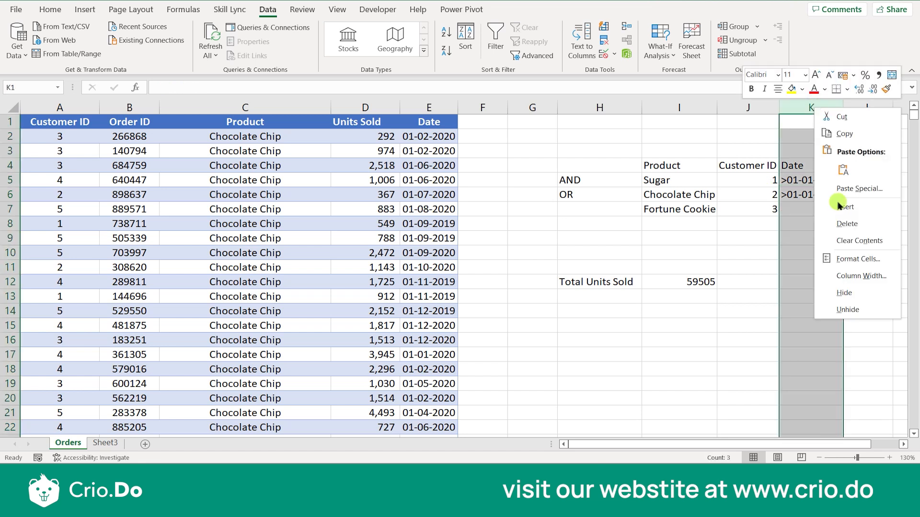
left_click(788, 221)
left_click(769, 236)
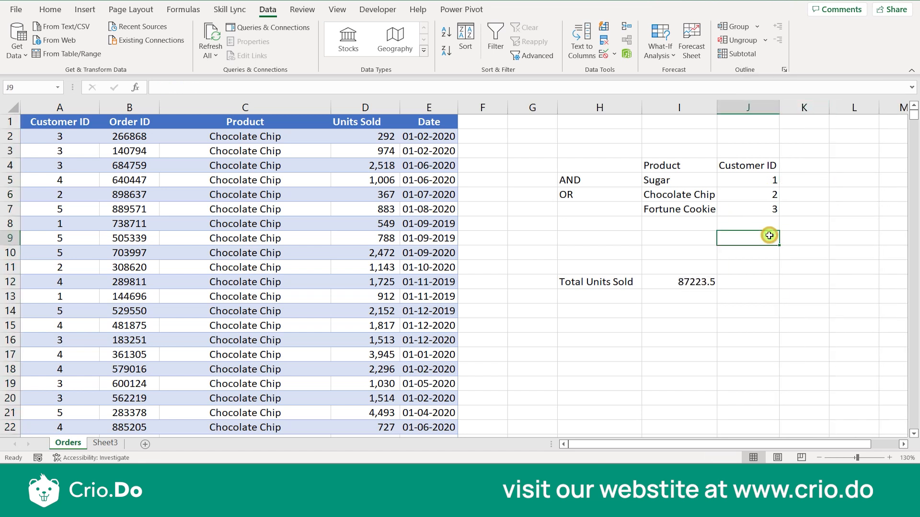
- Change I12's DSUM criteria range to I4:J7 so Total Units Sold reads 130186
left_click(698, 286)
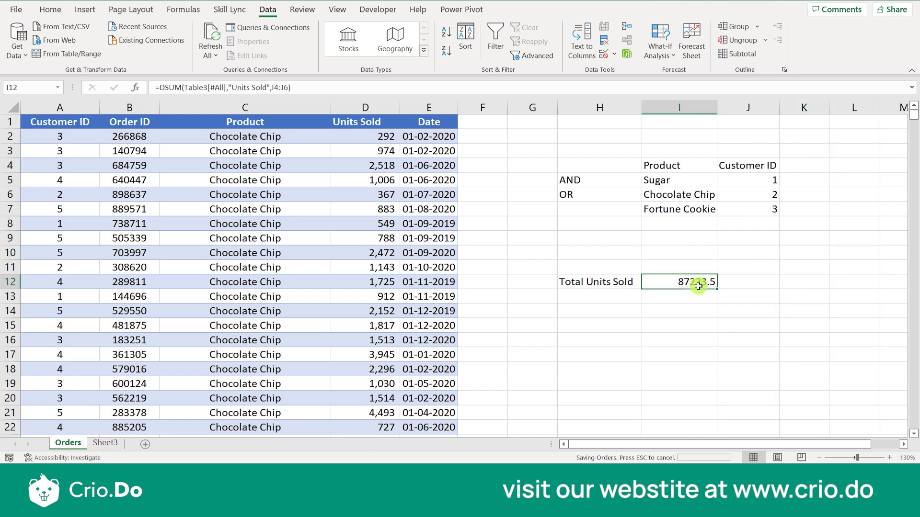
double_click(694, 278)
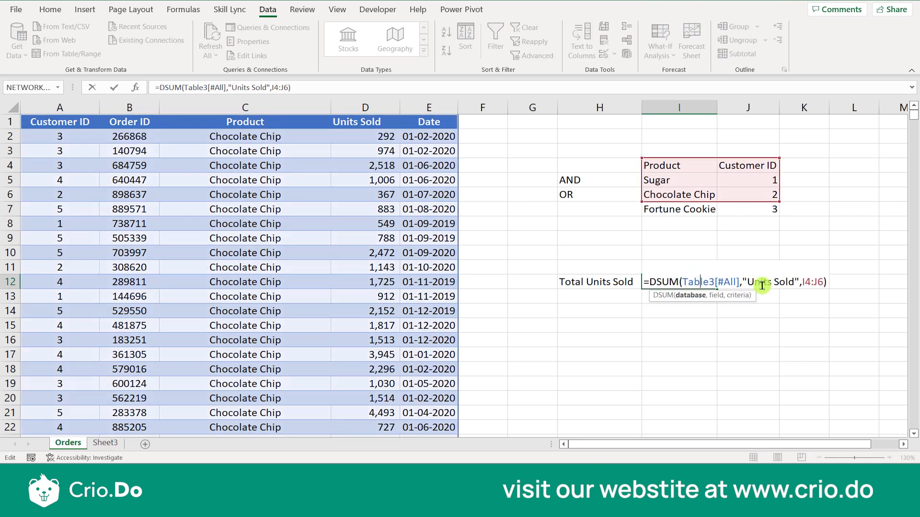
left_click(822, 281)
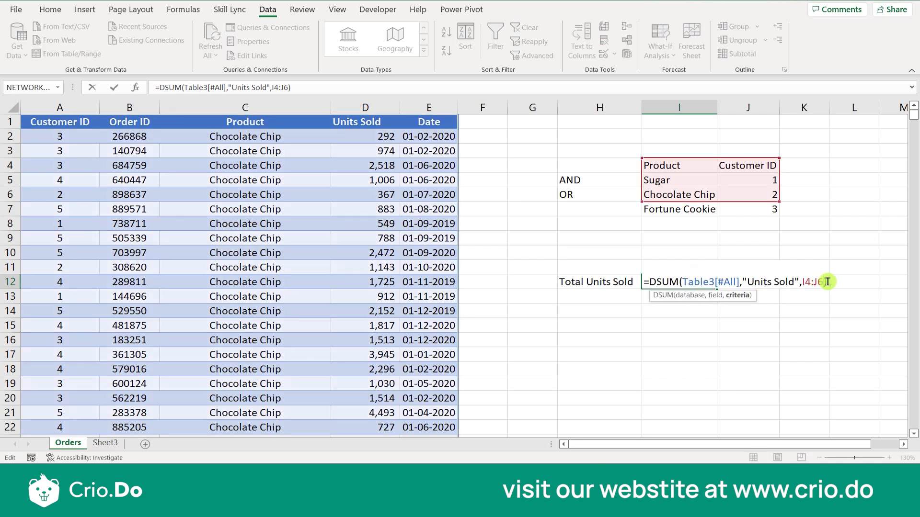
key("BackSpace")
key("BackSpace")
key("BackSpace")
key("BackSpace")
key("BackSpace")
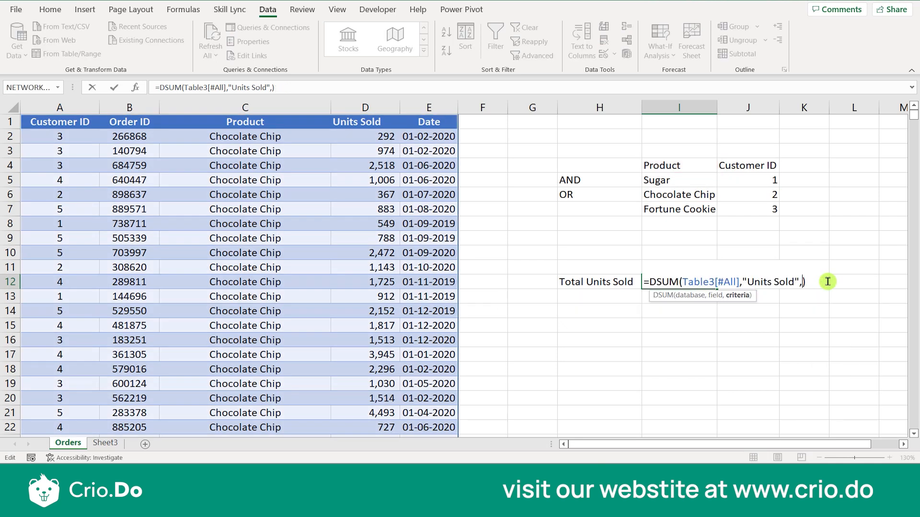
left_click_drag(660, 162, 751, 209)
key("Return")
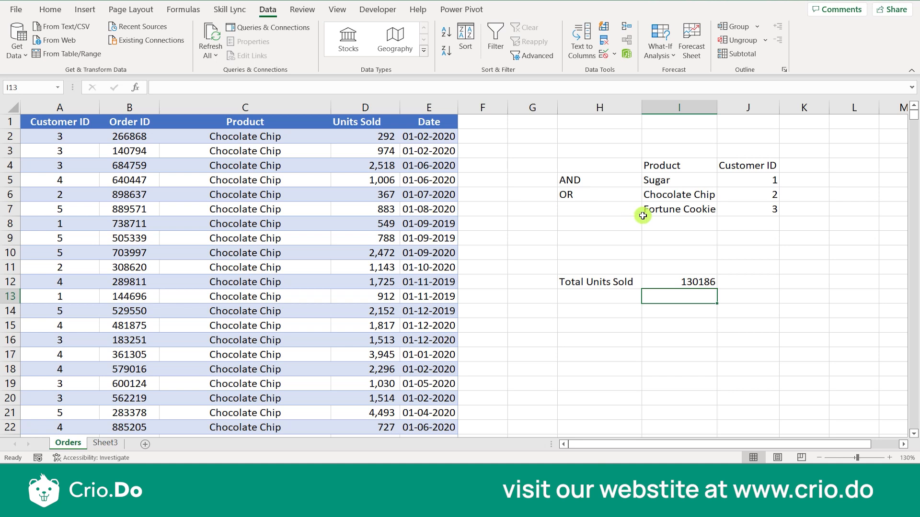
left_click(704, 180)
left_click(740, 181)
left_click(694, 182)
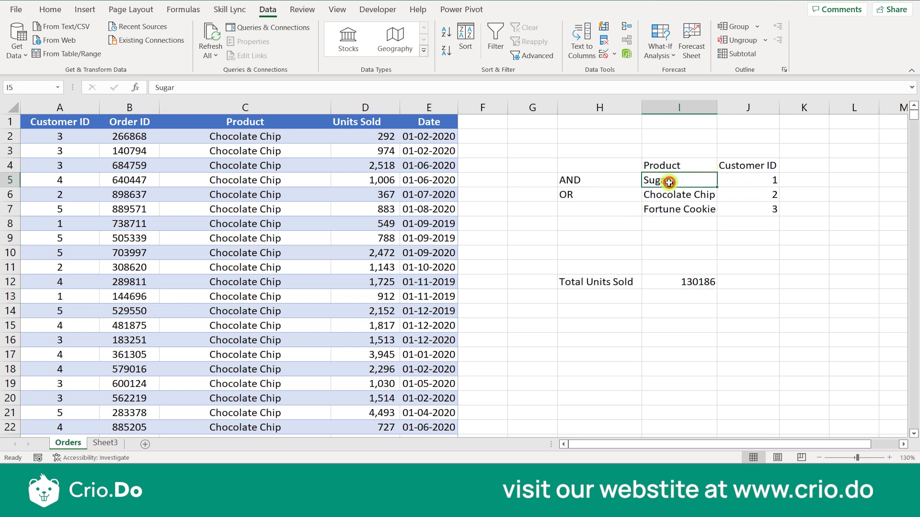
left_click(175, 125)
left_click(495, 41)
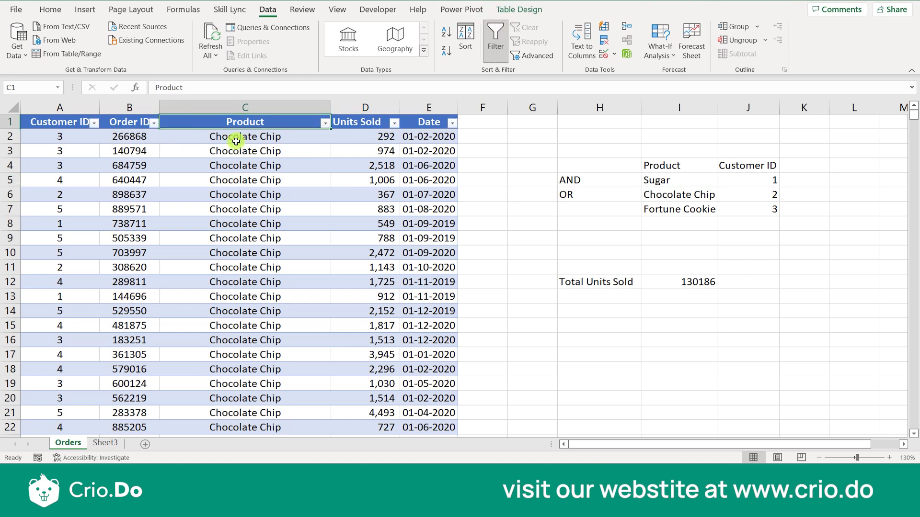
left_click(325, 123)
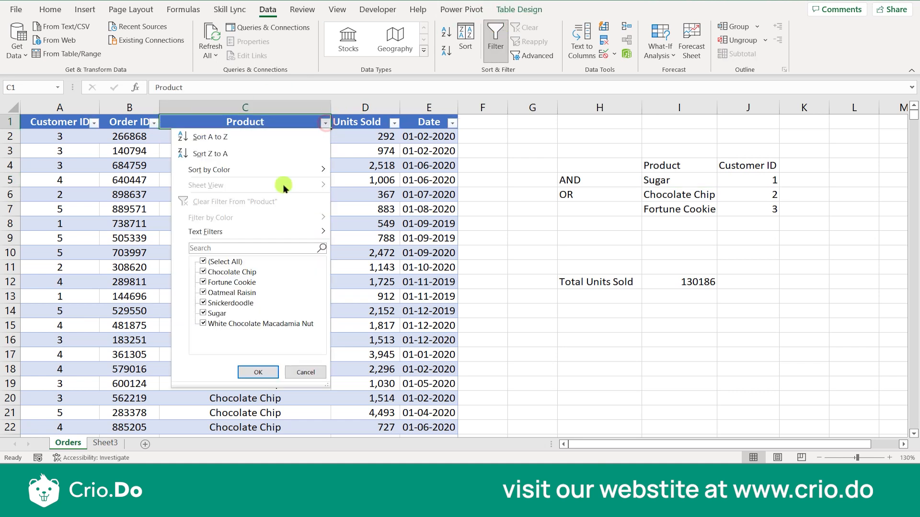
left_click(229, 261)
left_click(218, 312)
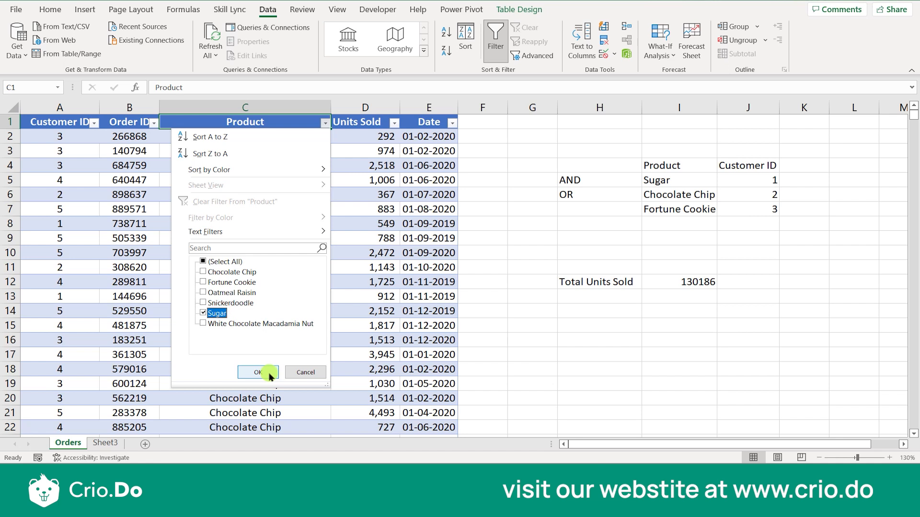
left_click(261, 373)
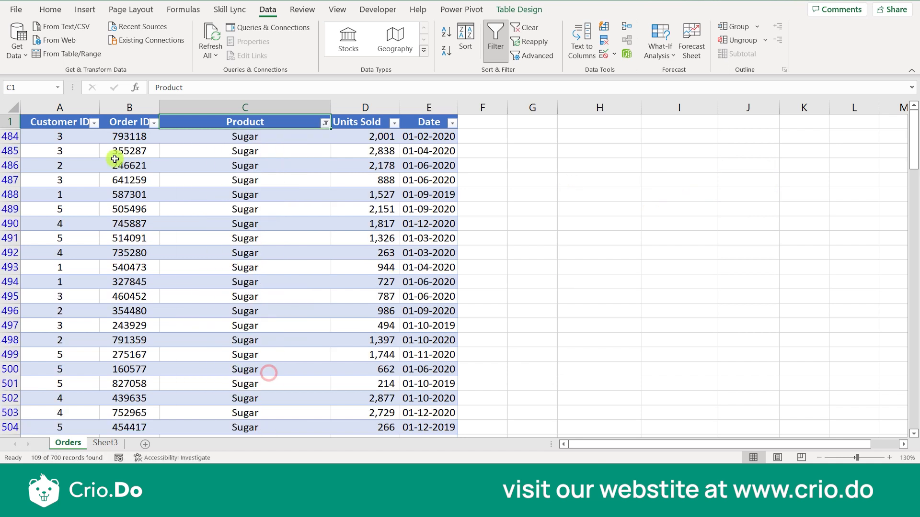
left_click(94, 123)
left_click(51, 262)
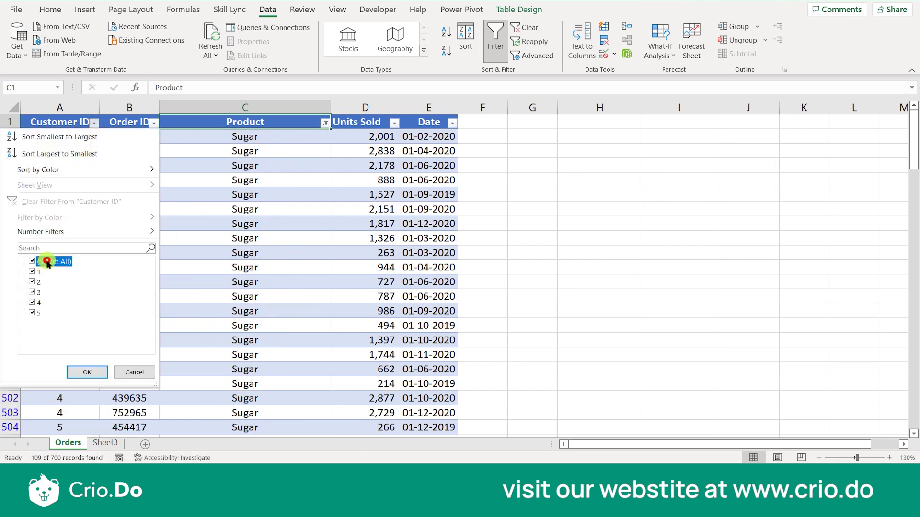
left_click(35, 272)
left_click(91, 378)
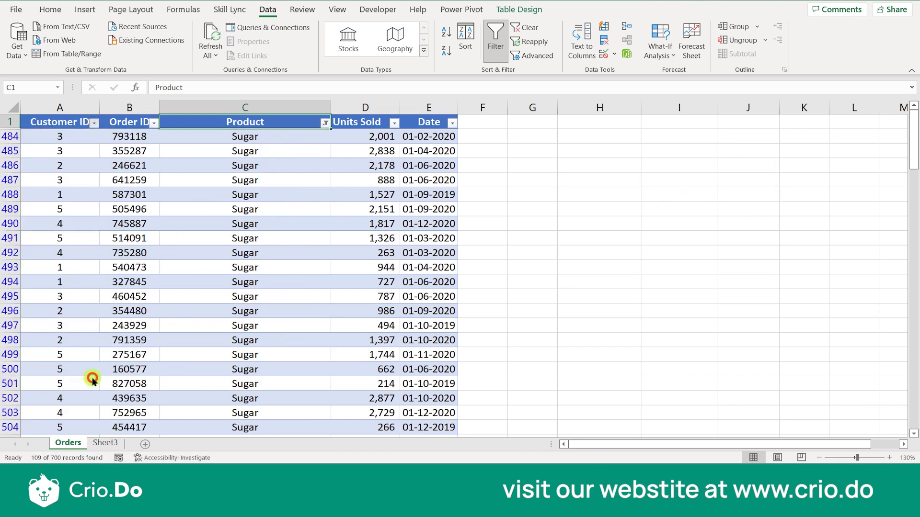
left_click(378, 110)
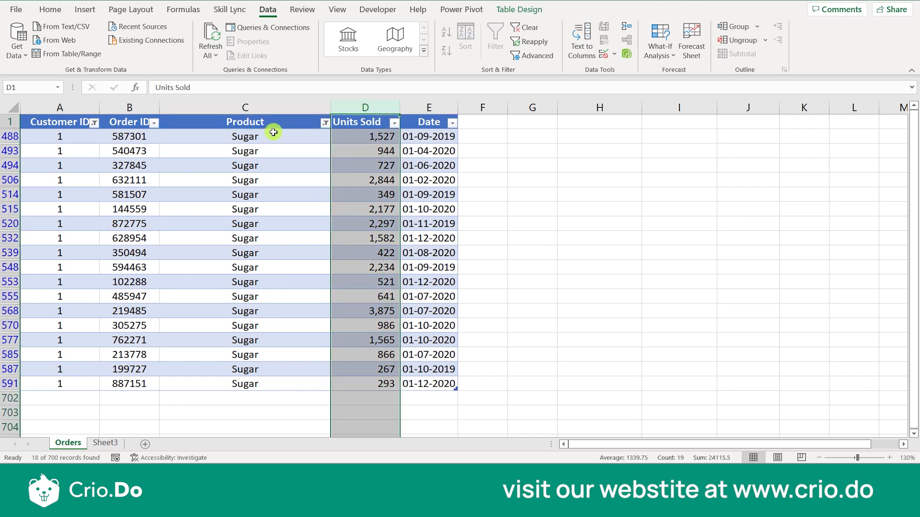
left_click(361, 121)
left_click(493, 54)
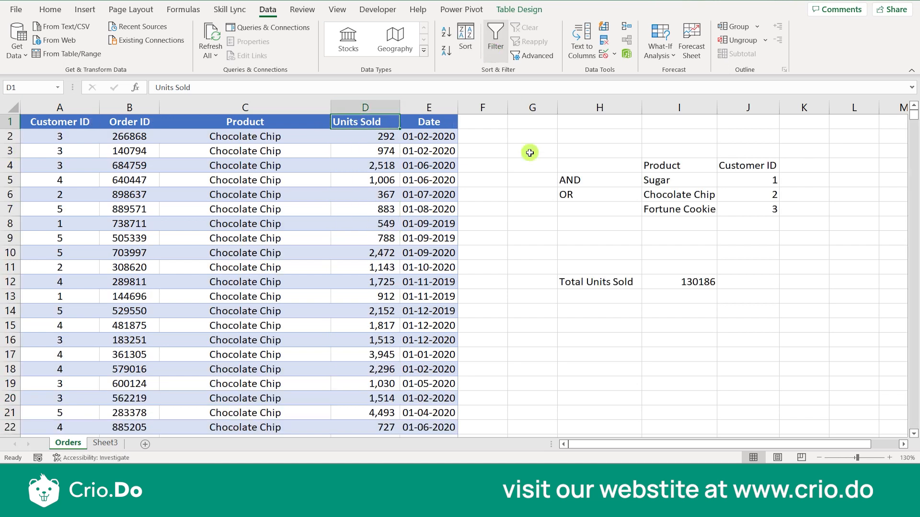
- Record the Sugar row's total 24115 in K5
left_click(800, 183)
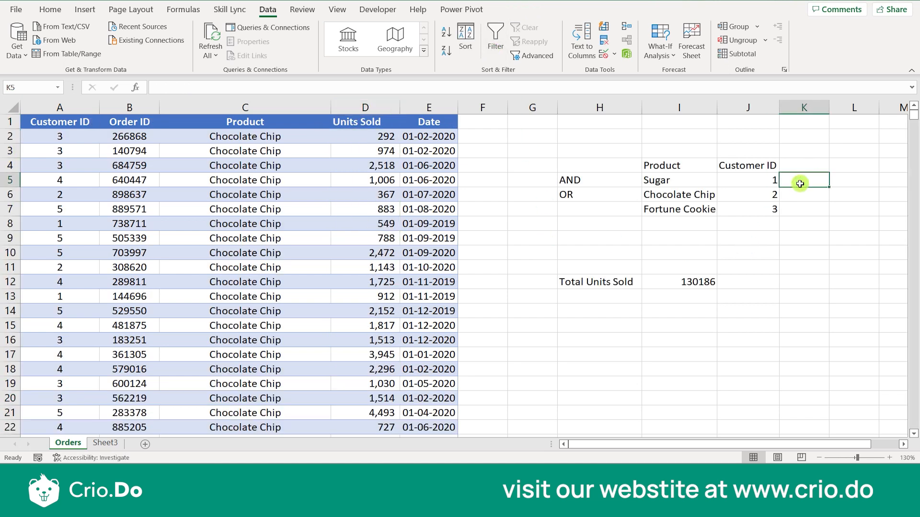
type("24115")
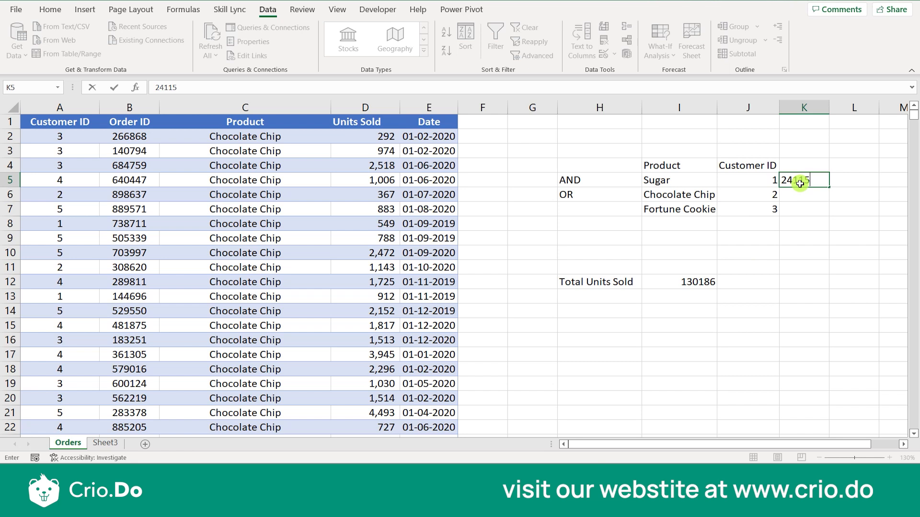
left_click(692, 199)
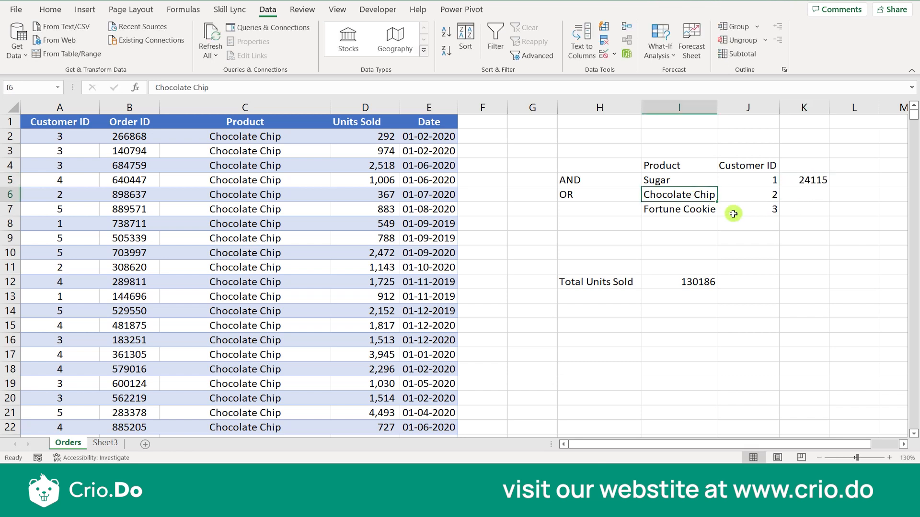
- Filter the orders table to Product Chocolate Chip and Customer ID 2, then check the Units Sold sum
left_click(203, 121)
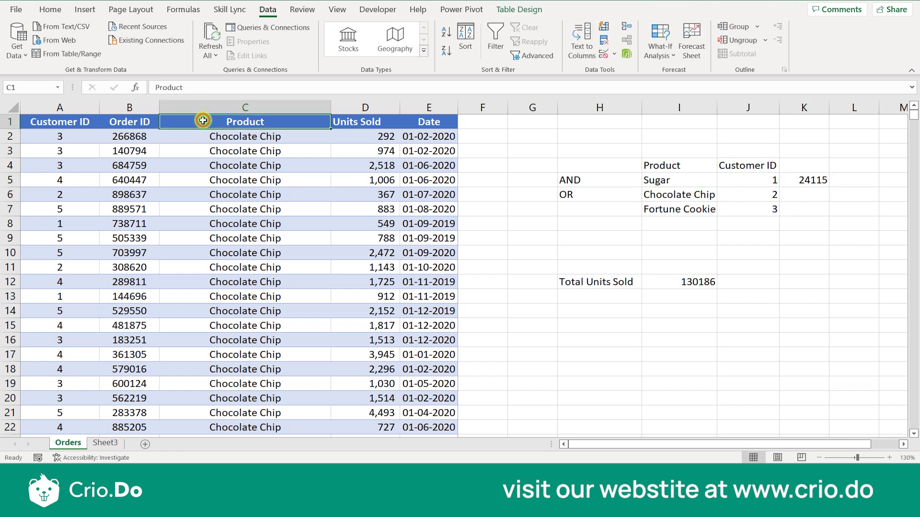
left_click(493, 45)
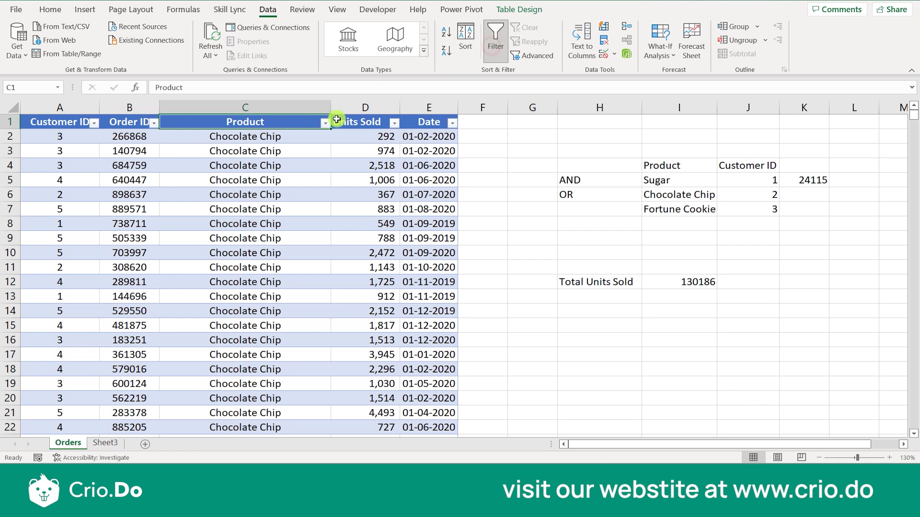
left_click(325, 123)
left_click(219, 262)
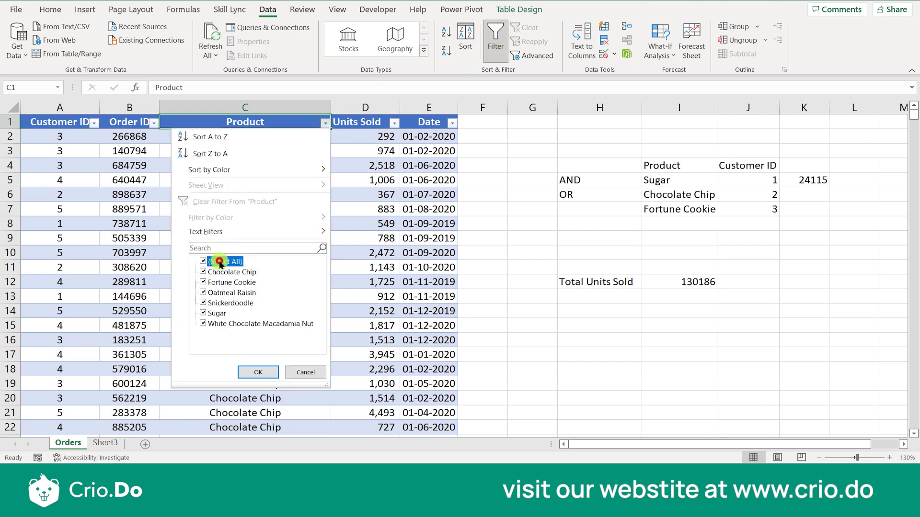
left_click(206, 272)
left_click(257, 373)
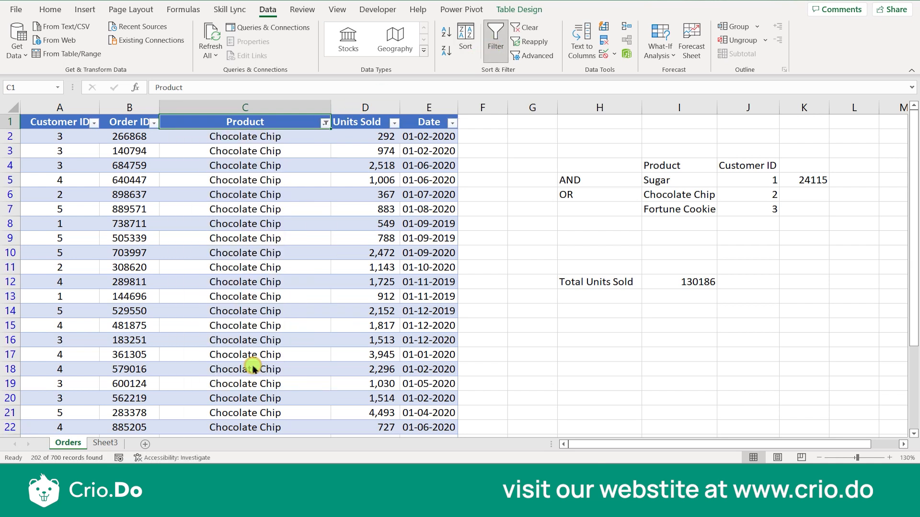
left_click(93, 123)
left_click(43, 262)
left_click(34, 282)
left_click(87, 372)
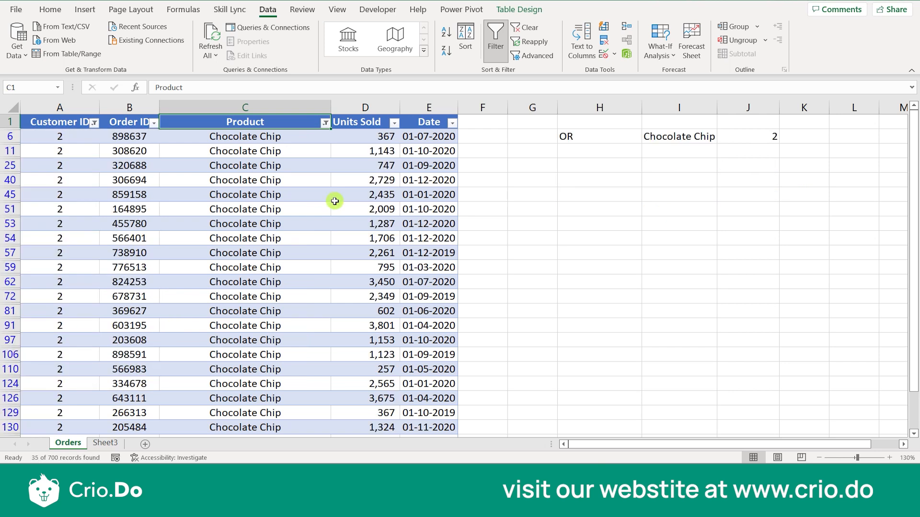
left_click(376, 109)
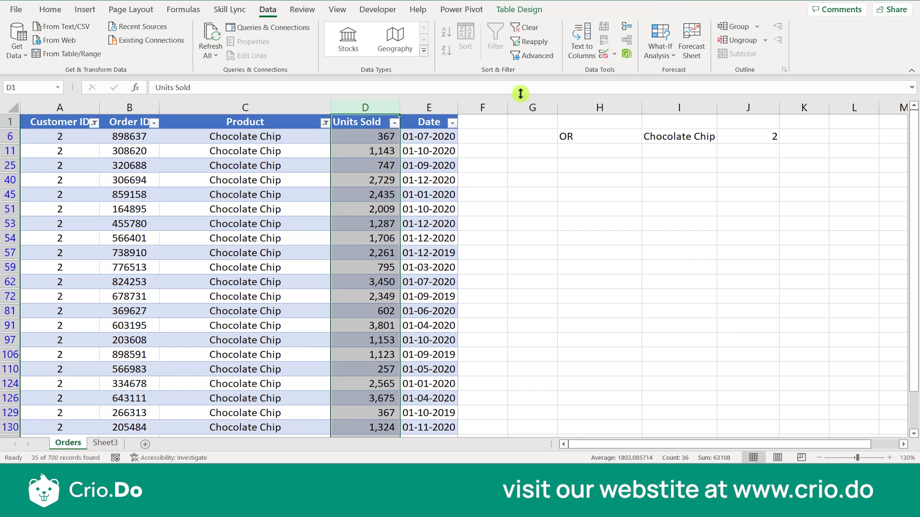
- Clear the filters and enter 63108 in K6
left_click(495, 38)
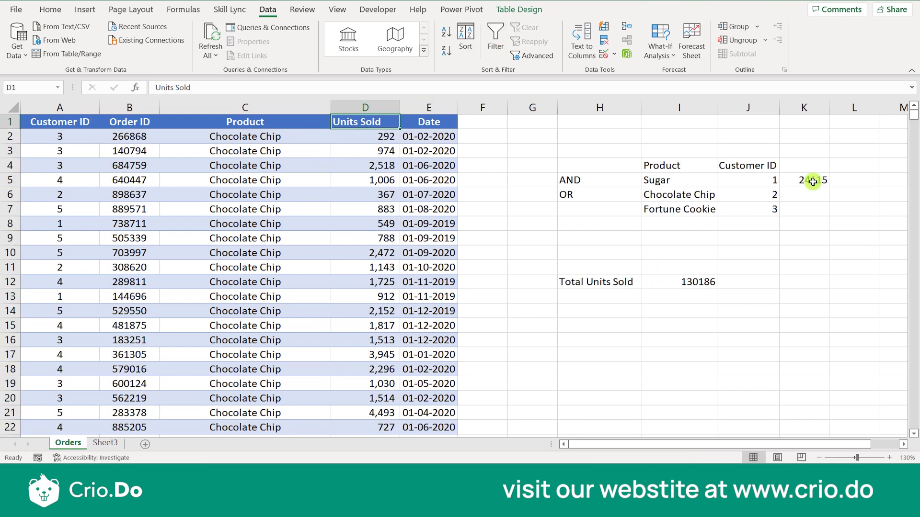
left_click(804, 196)
type("63")
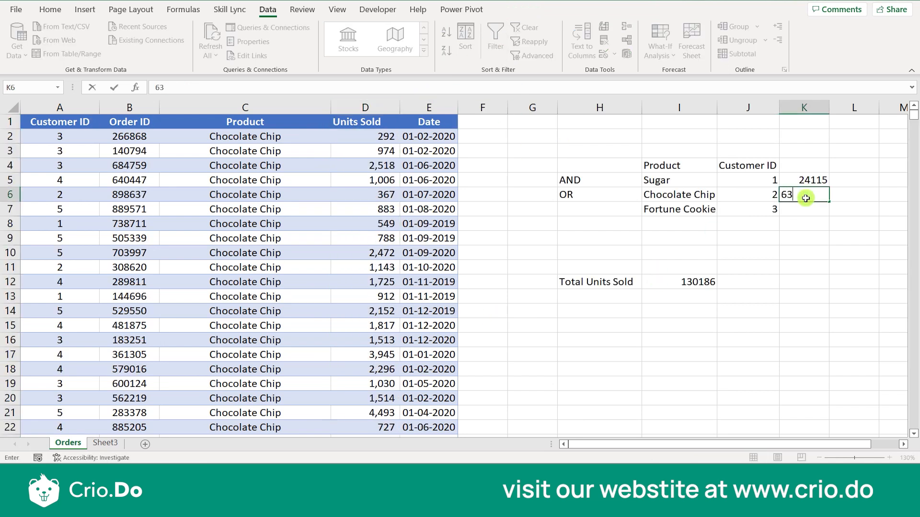
type("108")
key("Return")
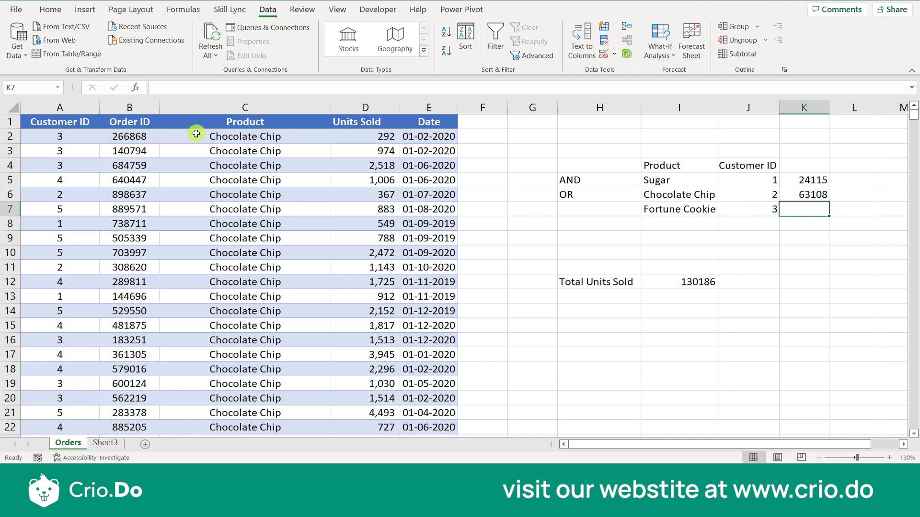
- Filter the table to Product Fortune Cookie and Customer ID 3, then check the Units Sold sum
left_click(211, 123)
left_click(495, 42)
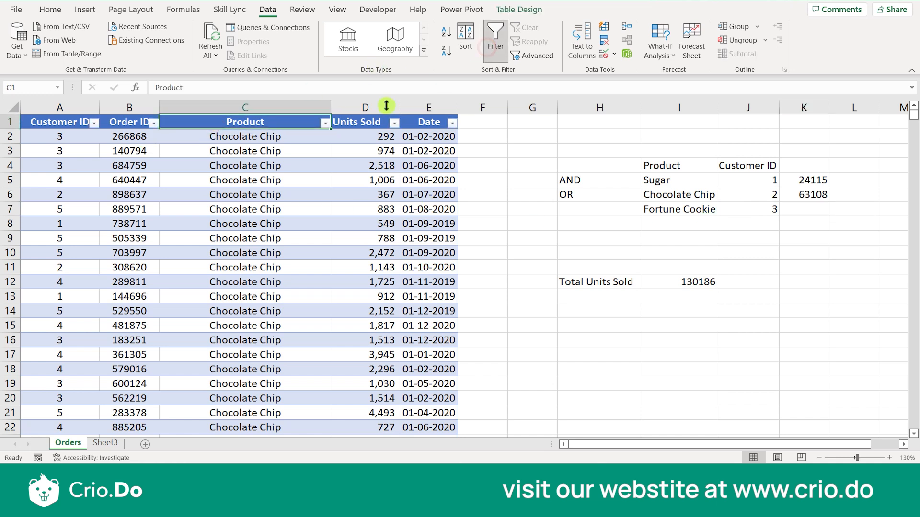
left_click(327, 124)
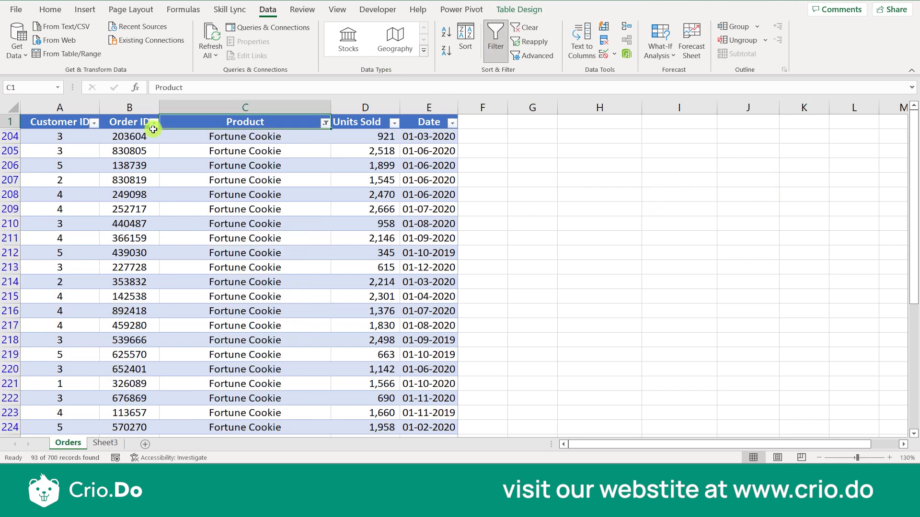
left_click(94, 123)
left_click(33, 261)
left_click(30, 292)
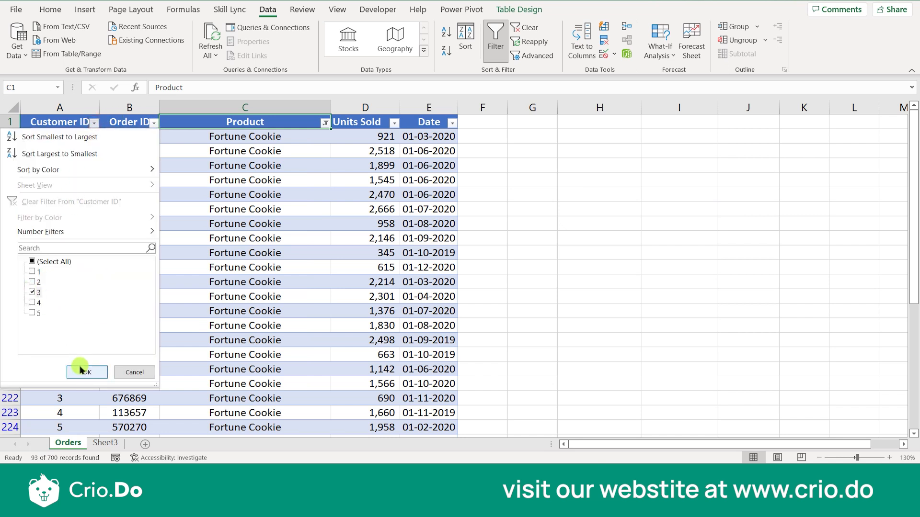
left_click(81, 372)
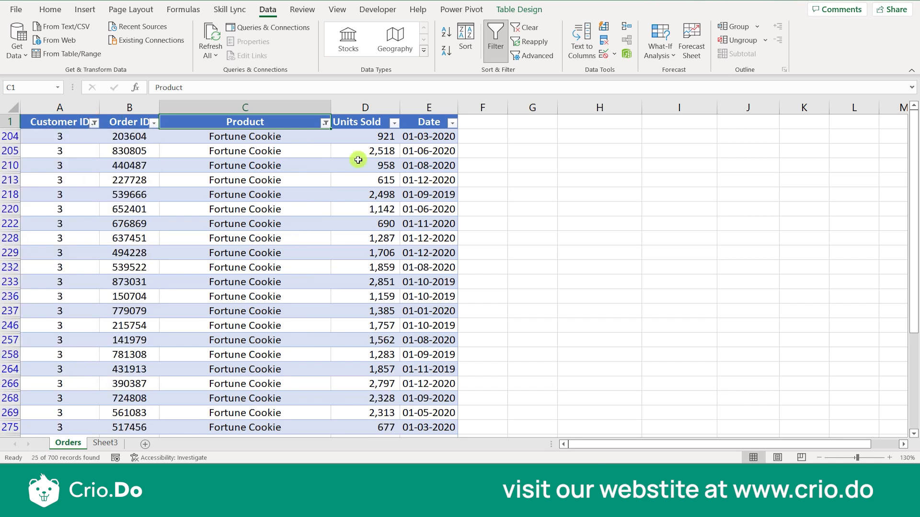
left_click(365, 104)
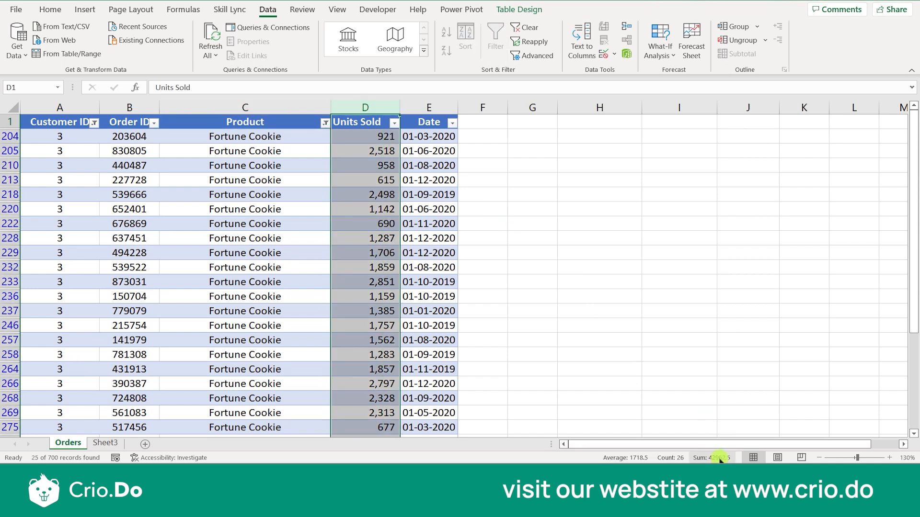
- Remove the filter, enter 42962 in K7, and check the K5:K7 sum
left_click(360, 122)
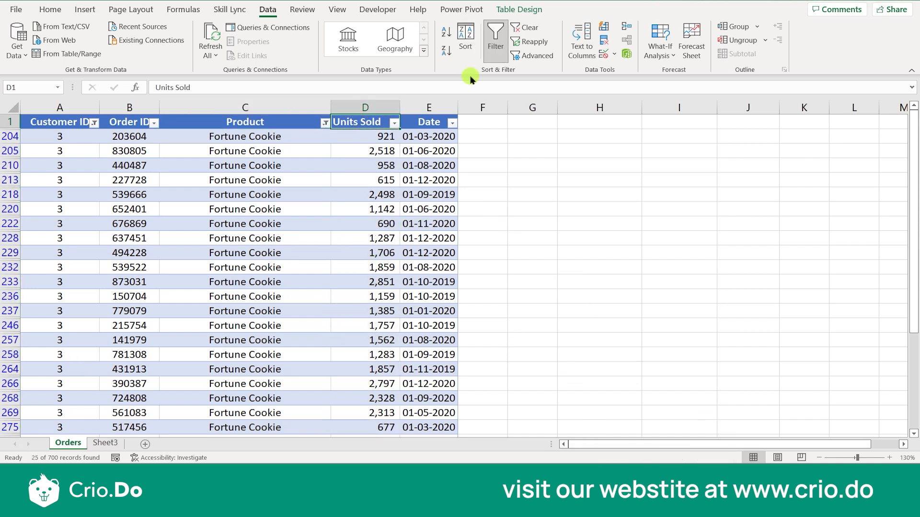
left_click(496, 47)
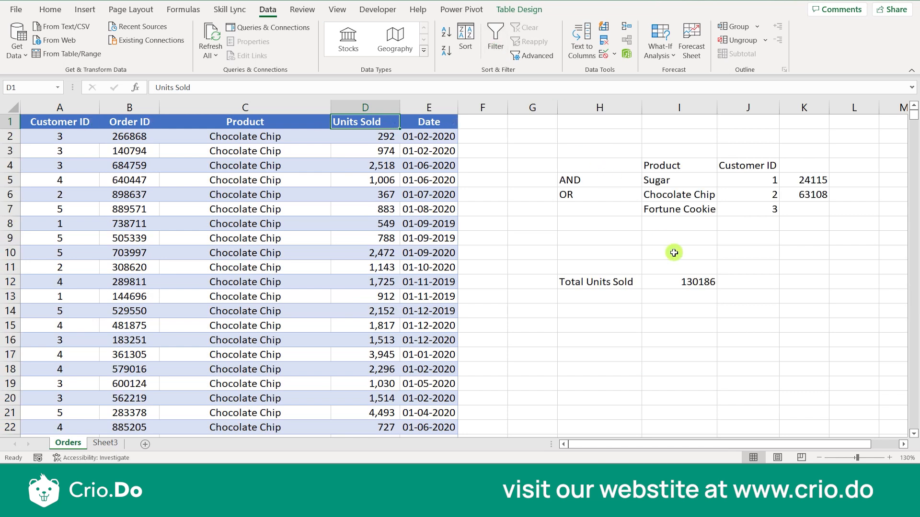
left_click(807, 213)
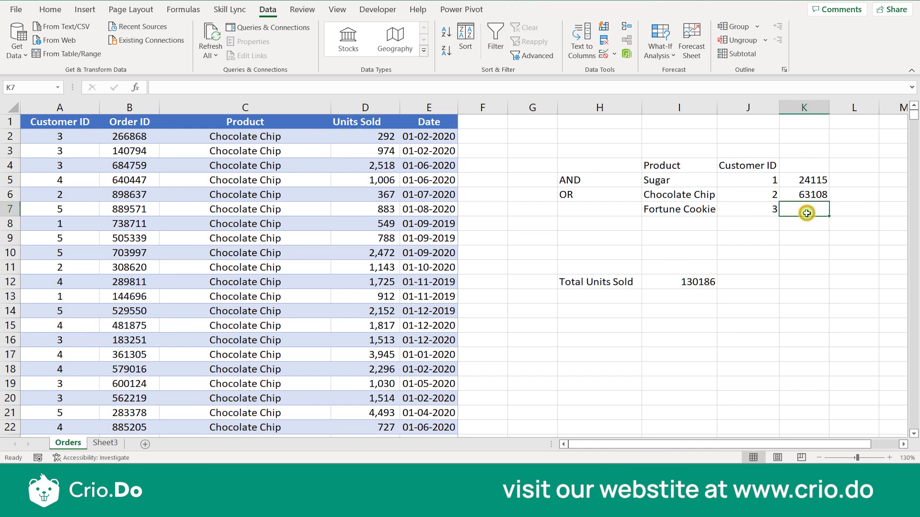
type("42962")
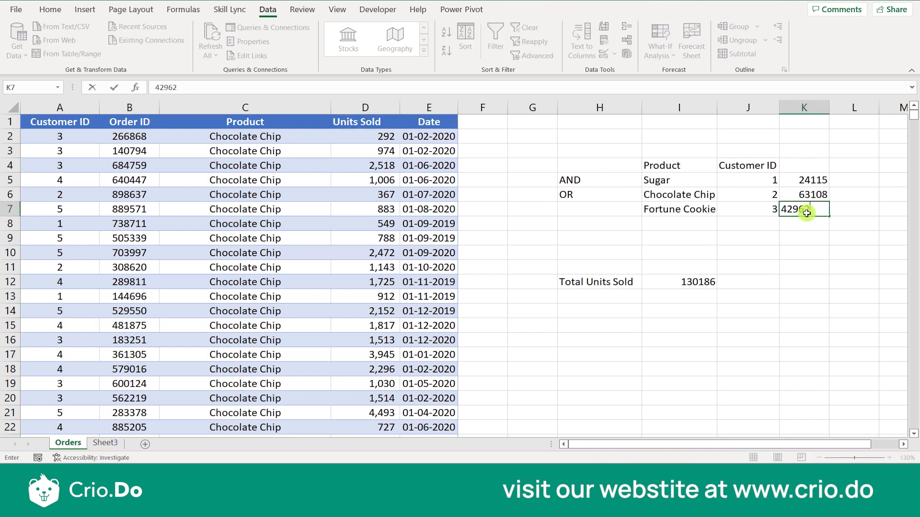
key("Return")
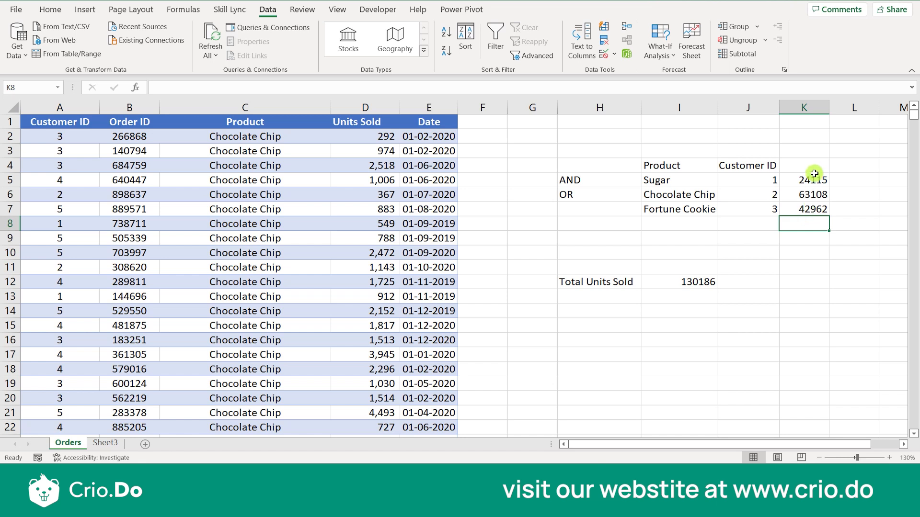
left_click_drag(811, 181, 812, 206)
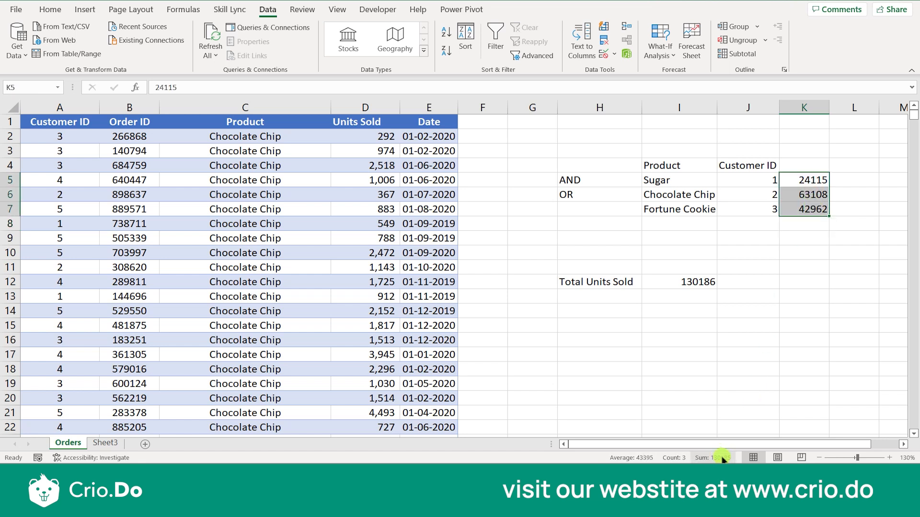
left_click(757, 341)
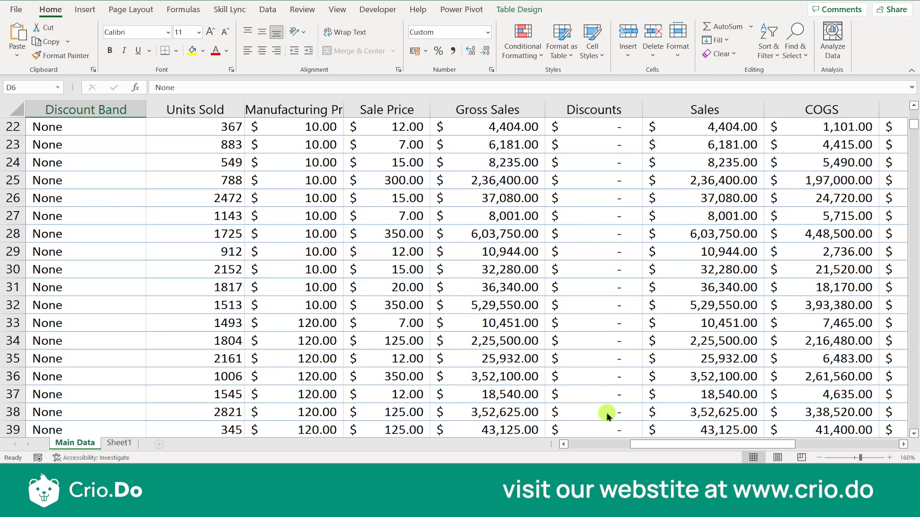
- Scroll down past the totals row to the empty cells around F707, then back up
scroll(607, 415, "down", 6)
scroll(448, 297, "down", 18)
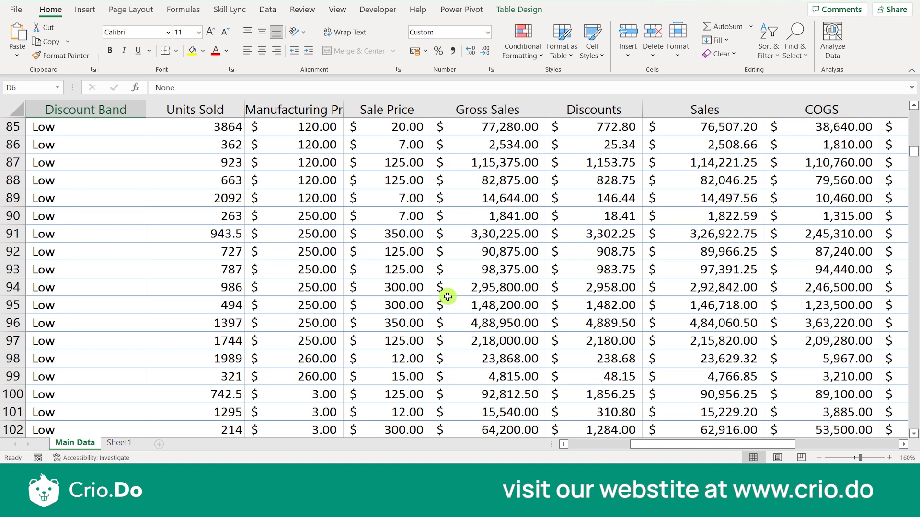
scroll(448, 297, "down", 20)
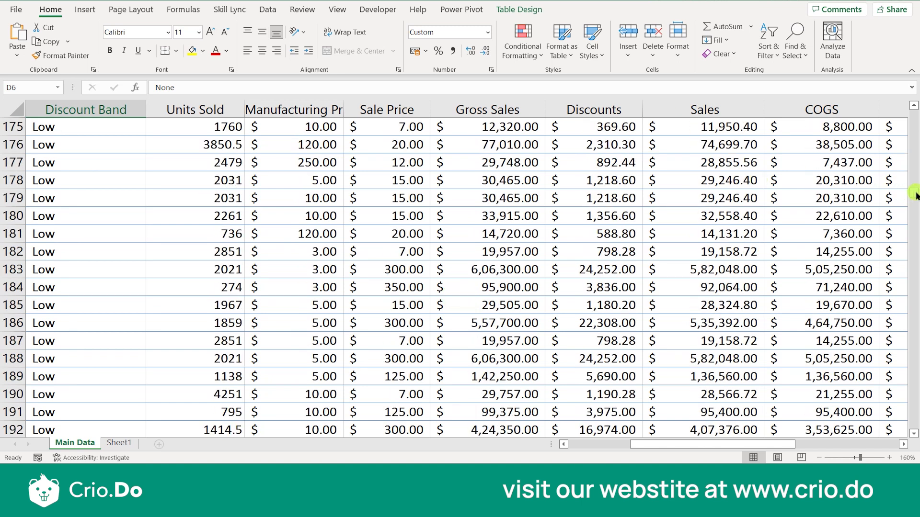
left_click_drag(915, 192, 917, 298)
left_click_drag(912, 377, 914, 428)
scroll(396, 368, "down", 2)
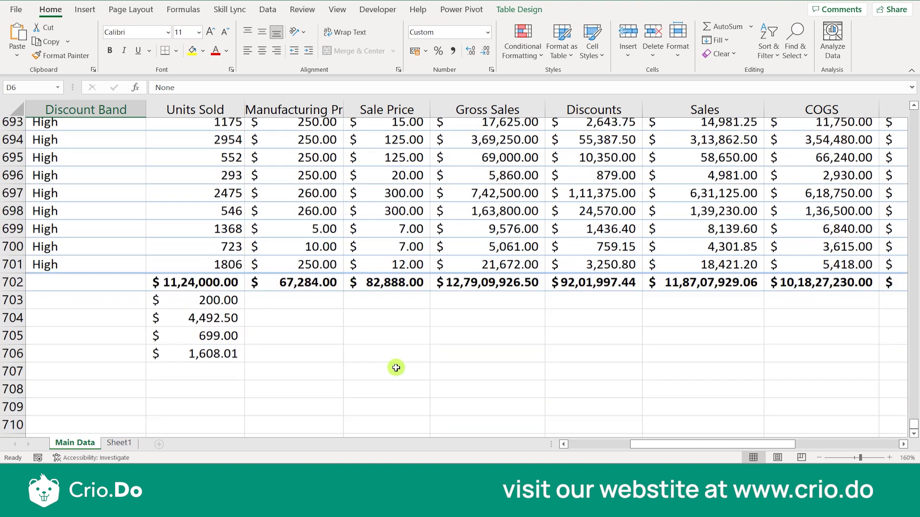
left_click(311, 353)
left_click(319, 324)
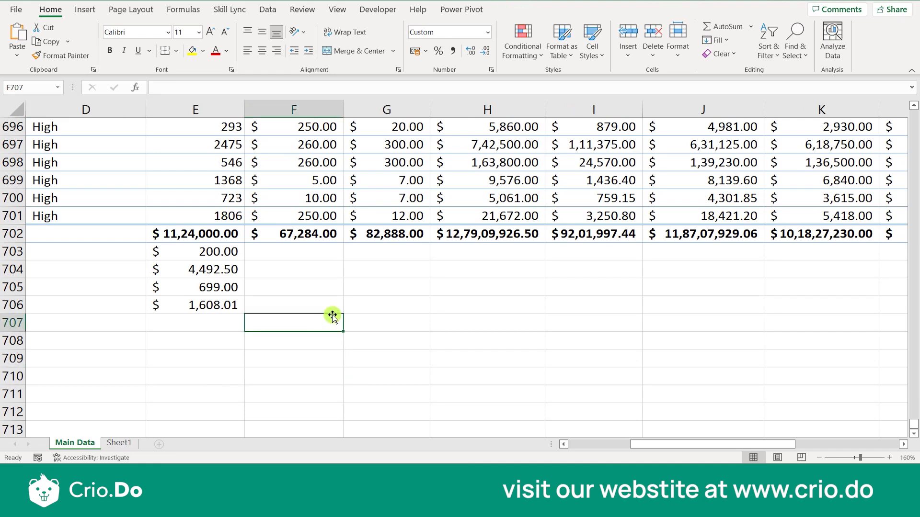
scroll(331, 355, "up", 20)
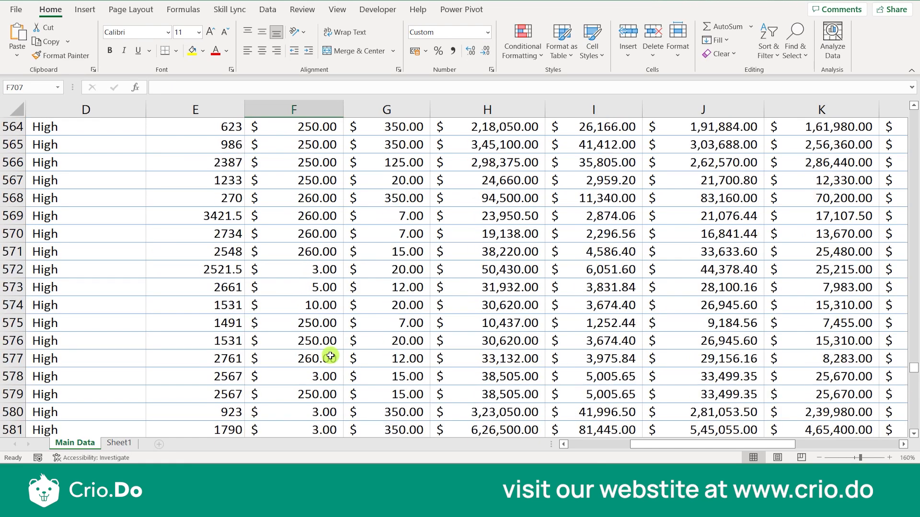
scroll(331, 356, "left", 3)
scroll(330, 355, "up", 20)
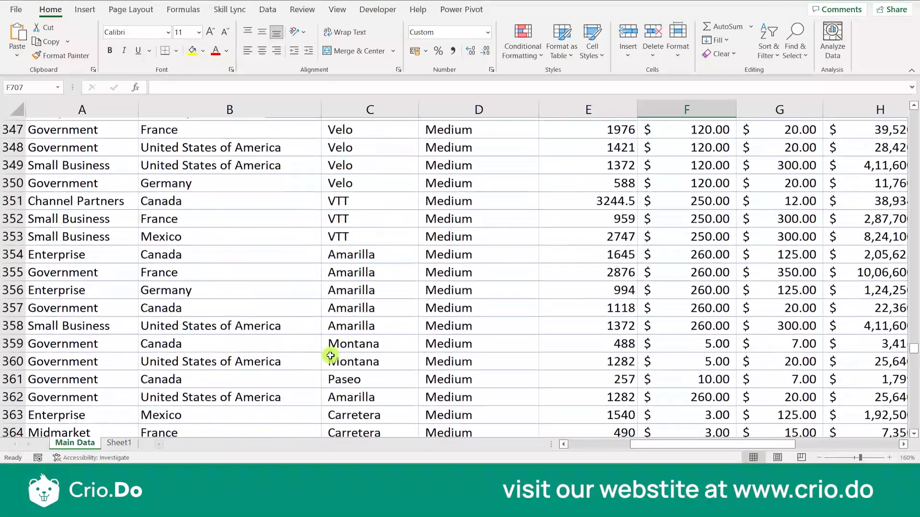
scroll(535, 238, "up", 17)
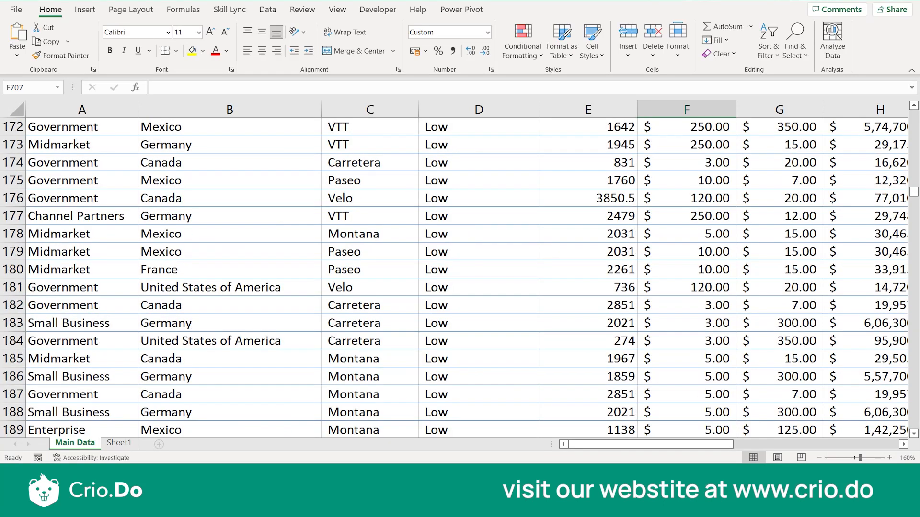
scroll(663, 289, "up", 20)
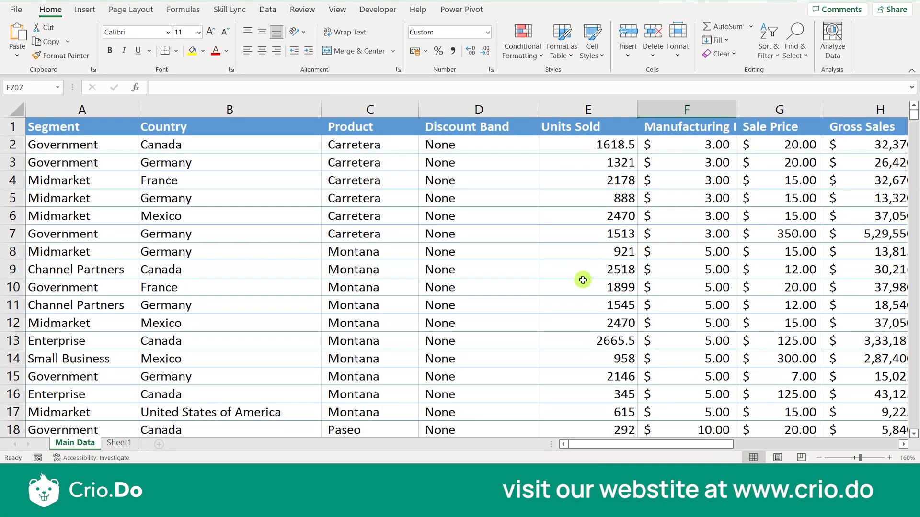
- Review the Product, Country and Profit headers and first data row, then scroll back down
left_click(407, 226)
key("Up")
key("Up")
key("Up")
key("Up")
key("Up")
key("Up")
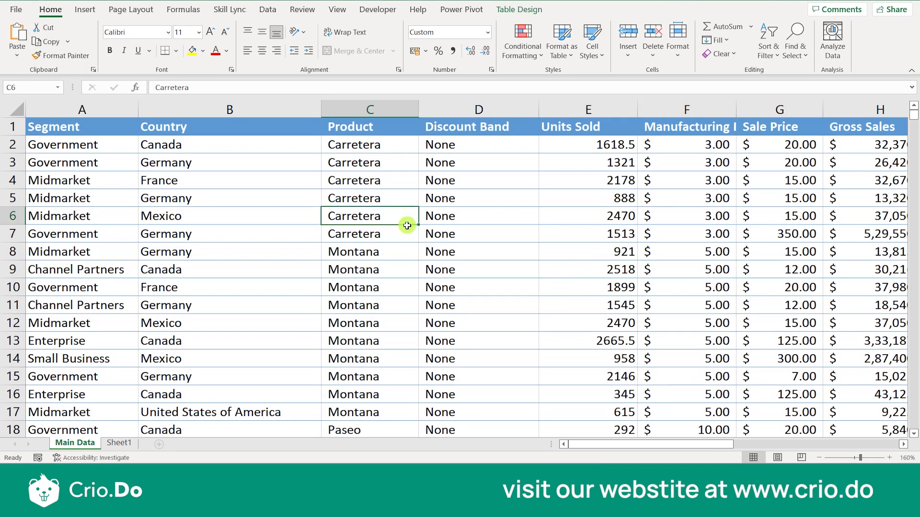
key("Left")
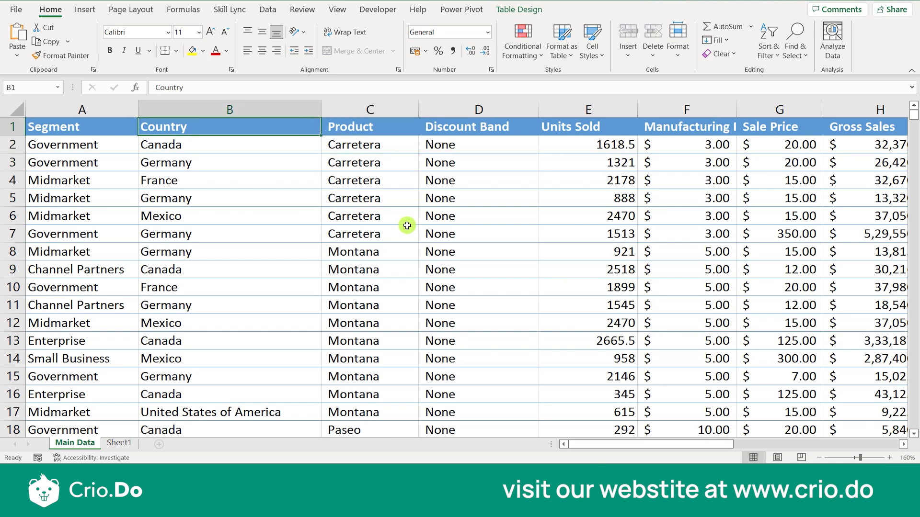
key("Down")
key("Up")
key("Down")
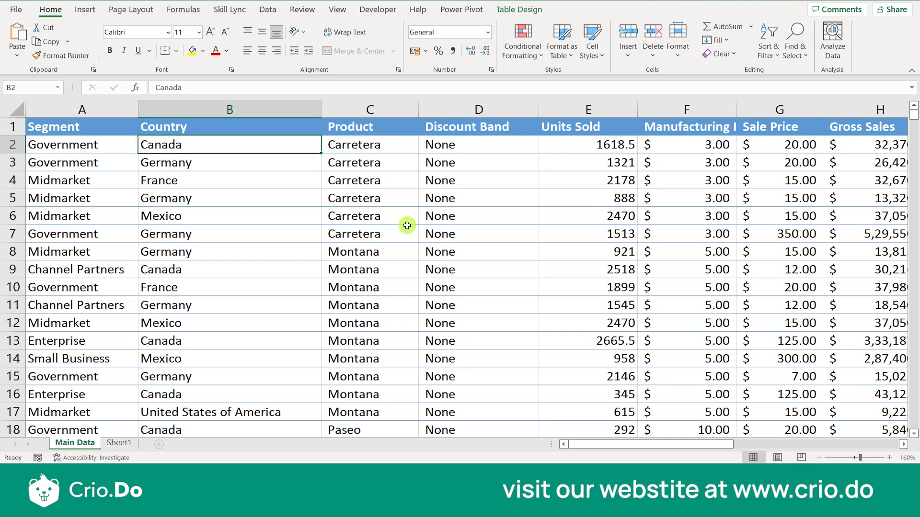
key("Right")
key("Right")
key("Right")
key("Right")
key("Right")
key("Right")
key("Right")
key("Right")
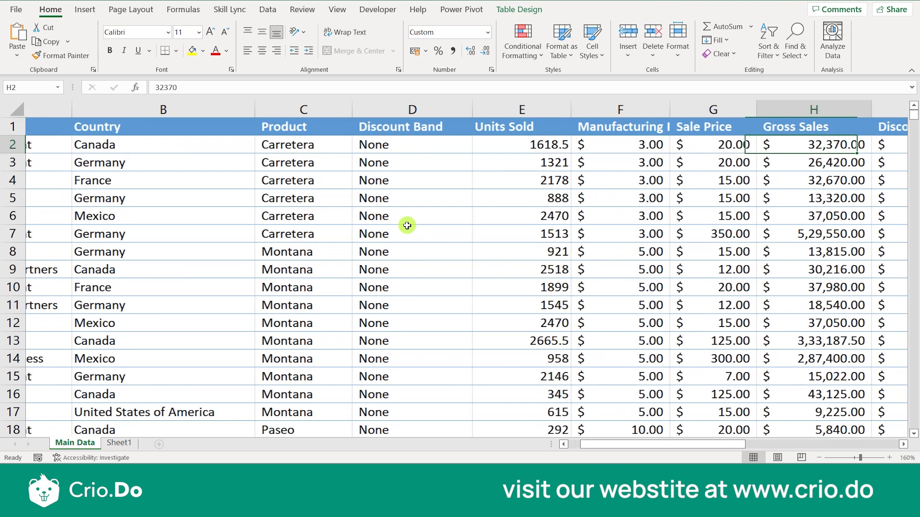
key("Right")
key("Right")
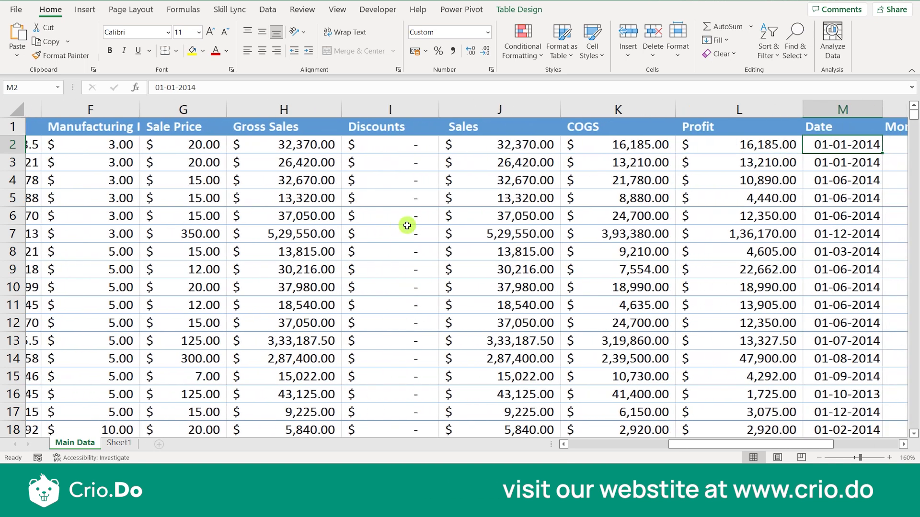
key("Left")
key("Left")
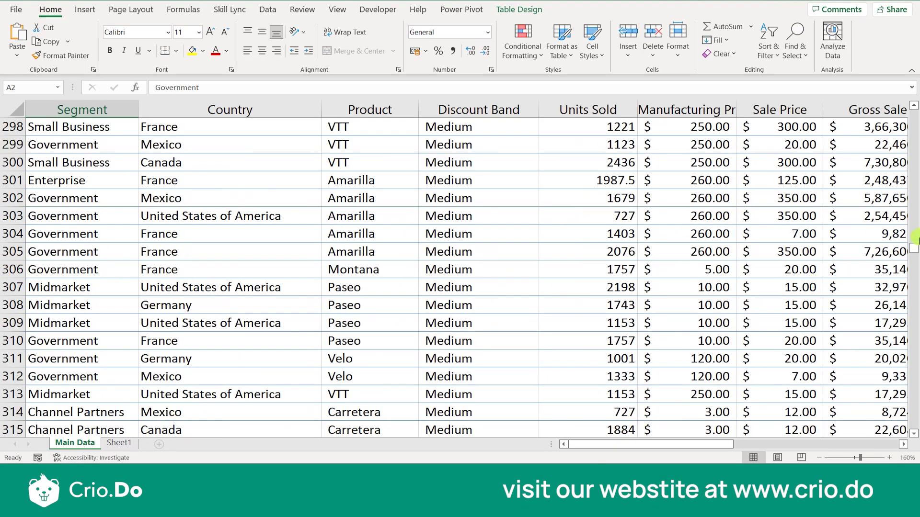
left_click_drag(915, 240, 912, 426)
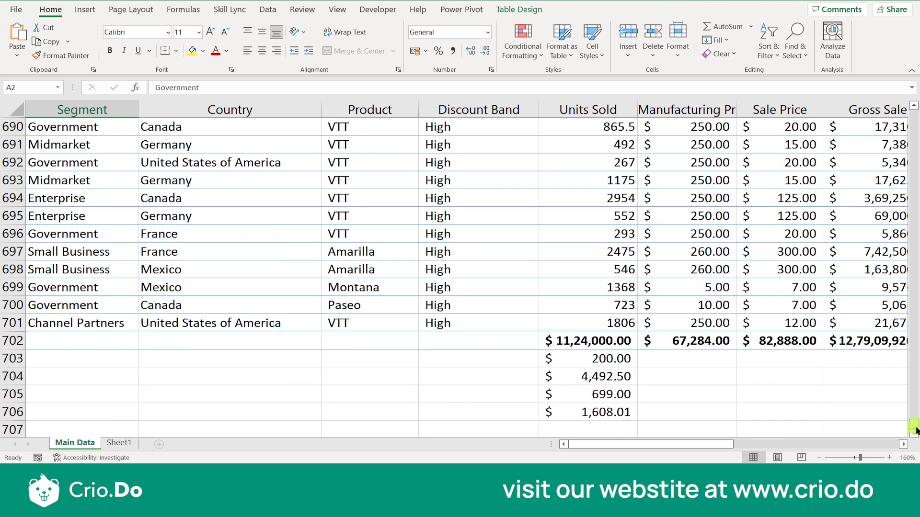
scroll(539, 393, "down", 5)
- Start =DSUM( in B709 and anchor the database range on the header row through column P
left_click(294, 201)
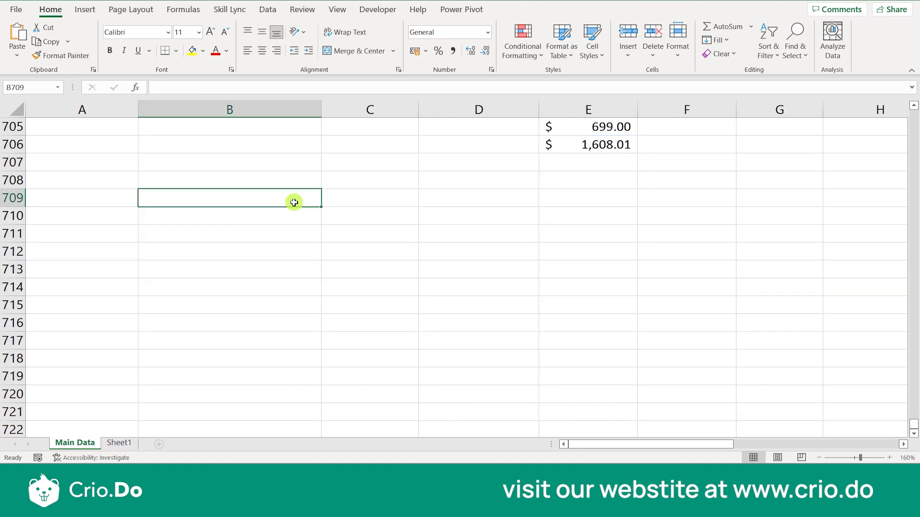
type("=DSUM")
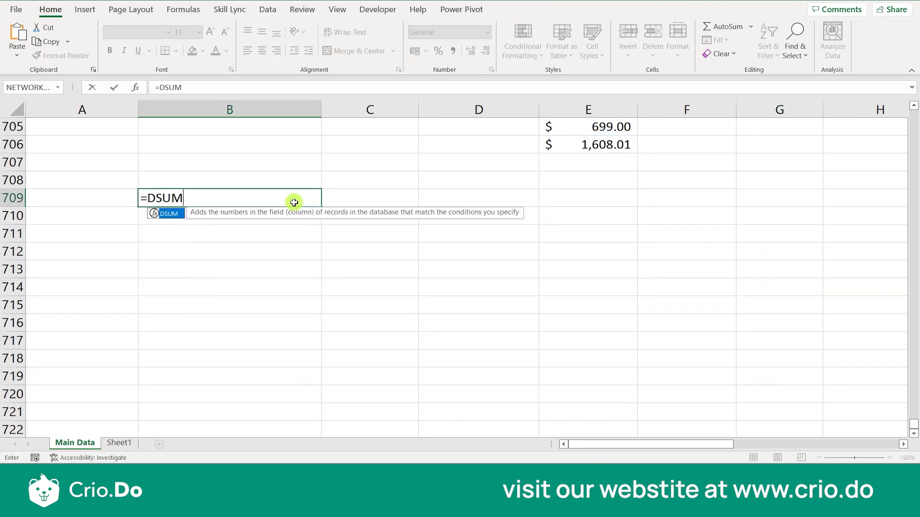
type("(")
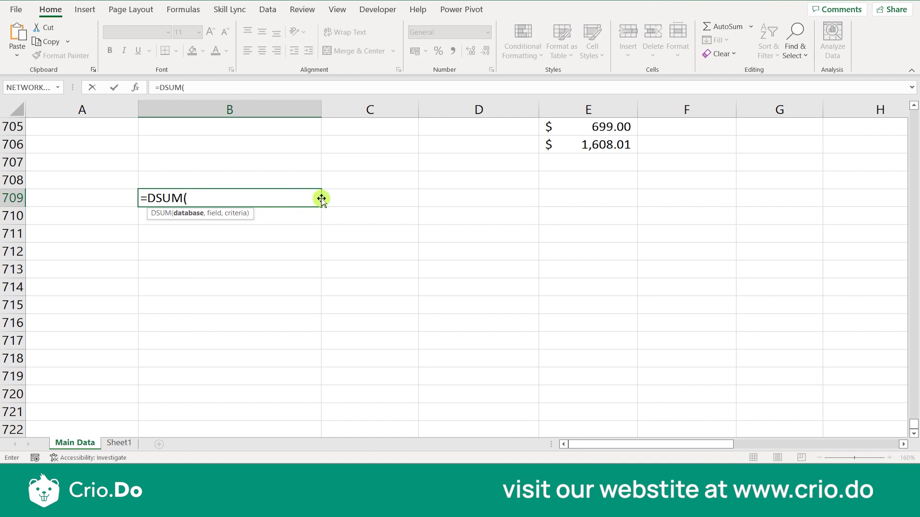
scroll(321, 199, "up", 20)
scroll(321, 199, "up", 20)
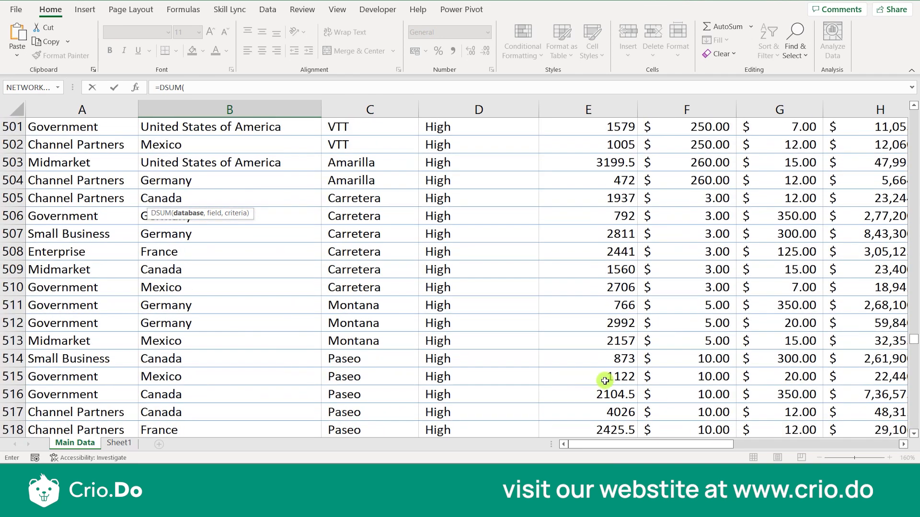
left_click_drag(914, 339, 916, 101)
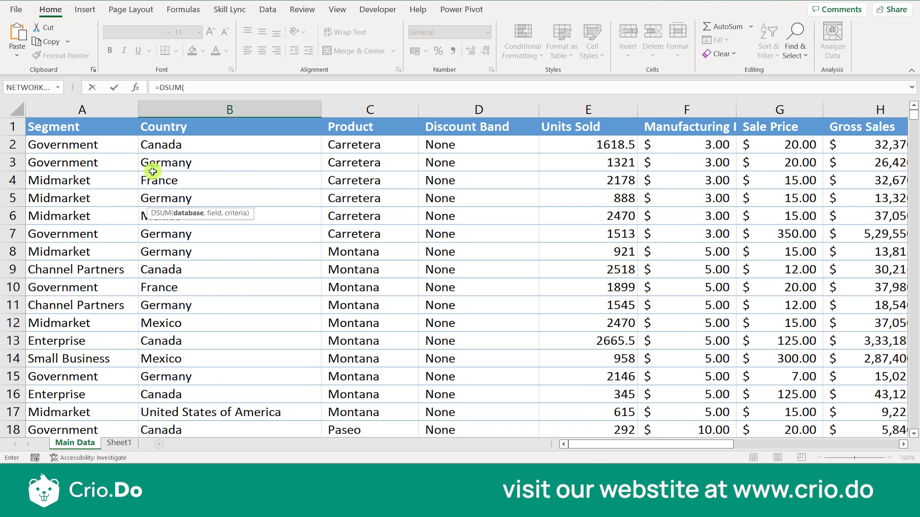
left_click(84, 126)
key("shift+Right")
key("shift+Right")
key("shift+Right")
key("shift+Right")
key("shift+Right")
key("shift+Right")
key("shift+Right")
key("shift+Right")
key("shift+Right")
key("shift+Right")
key("shift+Right")
key("shift+Right")
key("shift+Right")
key("shift+Right")
key("shift+Right")
key("shift+Right")
key("shift+Right")
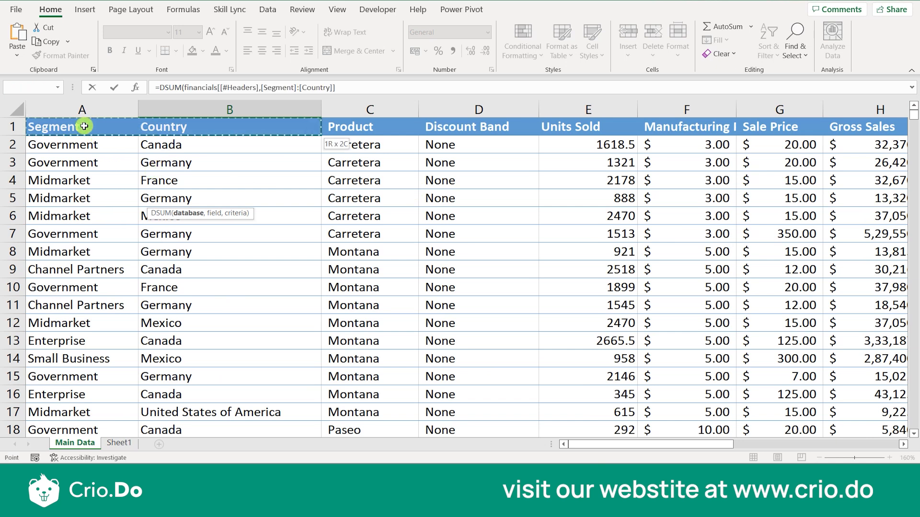
key("shift+Left")
key("shift+Left")
key("shift+Down")
key("shift+Down")
key("shift+Down")
key("shift+Down")
key("shift+Down")
key("shift+Down")
key("shift+Down")
key("shift+Down")
key("shift+Down")
key("shift+Down")
key("shift+Down")
- Extend the range through all data rows, excluding the totals row, to financials[[#Headers],[#Data]]
key("shift+Down")
key("shift+Down")
key("shift+Down")
key("shift+Down")
key("shift+Down")
key("shift+Down")
key("shift+Down")
key("shift+Down")
key("shift+Down")
key("shift+Down")
key("shift+Down")
key("shift+Down")
key("shift+Down")
key("shift+Down")
key("shift+Down")
key("shift+Down")
key("shift+Down")
key("shift+Down")
key("shift+Down")
key("shift+Down")
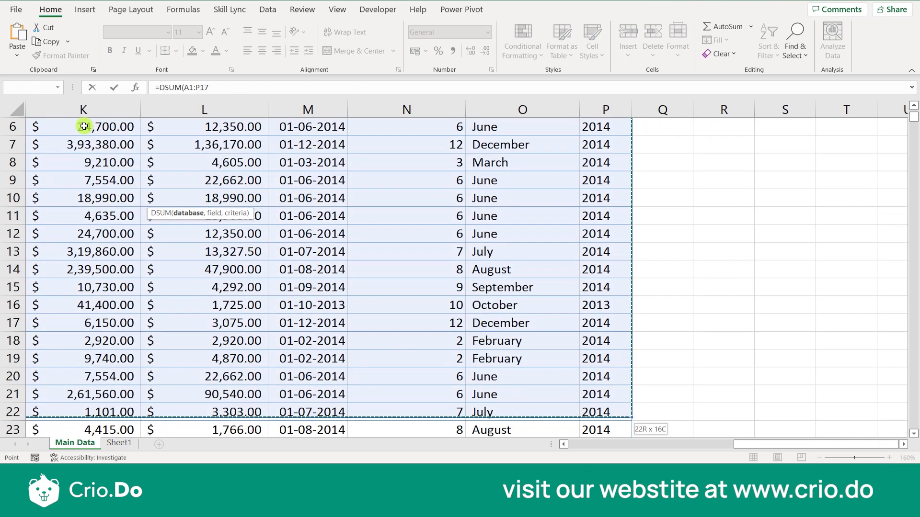
key("shift+Down")
key("shift+Down")
key("shift+Down")
key("shift+Down")
key("shift+Down")
key("shift+Down")
key("shift+Down")
key("shift+Down")
key("shift+Down")
key("shift+Down")
key("shift+Down")
key("shift+Down")
key("shift+Down")
key("shift+Down")
key("shift+Down")
key("shift+Down")
key("shift+Down")
key("shift+Down")
key("shift+Down")
key("shift+Down")
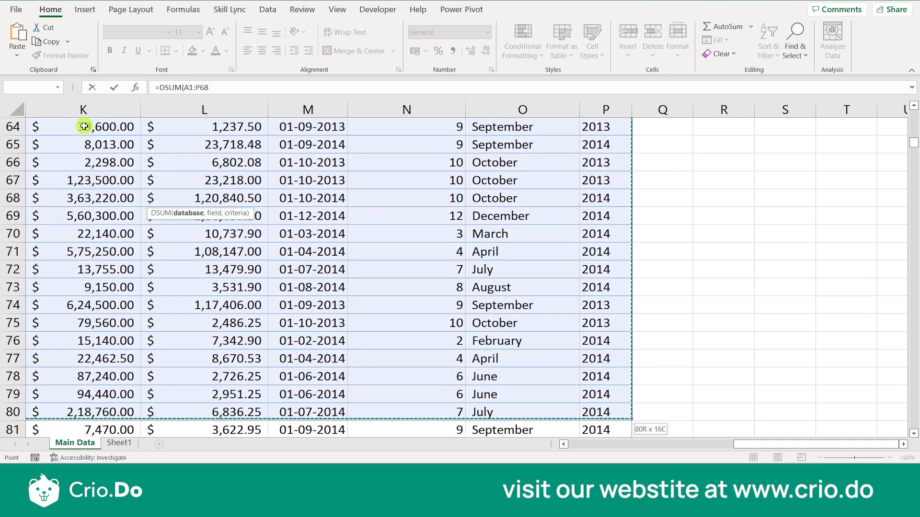
key("shift+Down")
key("shift+Down")
key("shift+Down")
key("shift+Down")
key("shift+Down")
key("shift+Down")
key("shift+Down")
key("shift+Down")
key("shift+Down")
key("shift+Down")
key("shift+Down")
key("shift+Down")
key("shift+Down")
key("shift+Down")
key("shift+Down")
key("shift+Down")
key("shift+Down")
key("shift+Down")
key("shift+Down")
key("shift+Down")
key("shift+Down")
key("shift+Down")
key("shift+Down")
key("shift+Down")
key("shift+Down")
key("shift+Down")
key("shift+Down")
key("shift+Down")
key("shift+Down")
key("shift+Down")
key("shift+Down")
key("shift+Down")
key("shift+Down")
key("shift+Down")
key("shift+Down")
key("shift+Down")
key("shift+Down")
key("shift+Down")
key("shift+Down")
key("shift+Down")
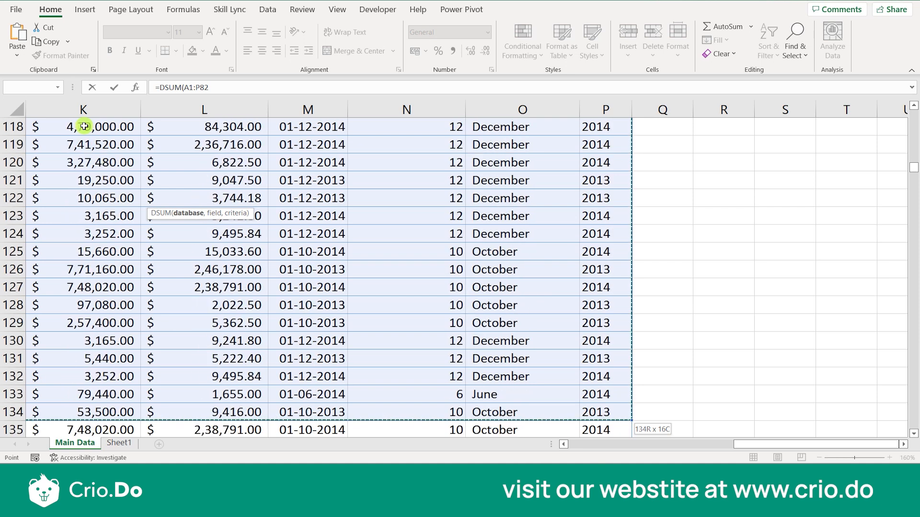
key("shift+Down")
key("shift+Down")
key("shift+Down")
key("shift+Down")
key("shift+Down")
key("shift+Down")
key("shift+Down")
key("shift+Down")
key("shift+Down")
key("shift+Down")
key("shift+Down")
key("shift+Down")
key("shift+Down")
key("shift+Down")
key("shift+Down")
key("shift+Down")
key("shift+Down")
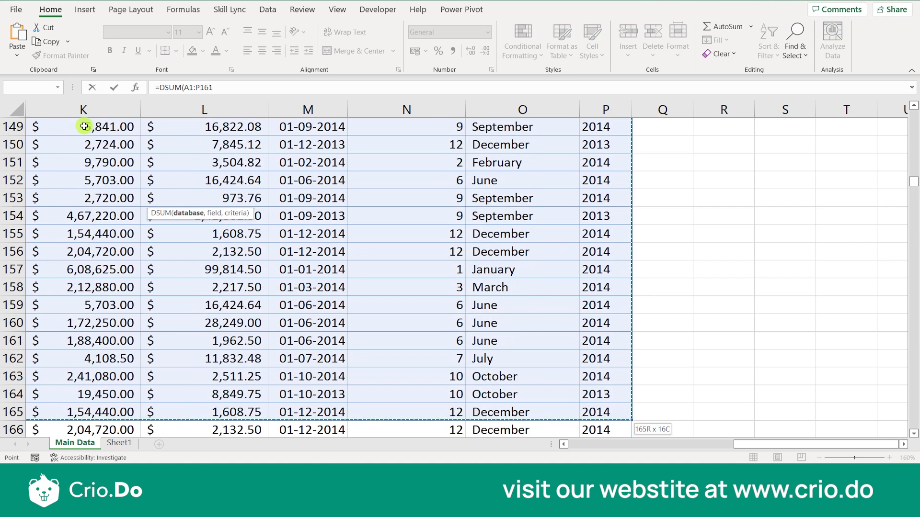
key("shift+Down")
key("shift+Down")
key("shift+Down")
key("shift+Down")
key("shift+Down")
key("shift+Down")
key("shift+Down")
key("shift+Down")
key("shift+Down")
key("shift+Down")
key("shift+Down")
key("shift+Down")
key("shift+Down")
key("shift+Down")
key("shift+Down")
key("shift+Down")
key("shift+Down")
key("shift+Down")
key("shift+Down")
key("shift+Down")
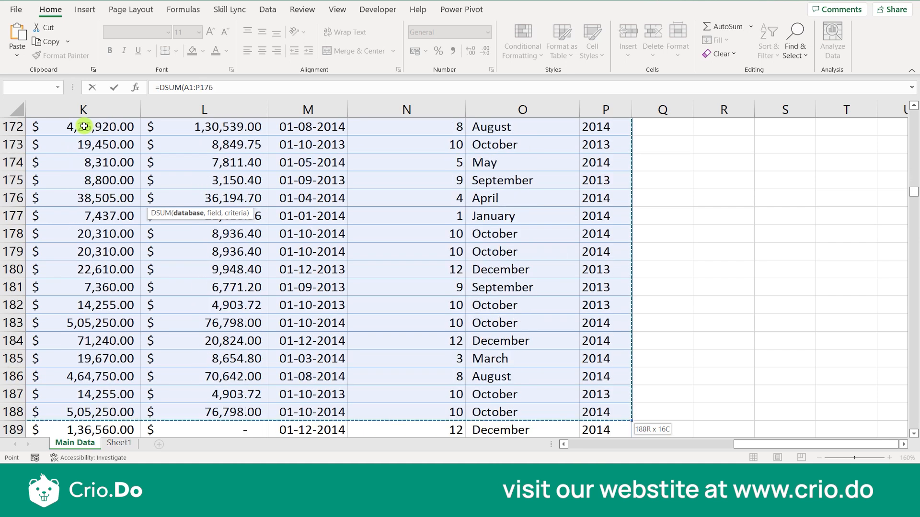
key("shift+Down")
key("shift+Down")
key("shift+Down")
key("shift+Down")
key("shift+Down")
key("shift+Down")
key("shift+Down")
key("shift+Down")
key("shift+Down")
key("shift+Down")
key("shift+Down")
key("shift+Down")
key("shift+Down")
key("shift+Down")
key("shift+Down")
key("shift+Down")
key("shift+Down")
key("shift+Down")
key("shift+Down")
key("shift+Down")
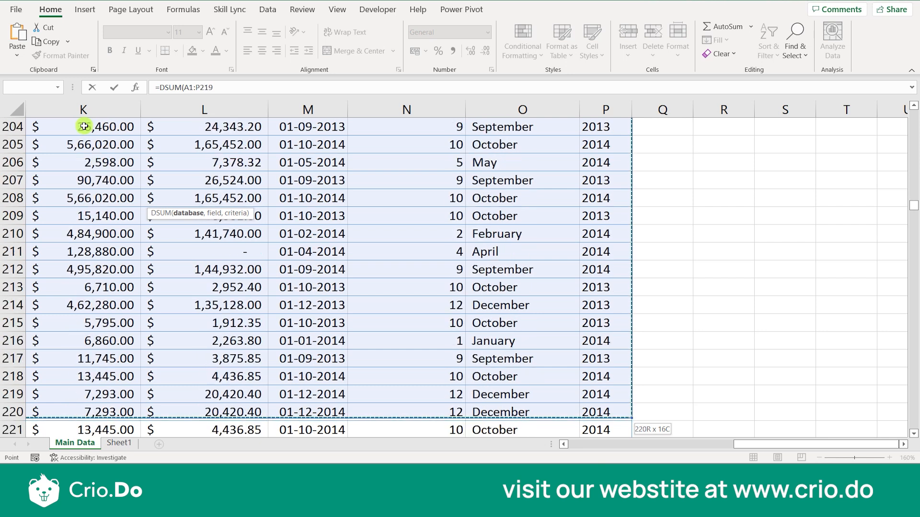
key("shift+Down")
key("shift+Down")
key("shift+Down")
key("shift+Down")
key("shift+Down")
key("shift+Down")
key("shift+Down")
key("shift+Down")
key("shift+Down")
key("shift+Down")
key("shift+Down")
key("shift+Down")
key("shift+Down")
key("shift+Down")
key("shift+Down")
key("shift+Down")
key("shift+Down")
key("shift+Down")
key("shift+Down")
key("shift+Down")
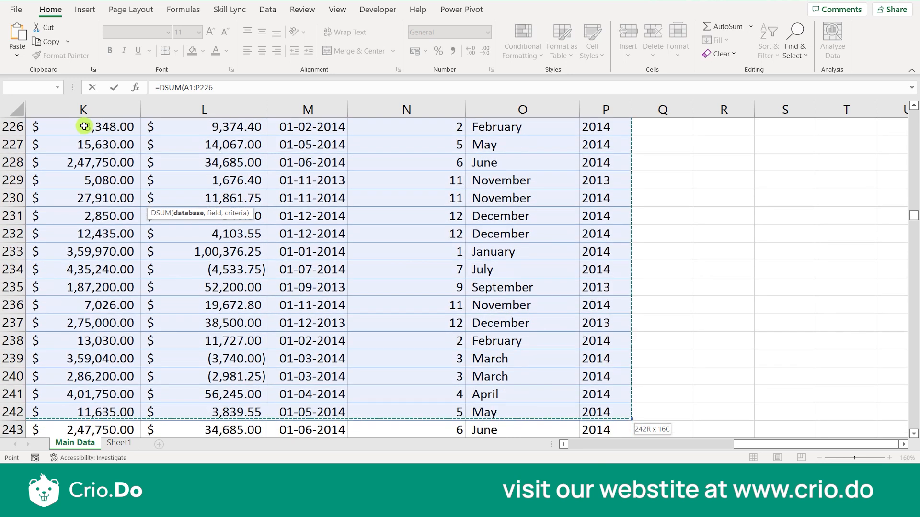
key("shift+Down")
key("shift+Down")
key("shift+Down")
key("shift+Down")
key("shift+Down")
key("shift+Down")
key("shift+Down")
key("shift+Down")
key("shift+Down")
key("shift+Down")
key("shift+Down")
key("shift+Down")
key("shift+Down")
key("shift+Down")
key("shift+Down")
key("shift+Down")
key("shift+Down")
key("shift+Down")
key("shift+Down")
key("shift+Down")
key("shift+Down")
key("shift+Down")
key("shift+Down")
key("shift+Down")
key("shift+Down")
key("shift+Down")
key("shift+Down")
key("shift+Down")
key("shift+Down")
key("shift+Down")
key("shift+Down")
key("shift+Down")
key("shift+Down")
key("shift+Down")
key("shift+Down")
key("shift+Down")
key("shift+Down")
key("shift+Down")
key("shift+Down")
key("shift+Down")
key("shift+Down")
key("shift+Down")
key("shift+Down")
key("shift+Down")
key("shift+Down")
key("shift+Down")
key("shift+Down")
key("shift+Down")
key("shift+Down")
key("shift+Down")
key("shift+Down")
key("shift+Down")
key("shift+Down")
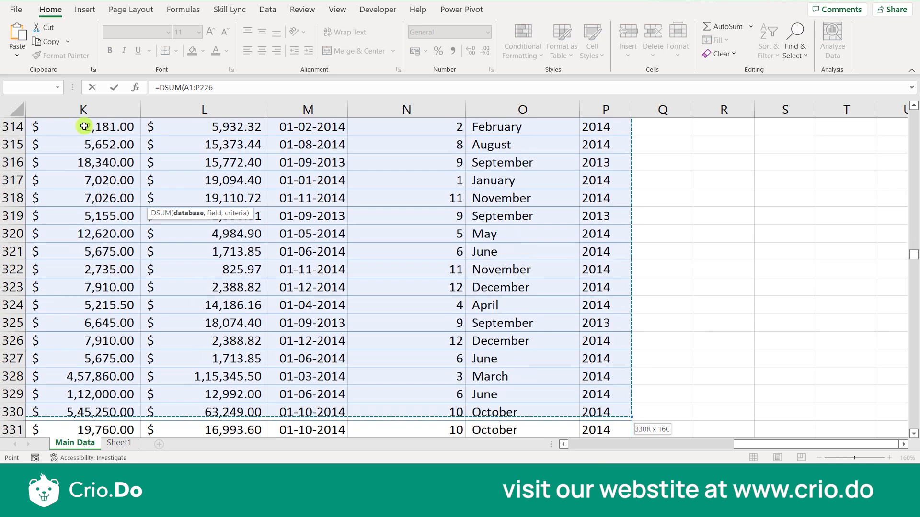
key("shift+Down")
key("shift+Down")
key("shift+Down")
key("shift+Down")
key("shift+Down")
key("shift+Down")
key("shift+Down")
key("shift+Down")
key("shift+Down")
key("shift+Down")
key("shift+Down")
key("shift+Down")
key("shift+Down")
key("shift+Down")
key("shift+Down")
key("shift+Down")
key("shift+Down")
key("shift+Down")
key("shift+Down")
key("shift+Down")
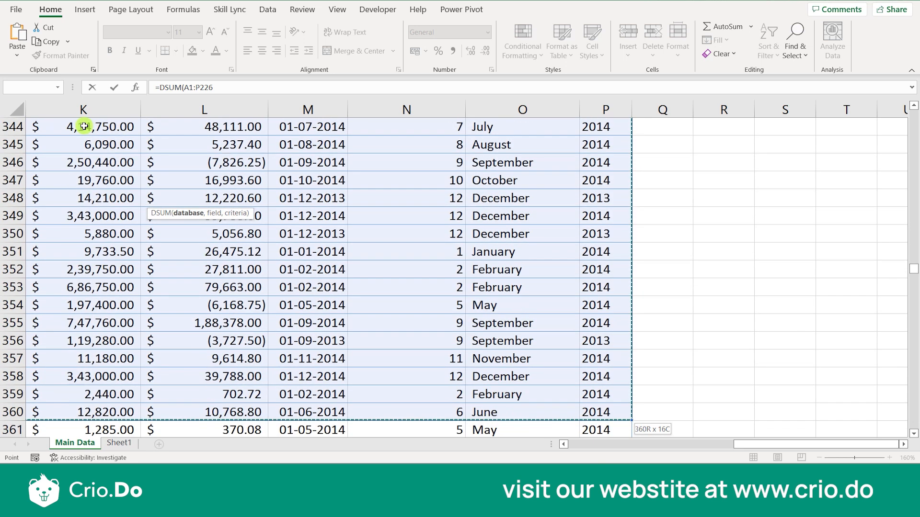
key("shift+Down")
key("shift+Down")
key("shift+Down")
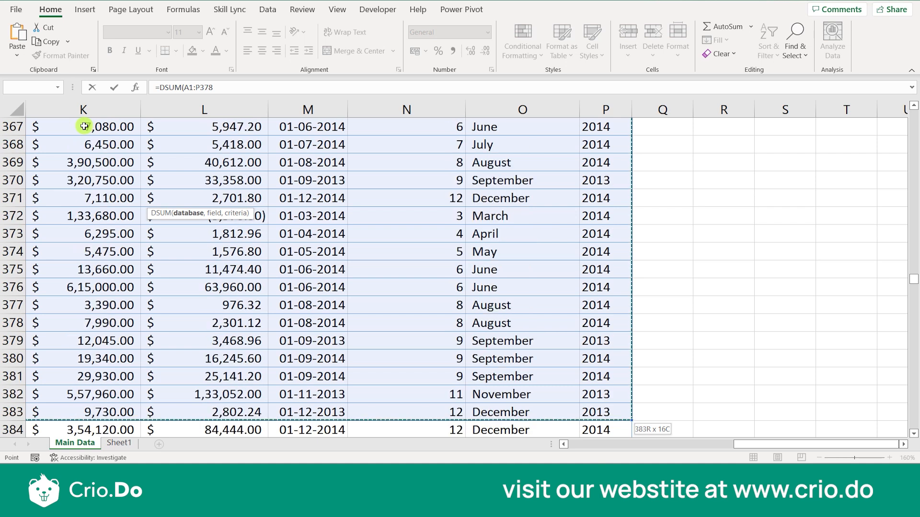
key("shift+Down")
key("shift+Down")
key("shift+Down")
key("shift+Down")
key("shift+Down")
key("shift+Down")
key("shift+Down")
key("shift+Down")
key("shift+Down")
key("shift+Down")
key("shift+Down")
key("shift+Down")
key("shift+Down")
key("shift+Down")
key("shift+Down")
key("shift+Down")
key("shift+Down")
key("shift+Down")
key("shift+Down")
key("shift+Down")
key("shift+Down")
key("shift+Down")
key("shift+Down")
key("shift+Down")
key("shift+Down")
key("shift+Down")
key("shift+Down")
key("shift+Down")
key("shift+Down")
key("shift+Down")
key("shift+Down")
key("shift+Down")
key("shift+Down")
key("shift+Down")
key("shift+Down")
key("shift+Down")
key("shift+Down")
key("shift+Down")
key("shift+Down")
key("shift+Down")
key("shift+Down")
key("shift+Down")
key("shift+Down")
key("shift+Down")
key("shift+Down")
key("shift+Down")
key("shift+Down")
key("shift+Down")
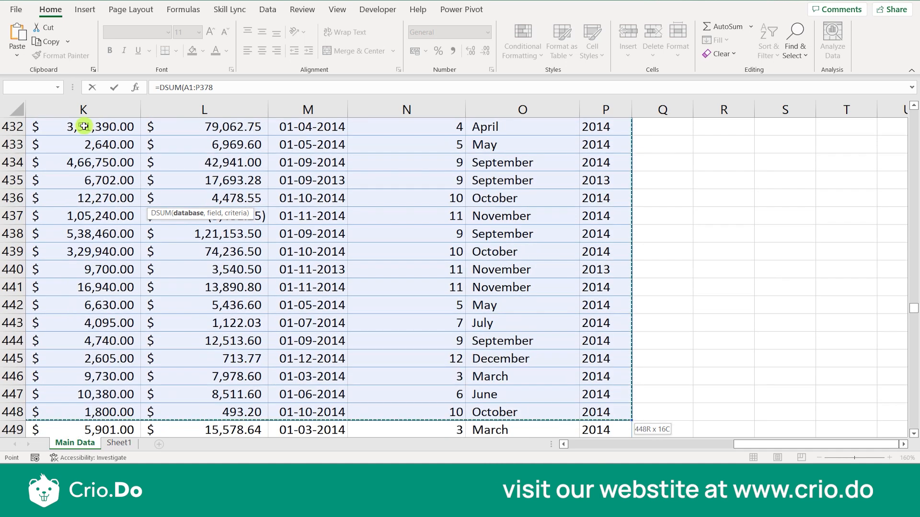
key("shift+Down")
key("shift+Down")
key("shift+Down")
key("shift+Down")
key("shift+Down")
key("shift+Down")
key("shift+Down")
key("shift+Down")
key("shift+Down")
key("shift+Down")
key("shift+Down")
key("shift+Down")
key("shift+Down")
key("shift+Down")
key("shift+Down")
key("shift+Down")
key("shift+Down")
key("shift+Down")
key("shift+Down")
key("shift+Down")
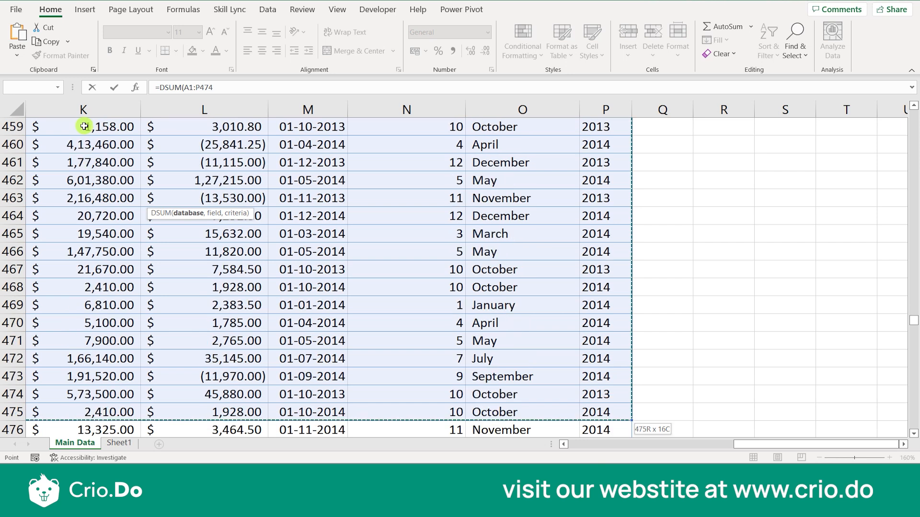
key("shift+Down")
key("shift+Down")
key("shift+Down")
key("shift+Down")
key("shift+Down")
key("shift+Down")
key("shift+Down")
key("shift+Down")
key("shift+Down")
key("shift+Down")
key("shift+Down")
key("shift+Down")
key("shift+Down")
key("shift+Down")
key("shift+Down")
key("shift+Down")
key("shift+Down")
key("shift+Down")
key("shift+Down")
key("shift+Down")
key("shift+Down")
key("shift+Down")
key("shift+Down")
key("shift+Down")
key("shift+Down")
key("shift+Down")
key("shift+Down")
key("shift+Down")
key("shift+Down")
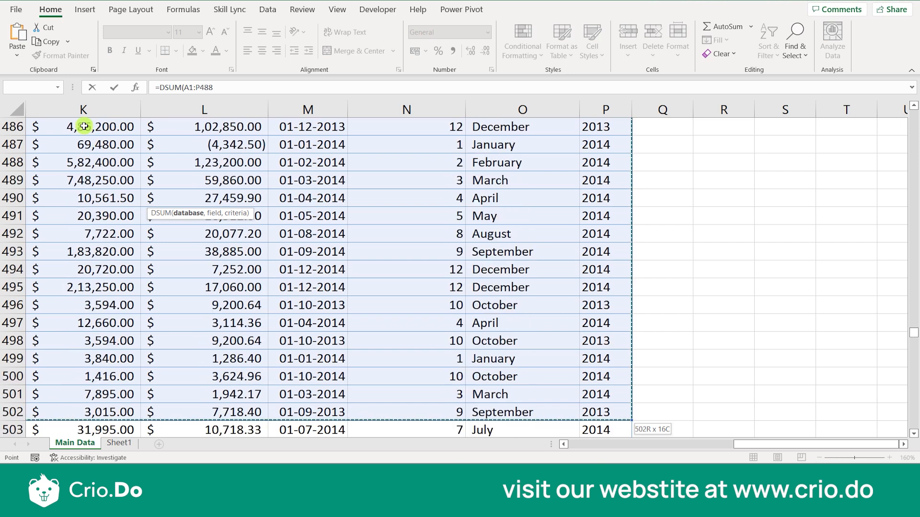
key("shift+Down")
key("shift+Down")
key("shift+Down")
key("shift+Down")
key("shift+Down")
key("shift+Down")
key("shift+Down")
key("shift+Down")
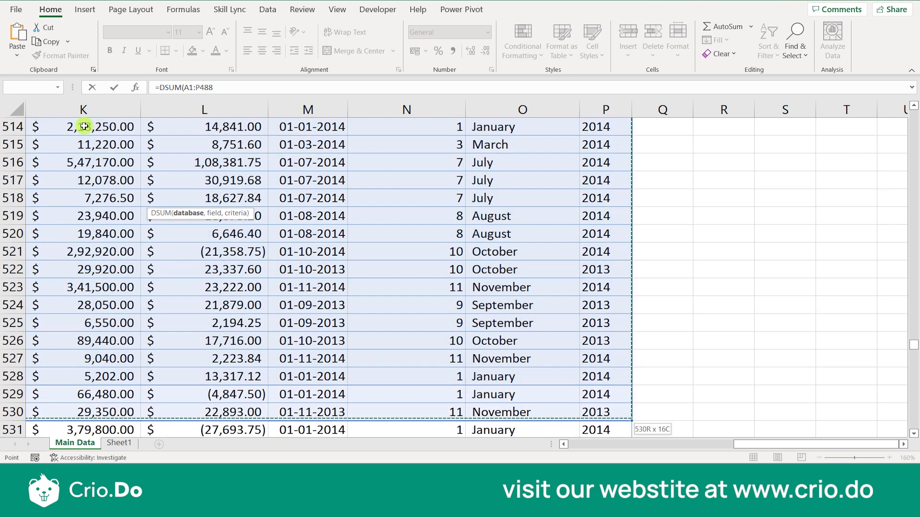
key("shift+Down")
key("shift+Down")
key("shift+Down")
key("shift+Down")
key("shift+Down")
key("shift+Down")
key("shift+Down")
key("shift+Down")
key("shift+Down")
key("shift+Down")
key("shift+Down")
key("shift+Down")
key("shift+Down")
key("shift+Down")
key("shift+Down")
key("shift+Down")
key("shift+Down")
key("shift+Down")
key("shift+Down")
key("shift+Down")
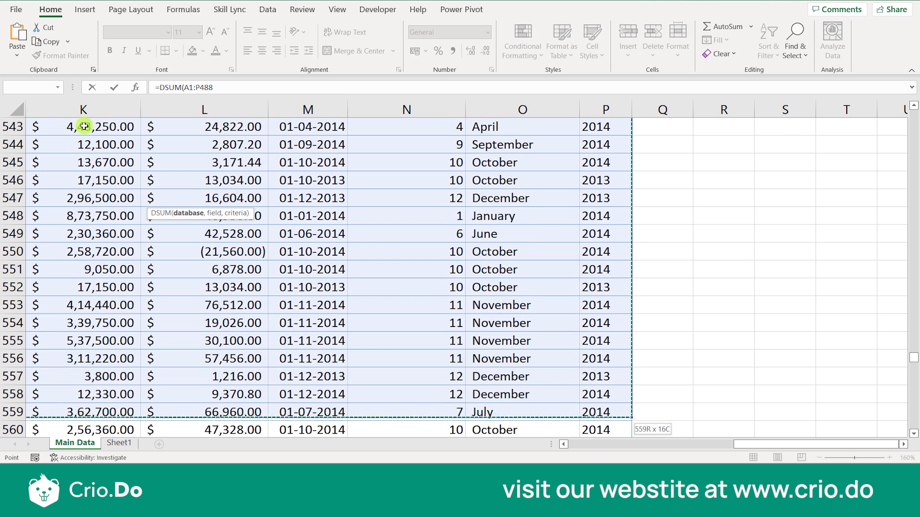
key("shift+Down")
key("shift+Down")
key("shift+Down")
key("shift+Down")
key("shift+Down")
key("shift+Down")
key("shift+Down")
key("shift+Down")
key("shift+Down")
key("shift+Down")
key("shift+Down")
key("shift+Down")
key("shift+Down")
key("shift+Down")
key("shift+Down")
key("shift+Down")
key("shift+Down")
key("shift+Down")
key("shift+Down")
key("shift+Down")
key("shift+Down")
key("shift+Down")
key("shift+Down")
key("shift+Down")
key("shift+Down")
key("shift+Down")
key("shift+Down")
key("shift+Down")
key("shift+Down")
key("shift+Down")
key("shift+Down")
key("shift+Down")
key("shift+Down")
key("shift+Down")
key("shift+Down")
key("shift+Down")
key("shift+Down")
key("shift+Down")
key("shift+Down")
key("shift+Down")
key("shift+Down")
key("shift+Down")
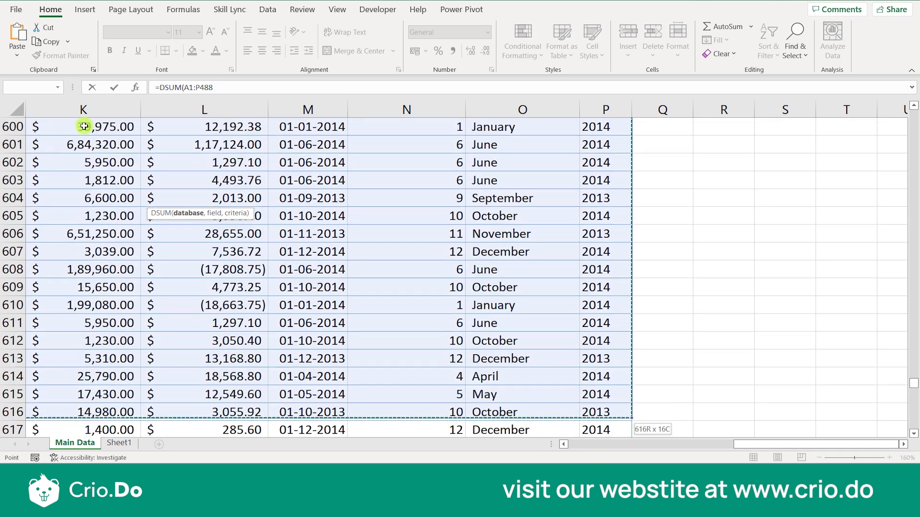
key("shift+Down")
key("shift+Down")
key("shift+Down")
key("shift+Down")
key("shift+Down")
key("shift+Down")
key("shift+Down")
key("shift+Down")
key("shift+Down")
key("shift+Down")
key("shift+Down")
key("shift+Down")
key("shift+Down")
key("shift+Down")
key("shift+Down")
key("shift+Down")
key("shift+Down")
key("shift+Down")
key("shift+Down")
key("shift+Down")
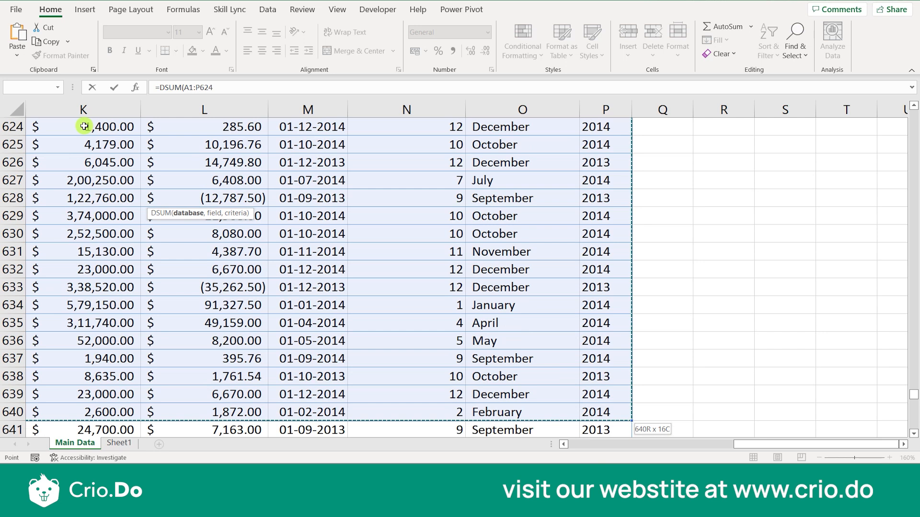
key("shift+Down")
key("shift+Down")
key("shift+Down")
key("shift+Down")
key("shift+Down")
key("shift+Down")
key("shift+Down")
key("shift+Down")
key("shift+Down")
key("shift+Down")
key("shift+Down")
key("shift+Down")
key("shift+Down")
key("shift+Down")
key("shift+Down")
key("shift+Down")
key("shift+Down")
key("shift+Down")
key("shift+Down")
key("shift+Down")
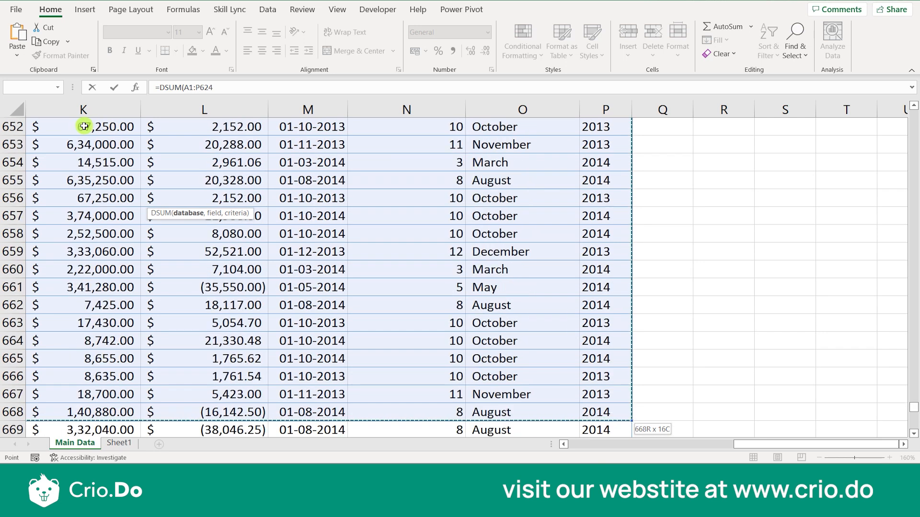
key("shift+Down")
key("shift+Down")
key("shift+Down")
key("shift+Down")
key("shift+Down")
key("shift+Down")
key("shift+Down")
key("shift+Down")
key("shift+Down")
key("shift+Down")
key("shift+Down")
key("shift+Down")
key("shift+Down")
key("shift+Down")
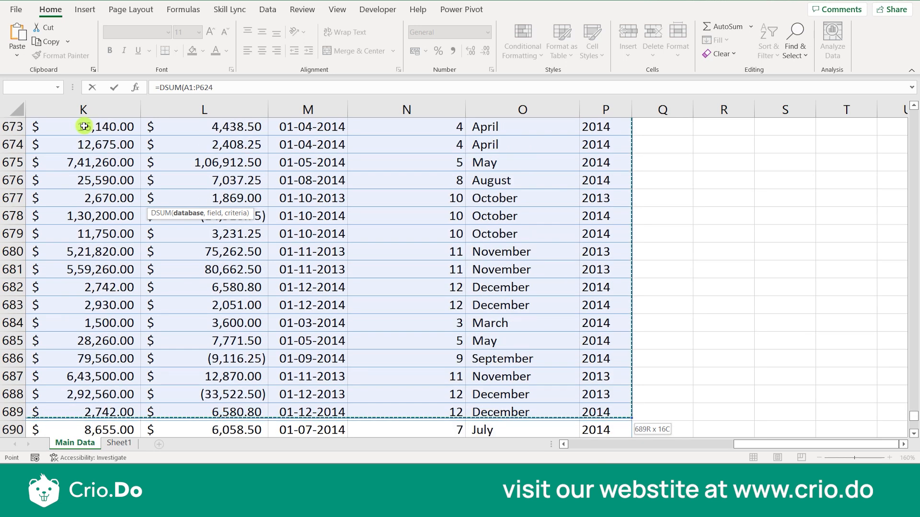
key("shift+Down")
key("shift+Down")
key("shift+Down")
key("shift+Down")
key("shift+Down")
key("shift+Down")
key("shift+Down")
key("shift+Down")
key("shift+Down")
key("shift+Down")
key("shift+Down")
key("shift+Down")
key("shift+Down")
key("shift+Up")
key("shift+Up")
key("shift+Up")
key("shift+Up")
key("shift+Up")
key("shift+Up")
key("shift+Up")
key("shift+Up")
key("shift+Up")
key("shift+Up")
key("shift+Up")
key("shift+Up")
key("shift+Up")
key("shift+Up")
key("shift+Up")
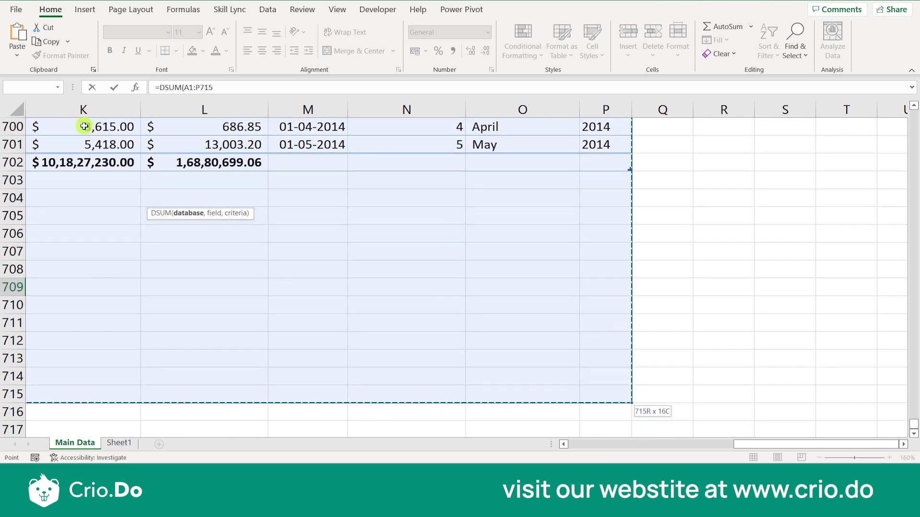
key("shift+Up")
key("shift+Up")
key("shift+Up")
key("shift+Down")
key("shift+Down")
key("shift+Down")
key("shift+Down")
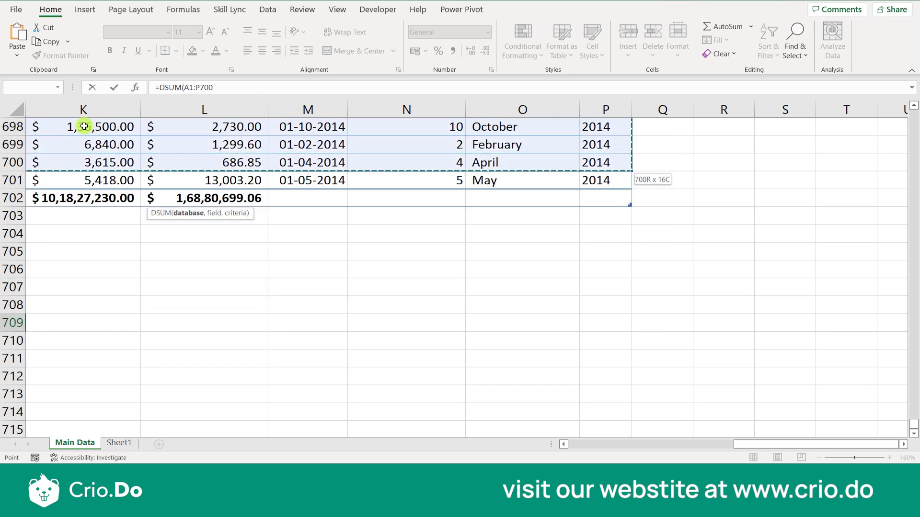
key("shift+Up")
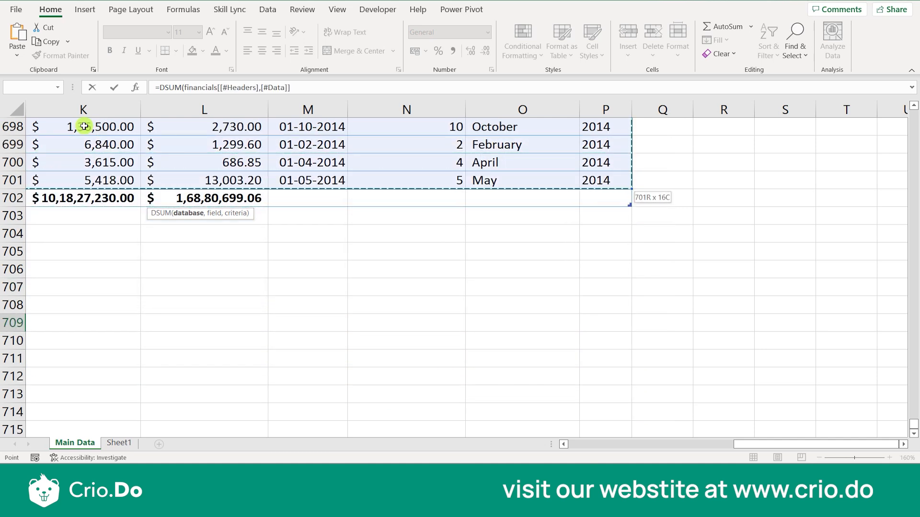
- Add the "Profit" field and an empty criteria argument, then commit the DSUM formula
scroll(215, 197, "down", 1)
scroll(216, 198, "left", 1)
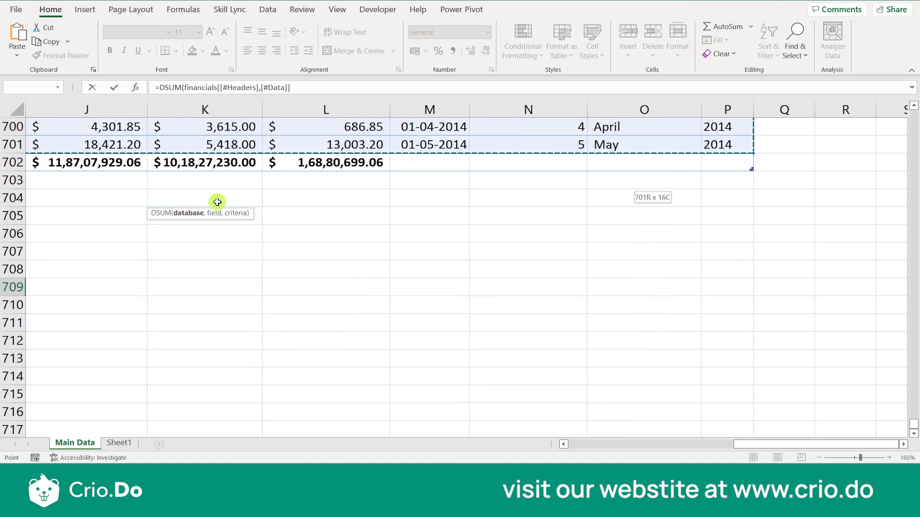
scroll(216, 202, "left", 5)
scroll(217, 202, "right", 4)
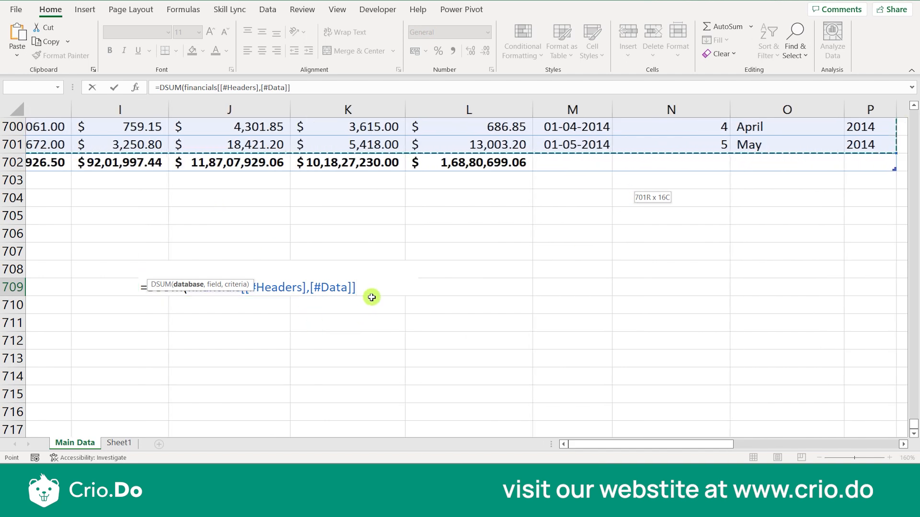
type(",")
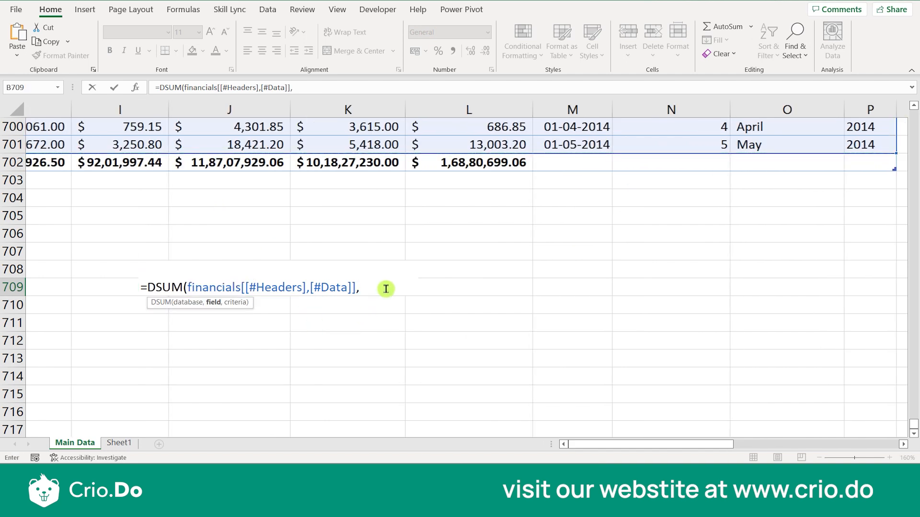
type("\"Profit\",")
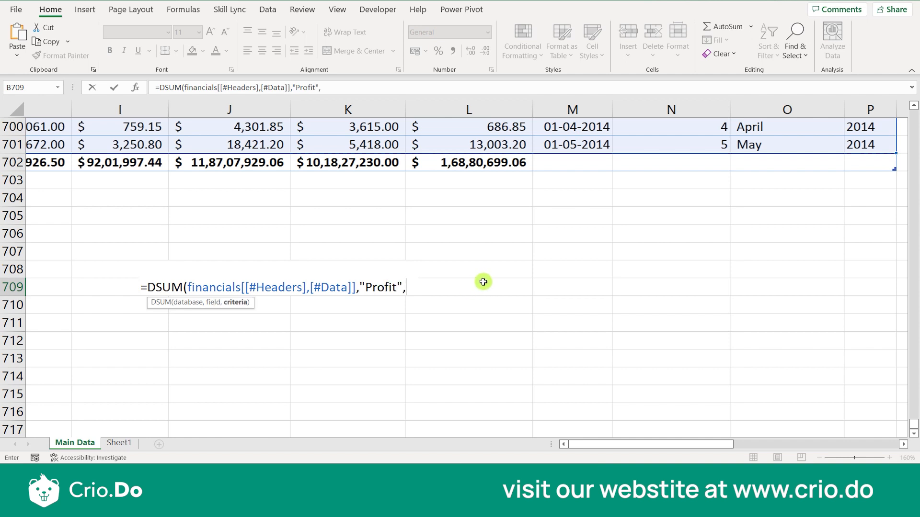
type(")")
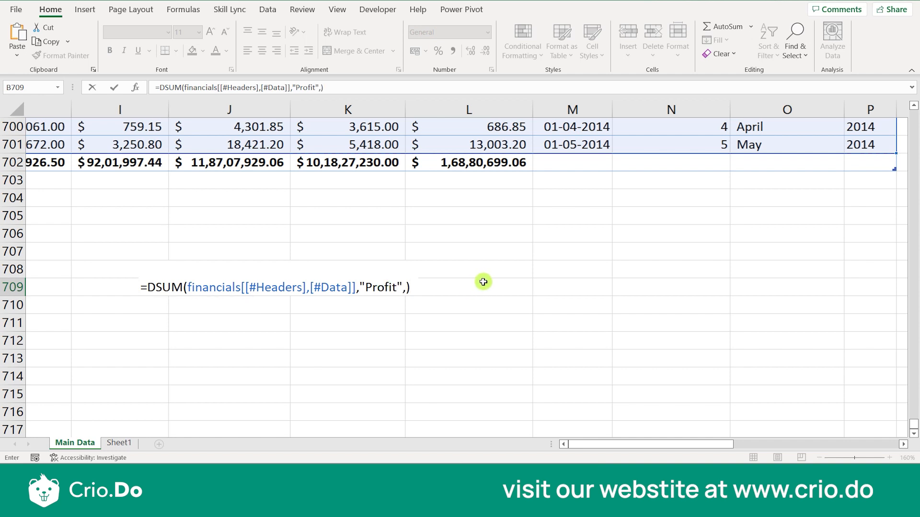
key("Return")
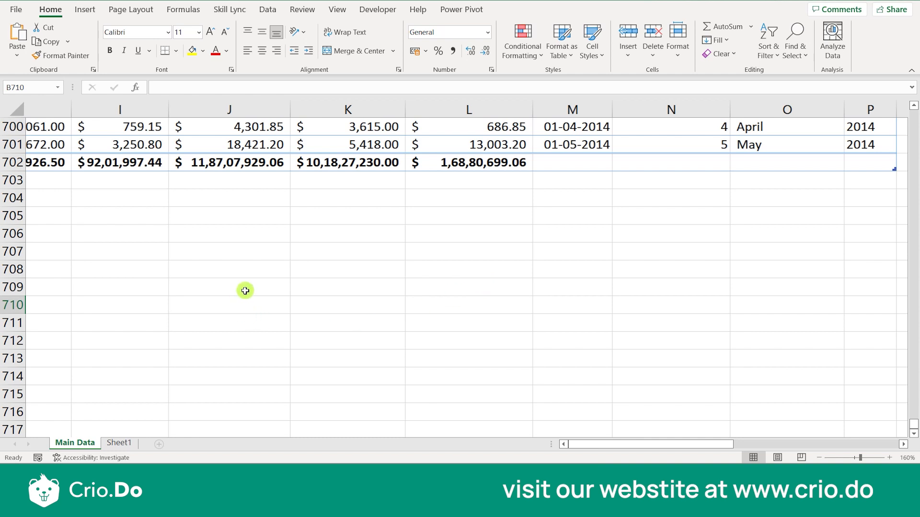
- Return to B709 to inspect its #VALUE! result
key("Up")
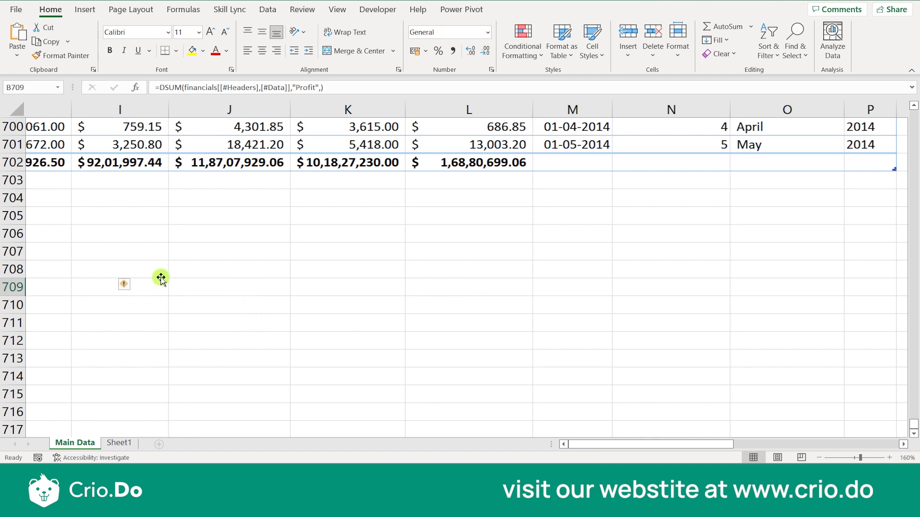
key("Left")
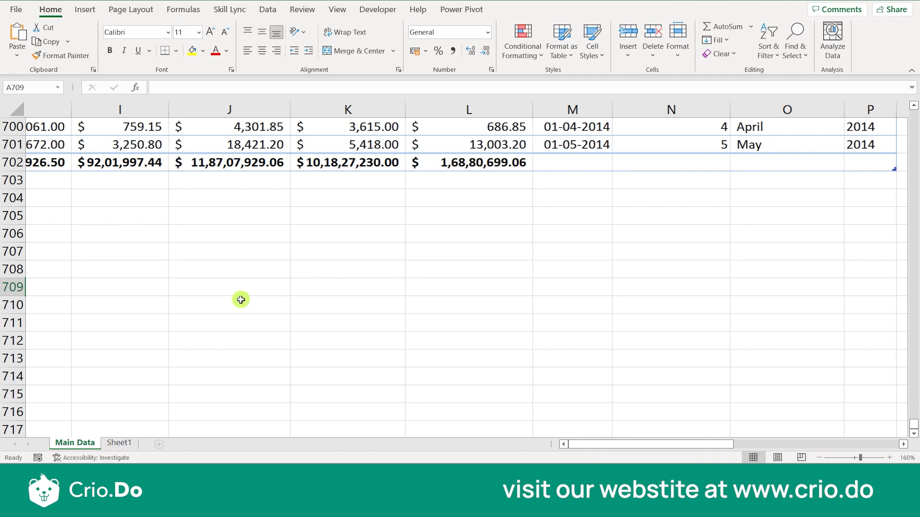
left_click_drag(240, 300, 397, 333)
left_click(367, 295)
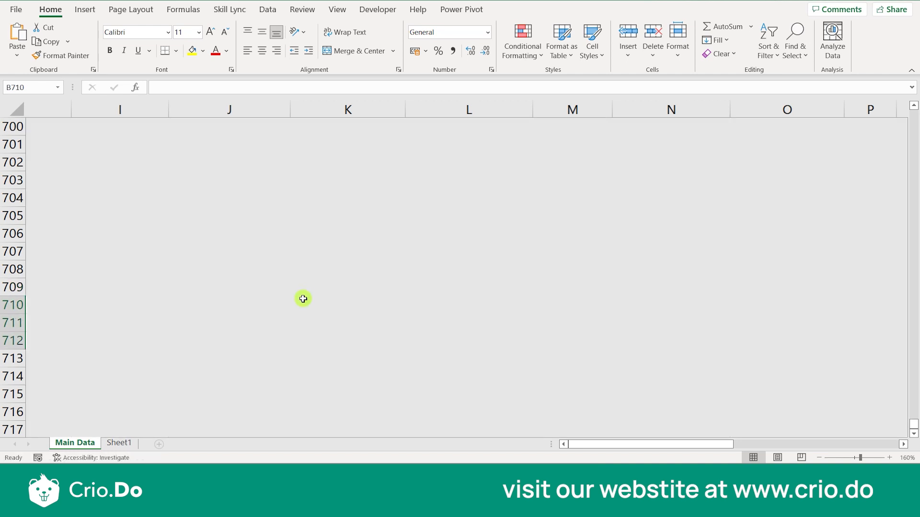
scroll(320, 296, "up", 2)
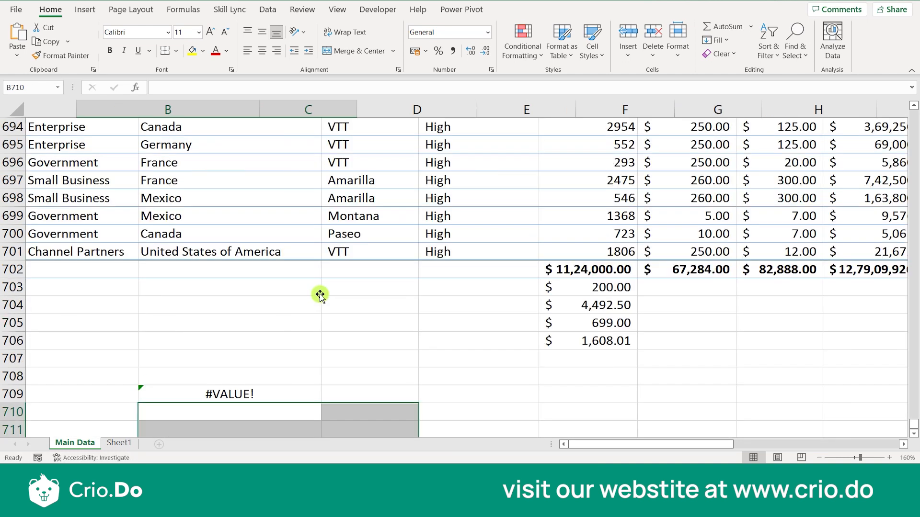
scroll(347, 291, "down", 2)
scroll(312, 302, "up", 1)
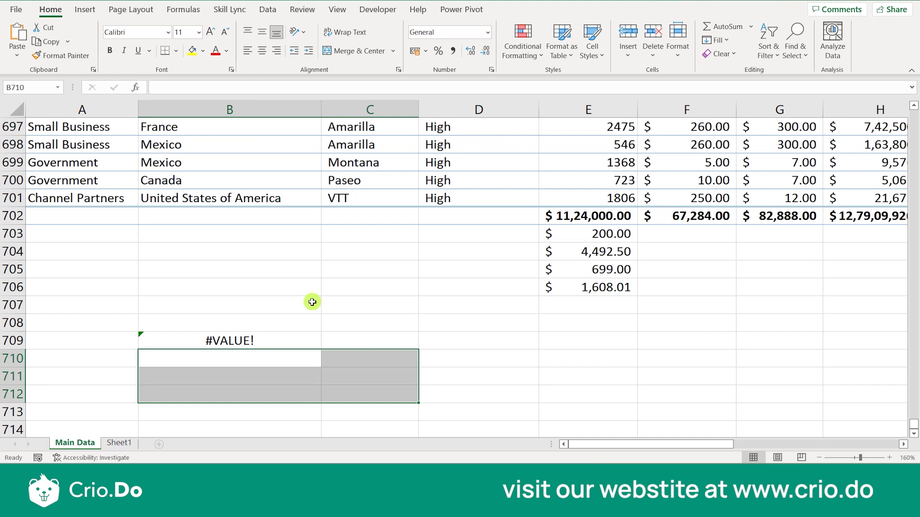
left_click(276, 341)
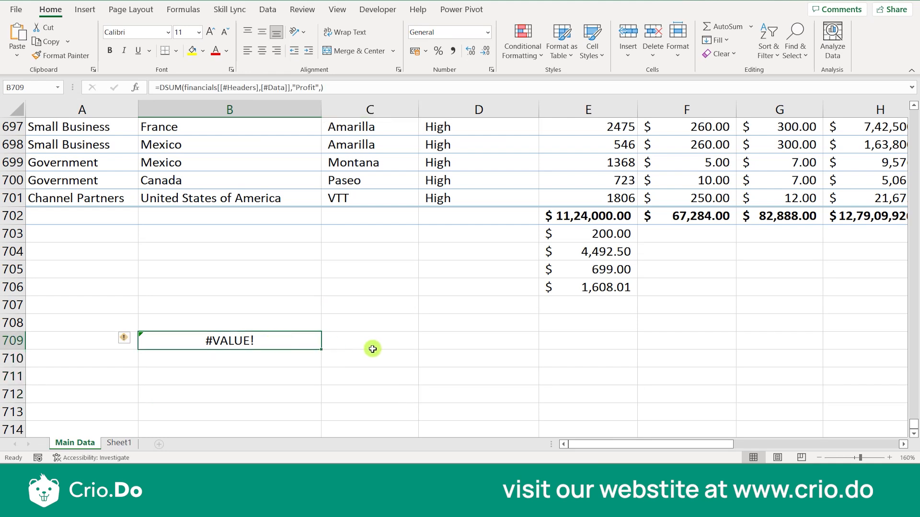
- Enter the criteria header Country in D709 and Canada in D710
left_click(465, 344)
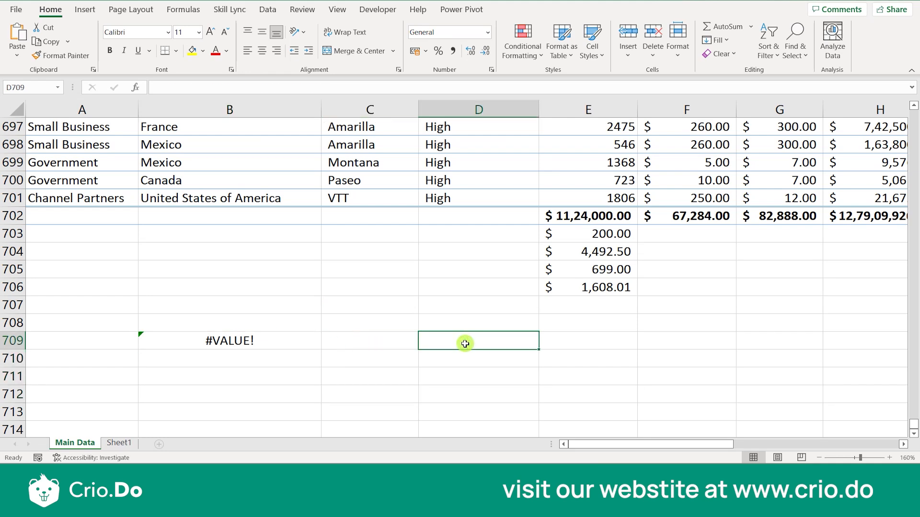
type("COuntry")
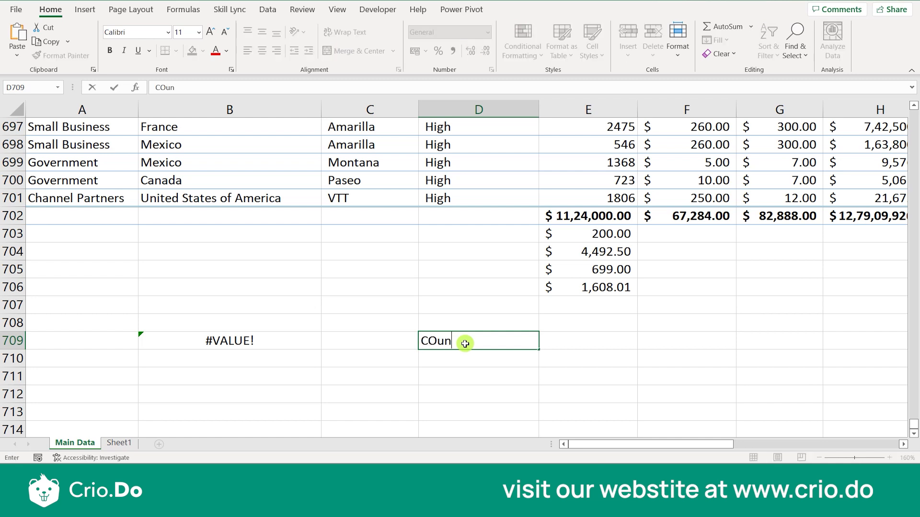
key("BackSpace")
key("BackSpace")
key("BackSpace")
key("BackSpace")
key("BackSpace")
type("ountry")
key("Return")
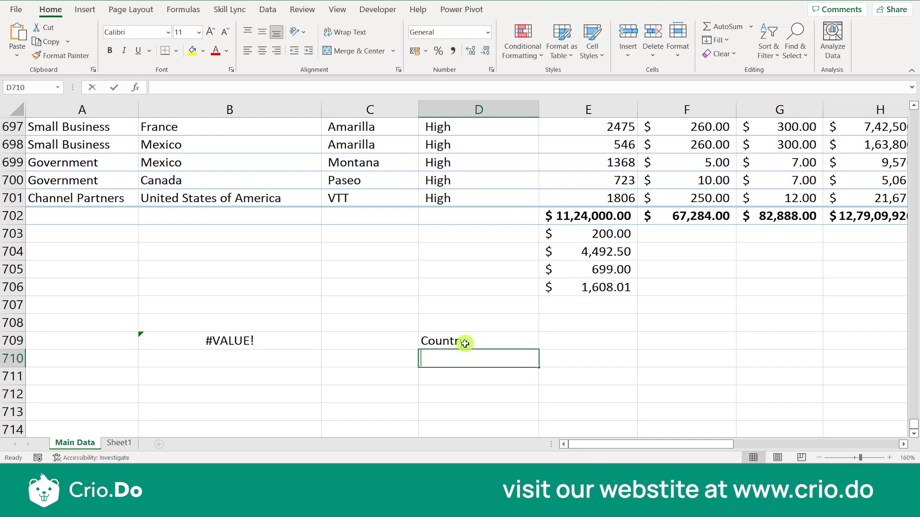
type("Canada")
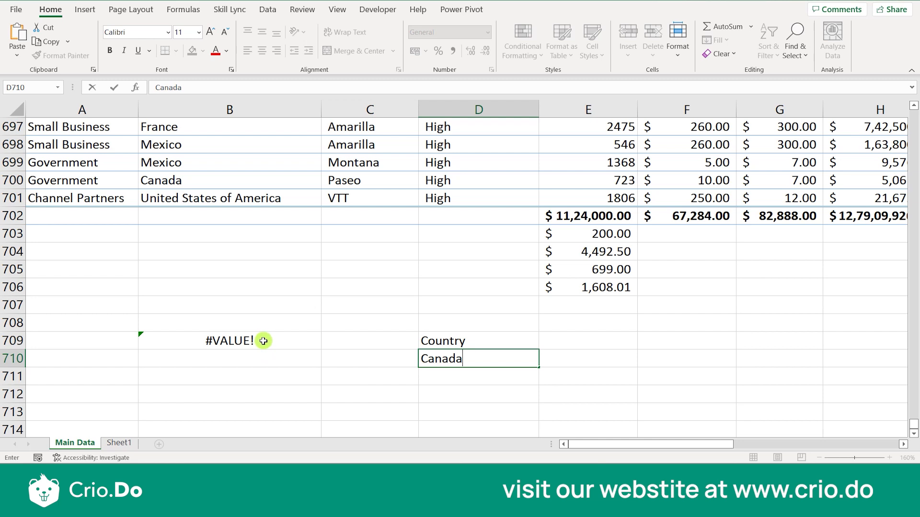
- Set the DSUM criteria argument to D709:D710, returning 3529228.885 Profit
double_click(263, 340)
left_click(406, 342)
left_click(436, 348)
left_click_drag(437, 353, 436, 357)
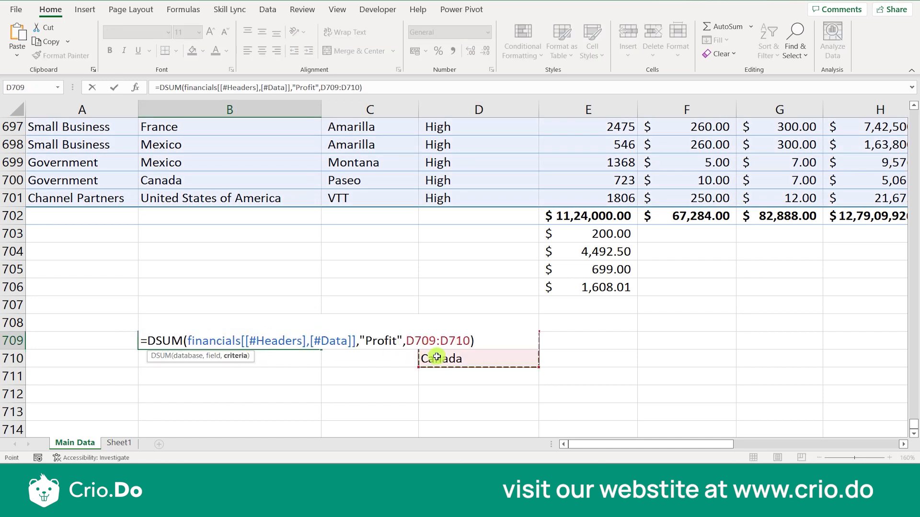
key("Return")
key("Up")
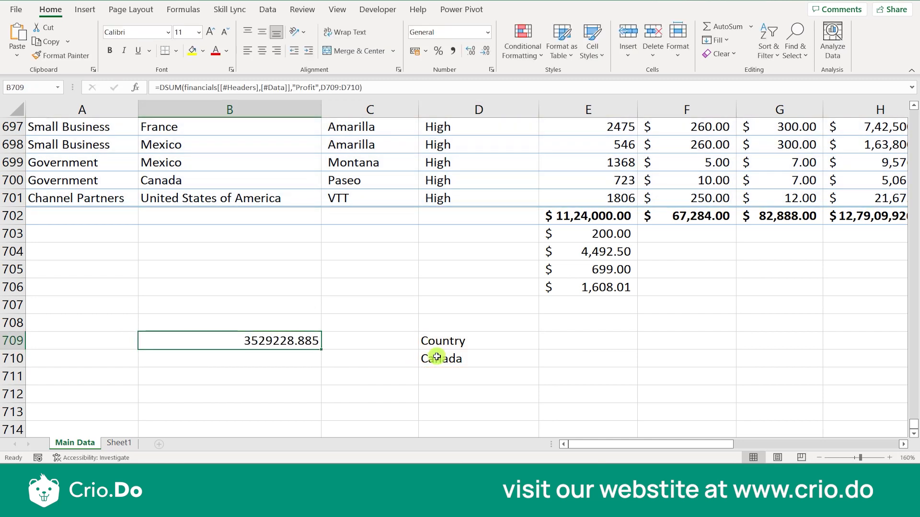
- Enter Mexico in D711 below Canada
left_click(489, 379)
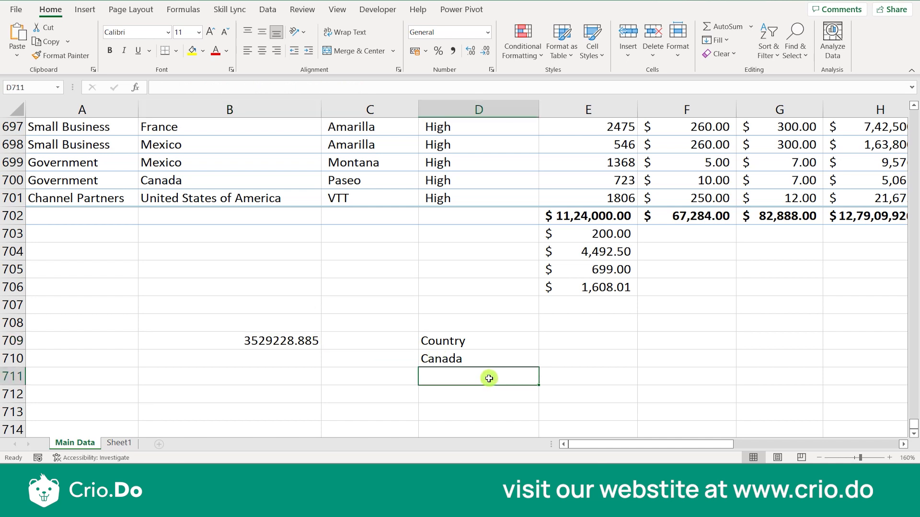
type("Mexico")
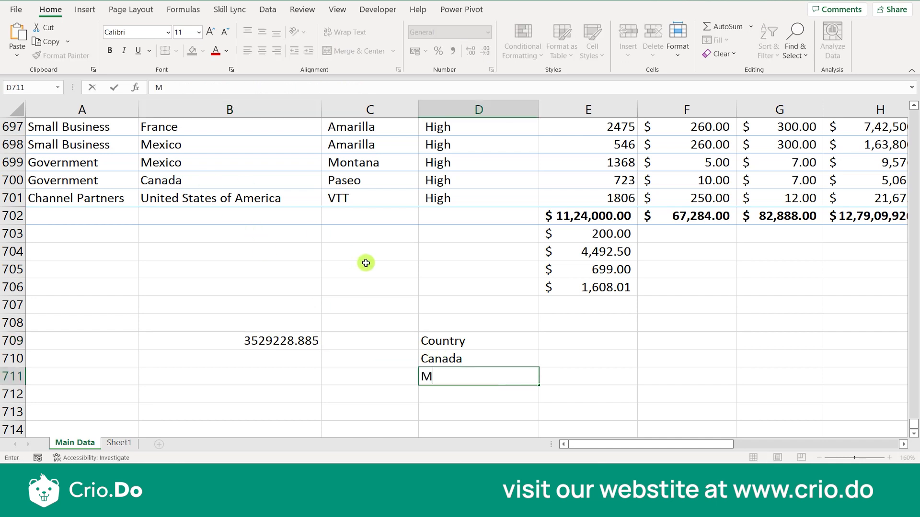
left_click(479, 357)
left_click(480, 373)
- Change the DSUM criteria range to D709:D711, giving 6436751.995 Profit
left_click(258, 343)
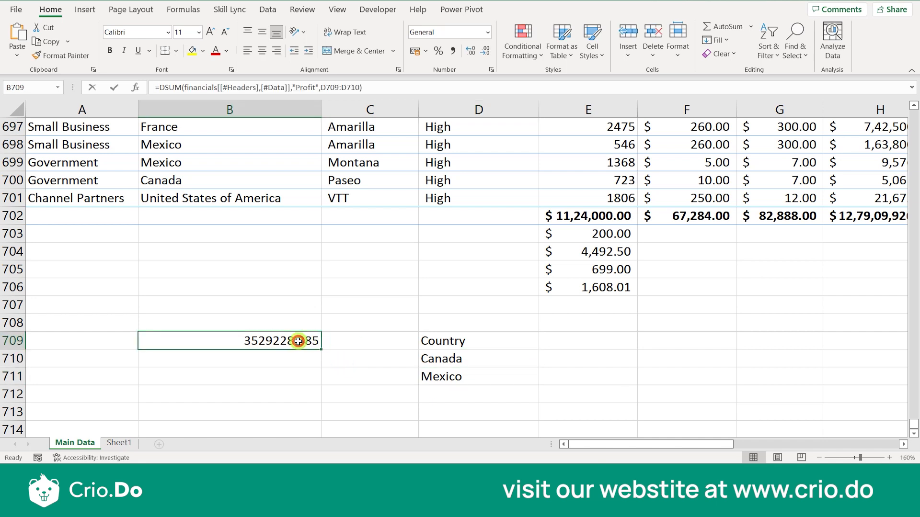
double_click(297, 341)
left_click(469, 341)
key("BackSpace")
type("1")
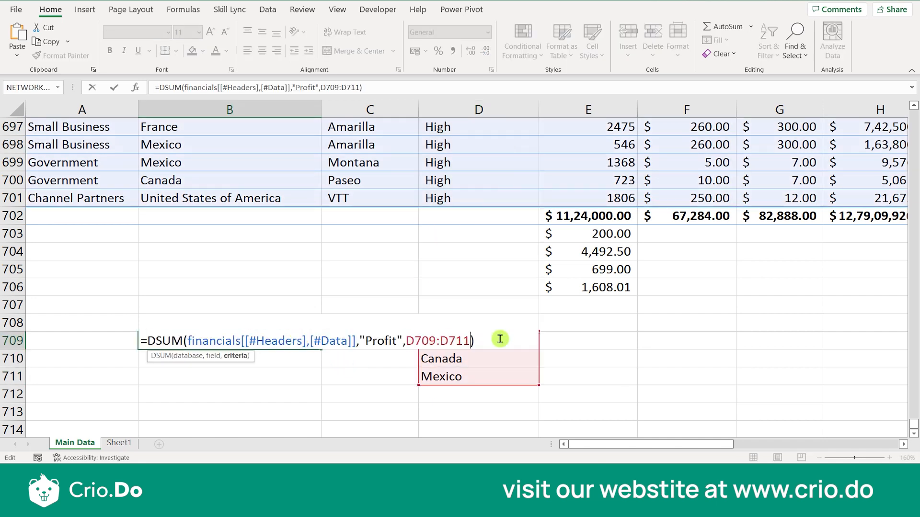
key("Return")
left_click(253, 335)
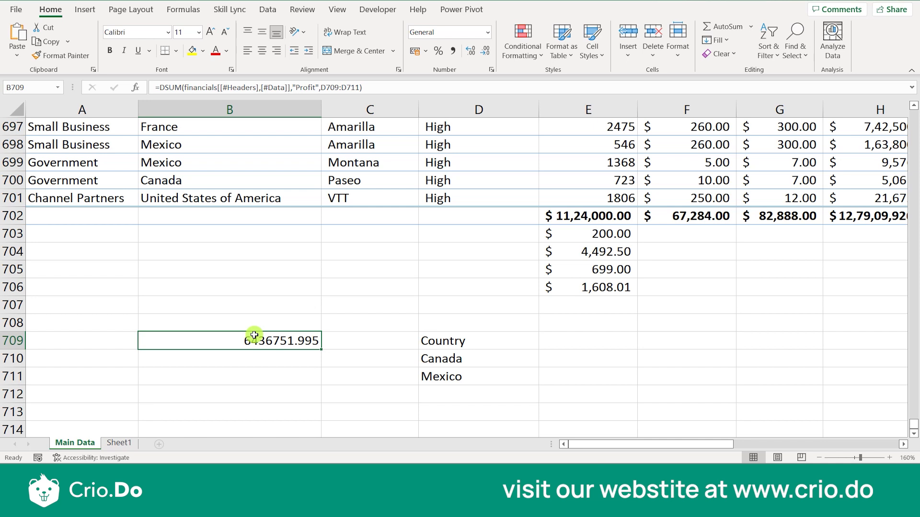
- Return to the DSUM() with AND/OR slide showing only the 'Extend the criteria range' point
key("alt+Tab")
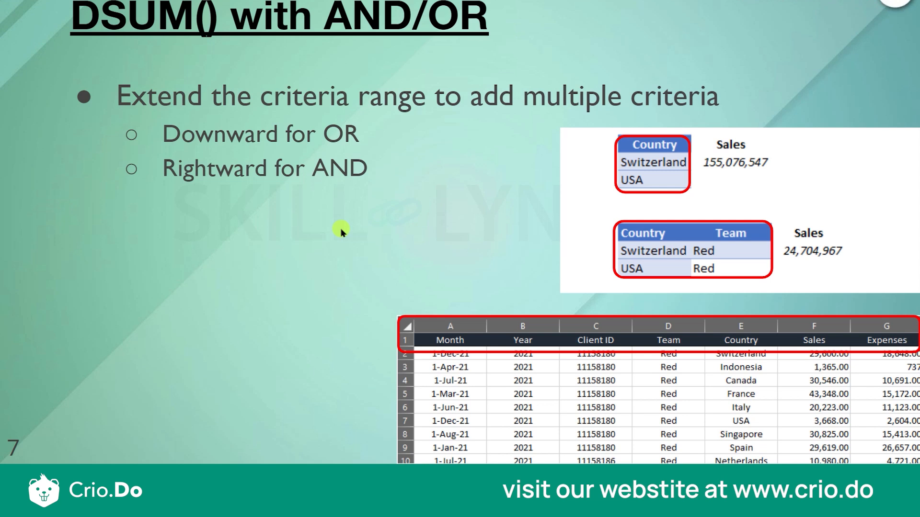
key("Left")
key("Left")
key("Left")
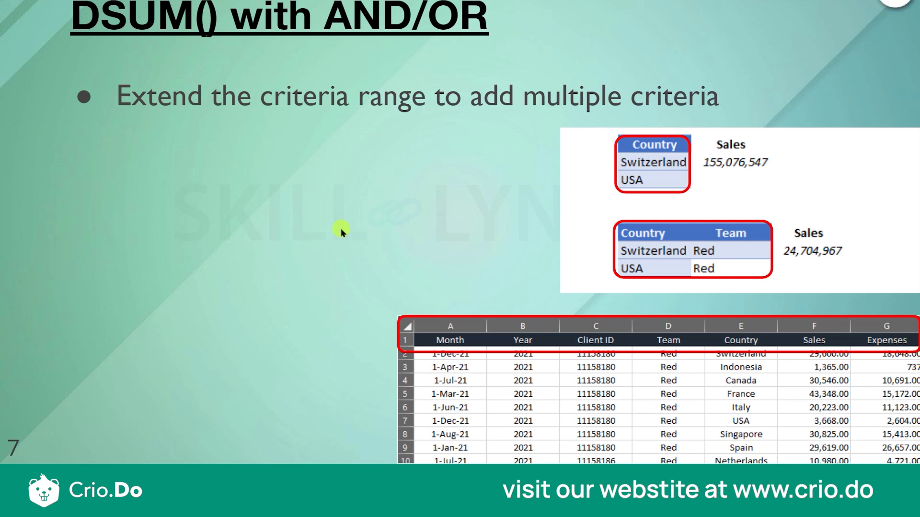